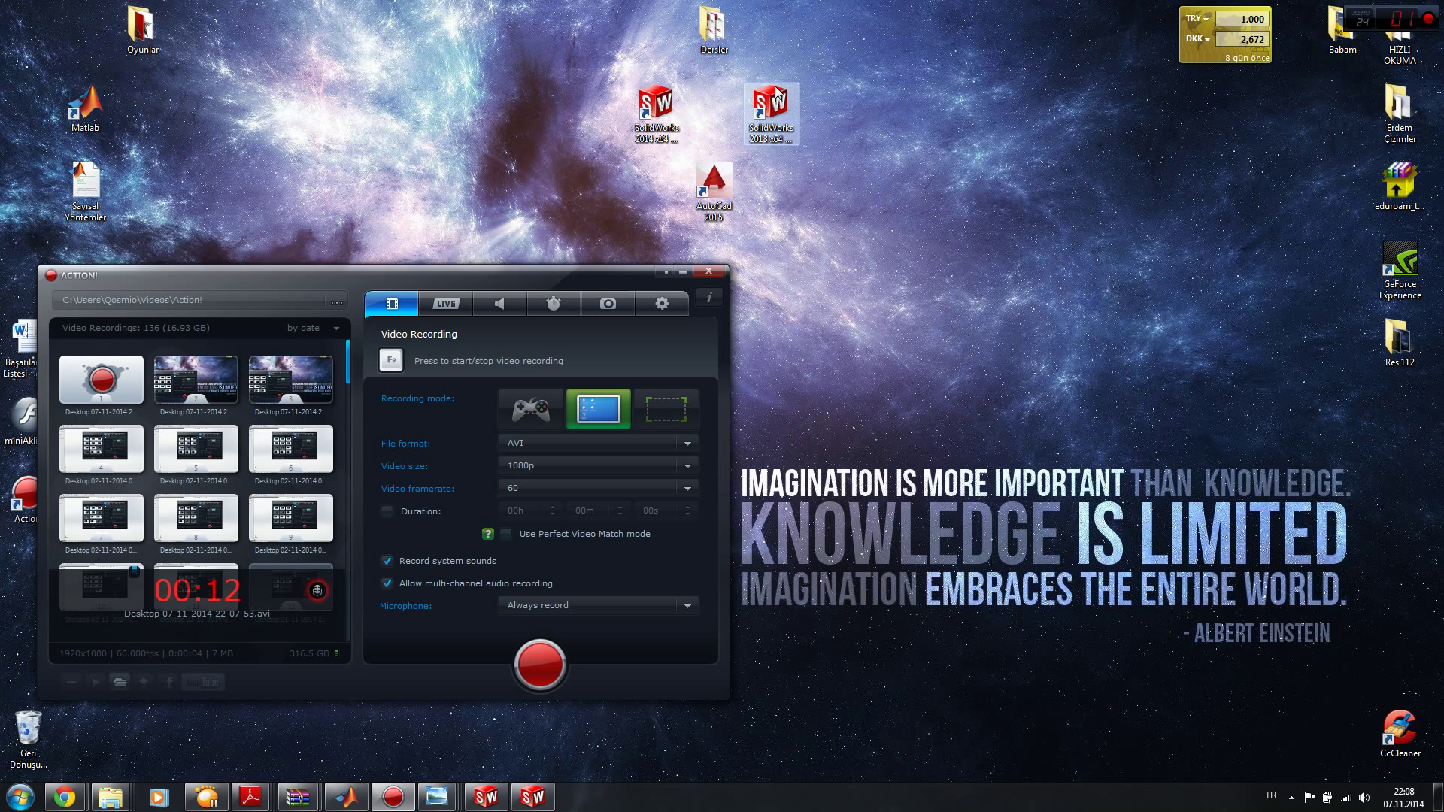
Step: Select the SolidWorks 2014 and SolidWorks 2013 desktop shortcuts in turn
click(646, 113)
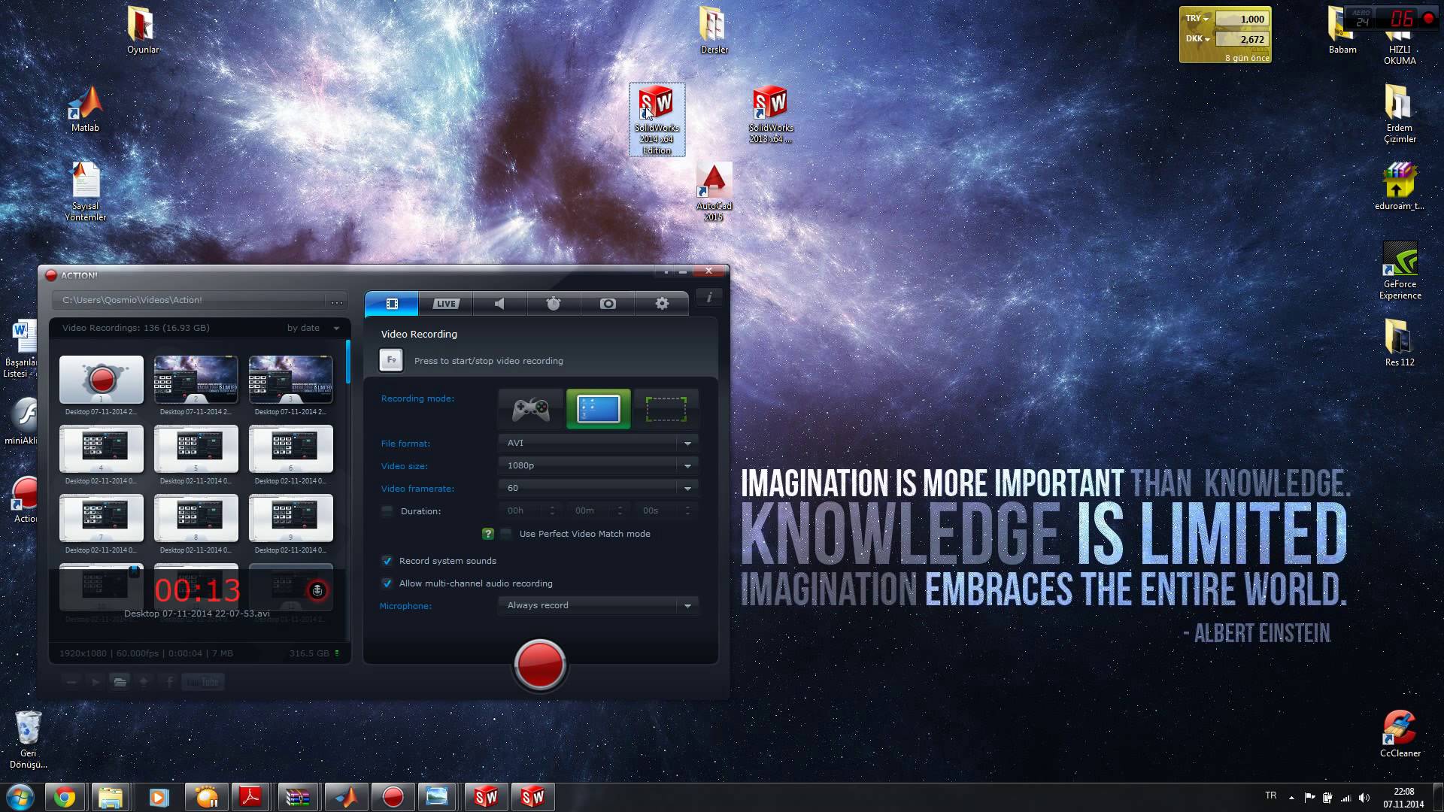
click(758, 112)
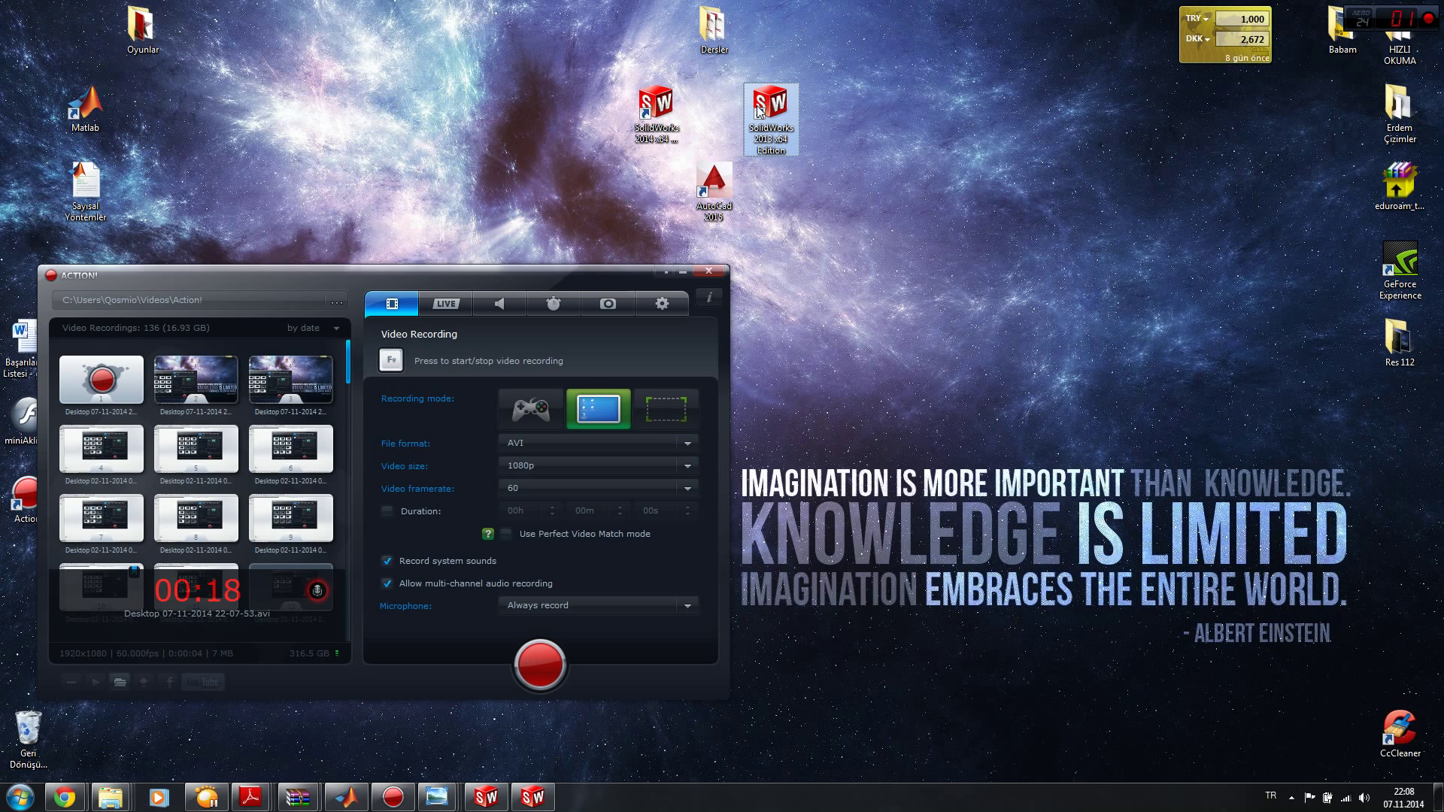
click(652, 131)
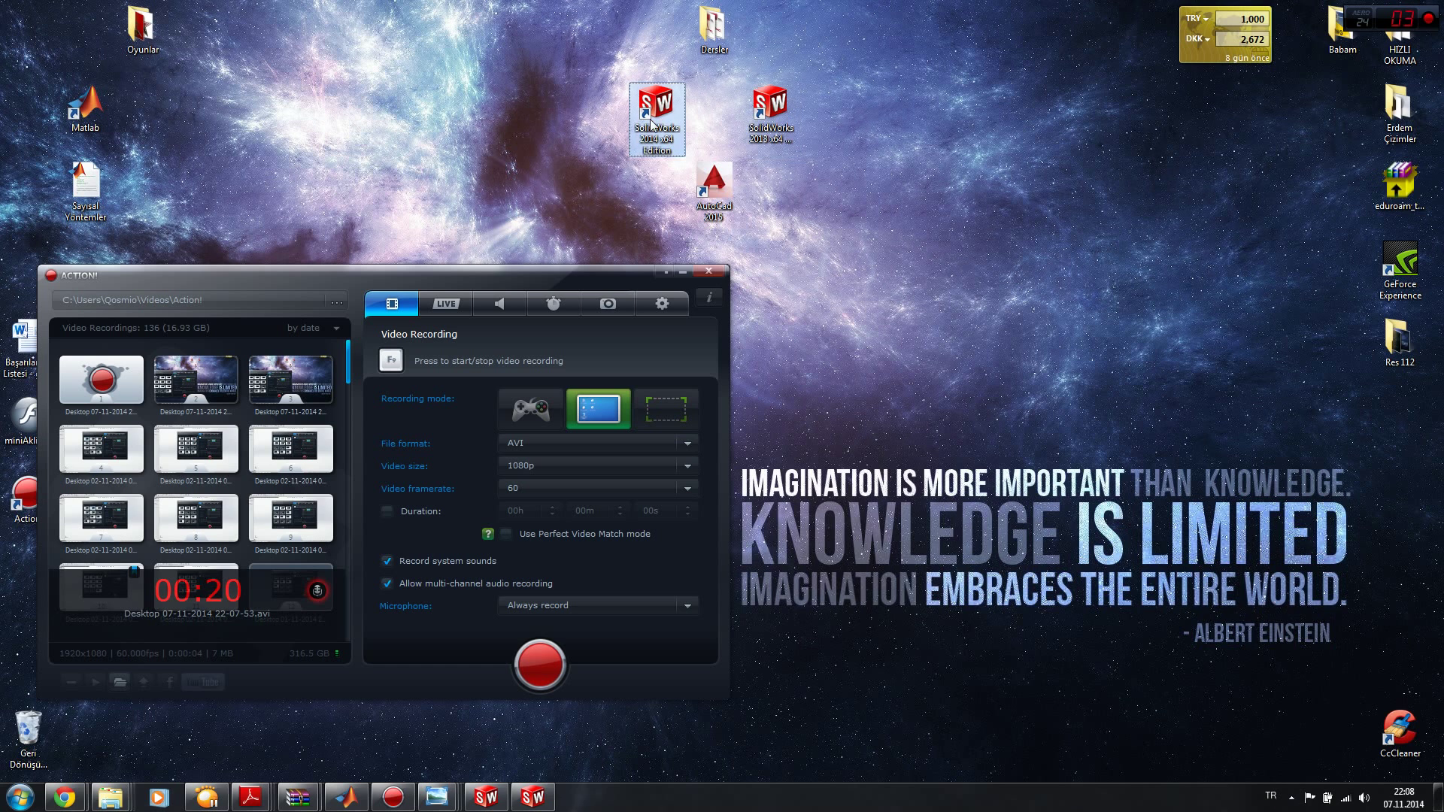
click(786, 116)
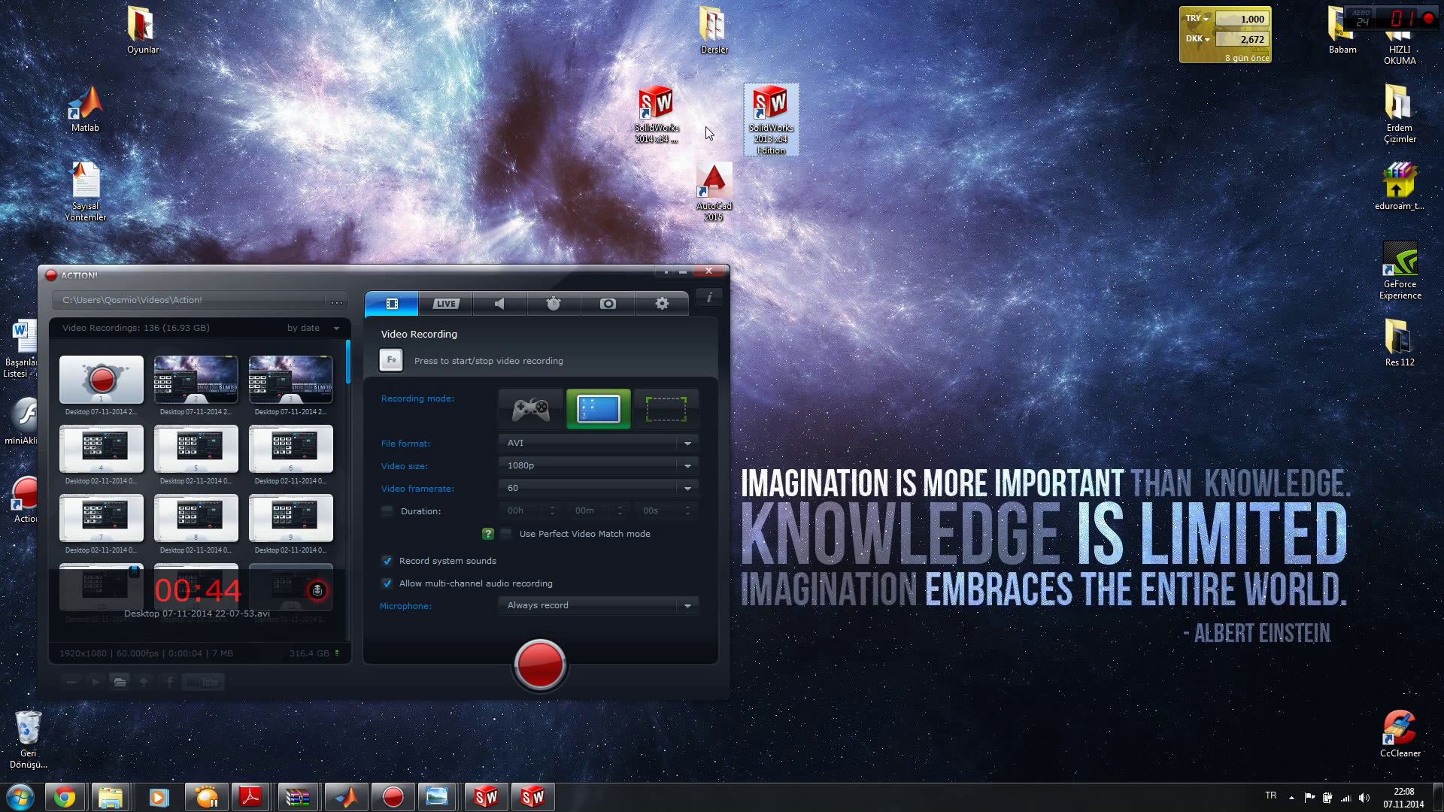
click(679, 130)
click(774, 142)
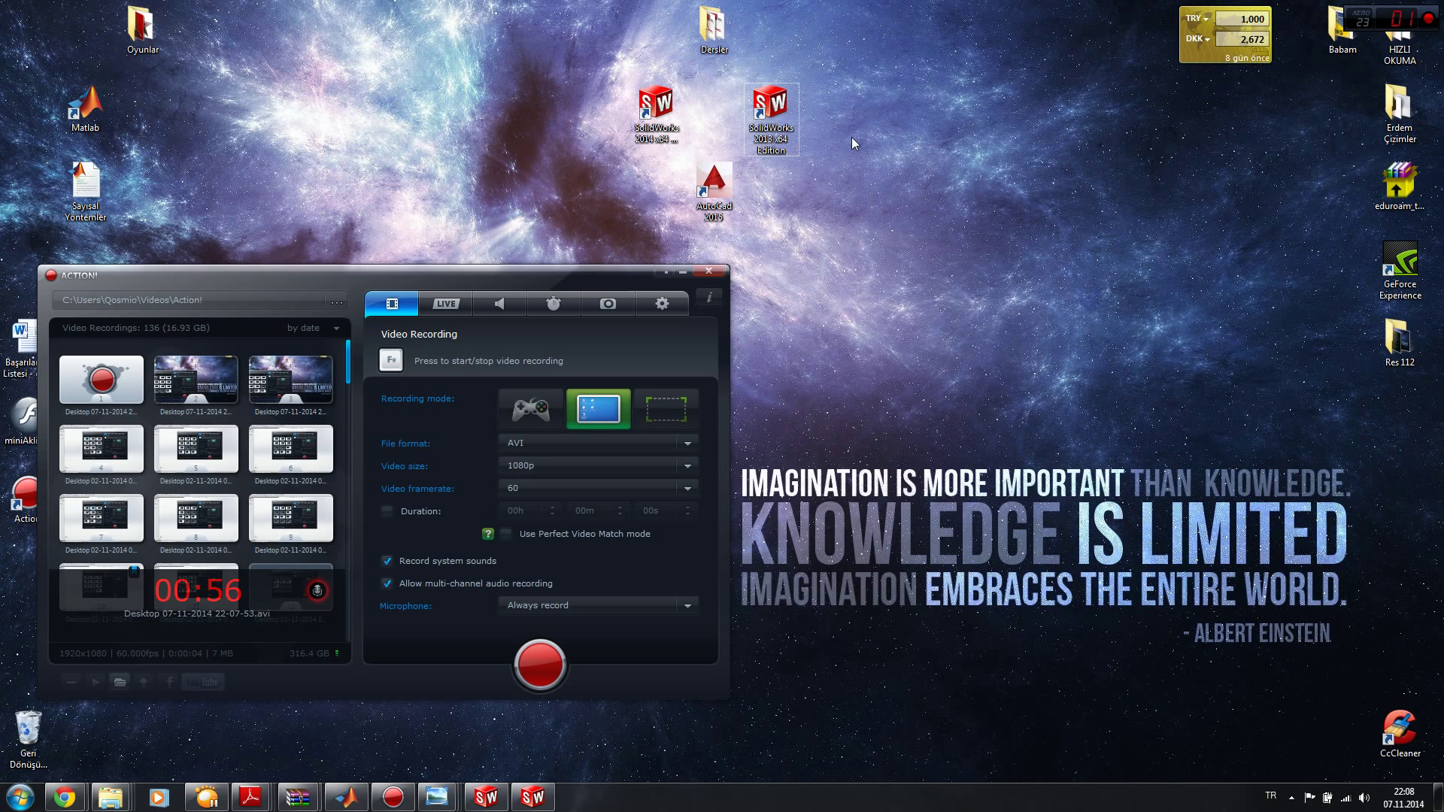
Step: Close the open part, switch between the SolidWorks 2013 and 2014 windows, then minimize to the desktop
click(475, 807)
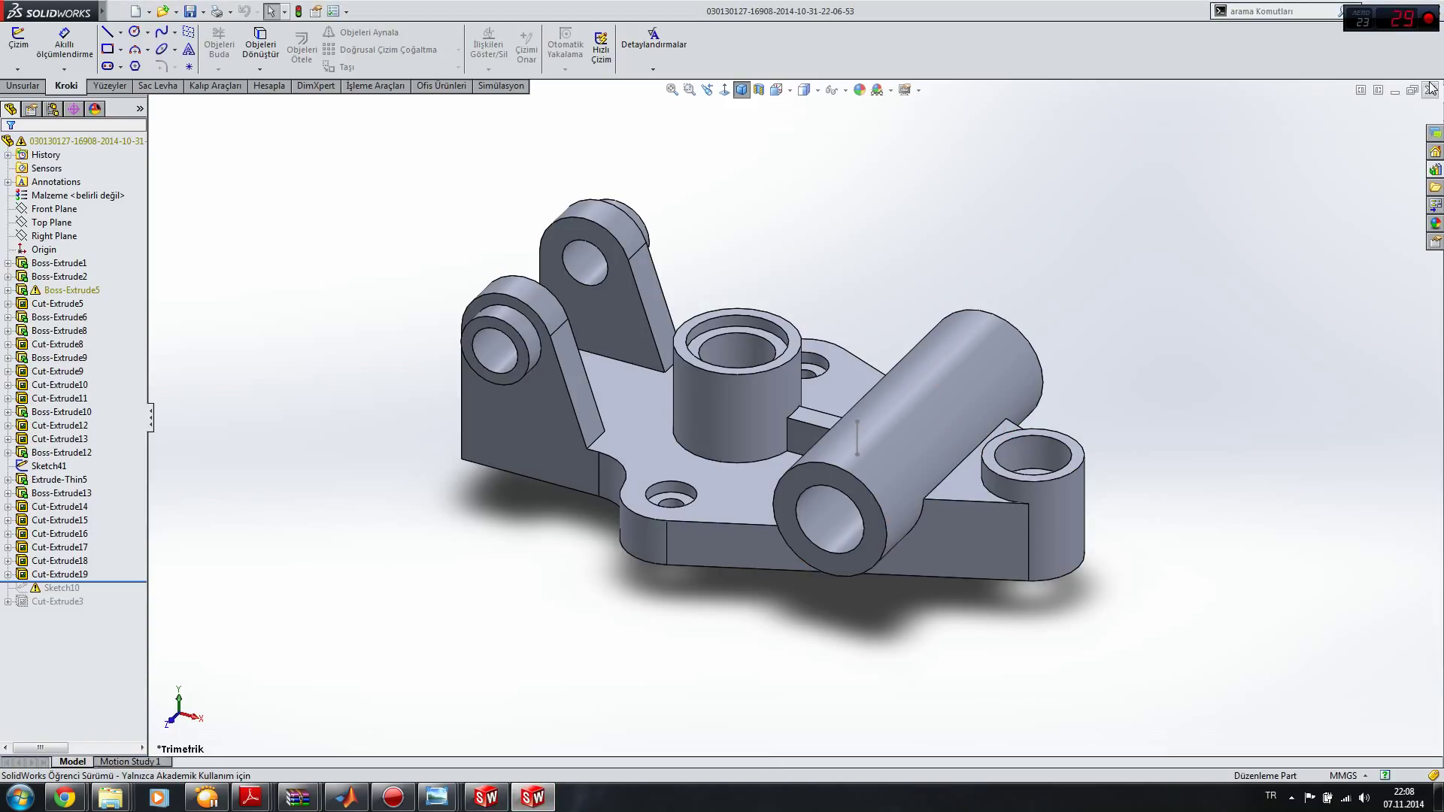
click(1429, 89)
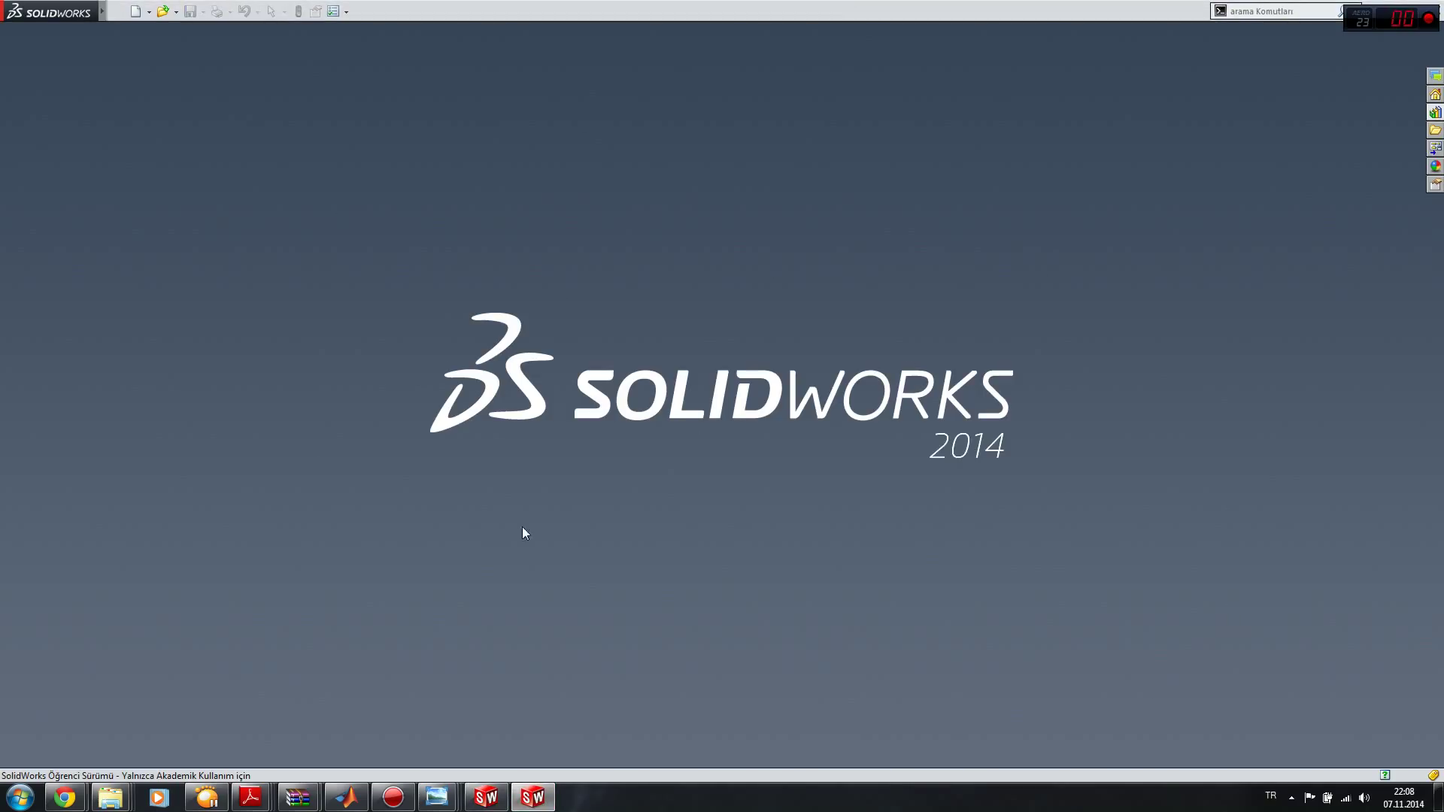
click(486, 796)
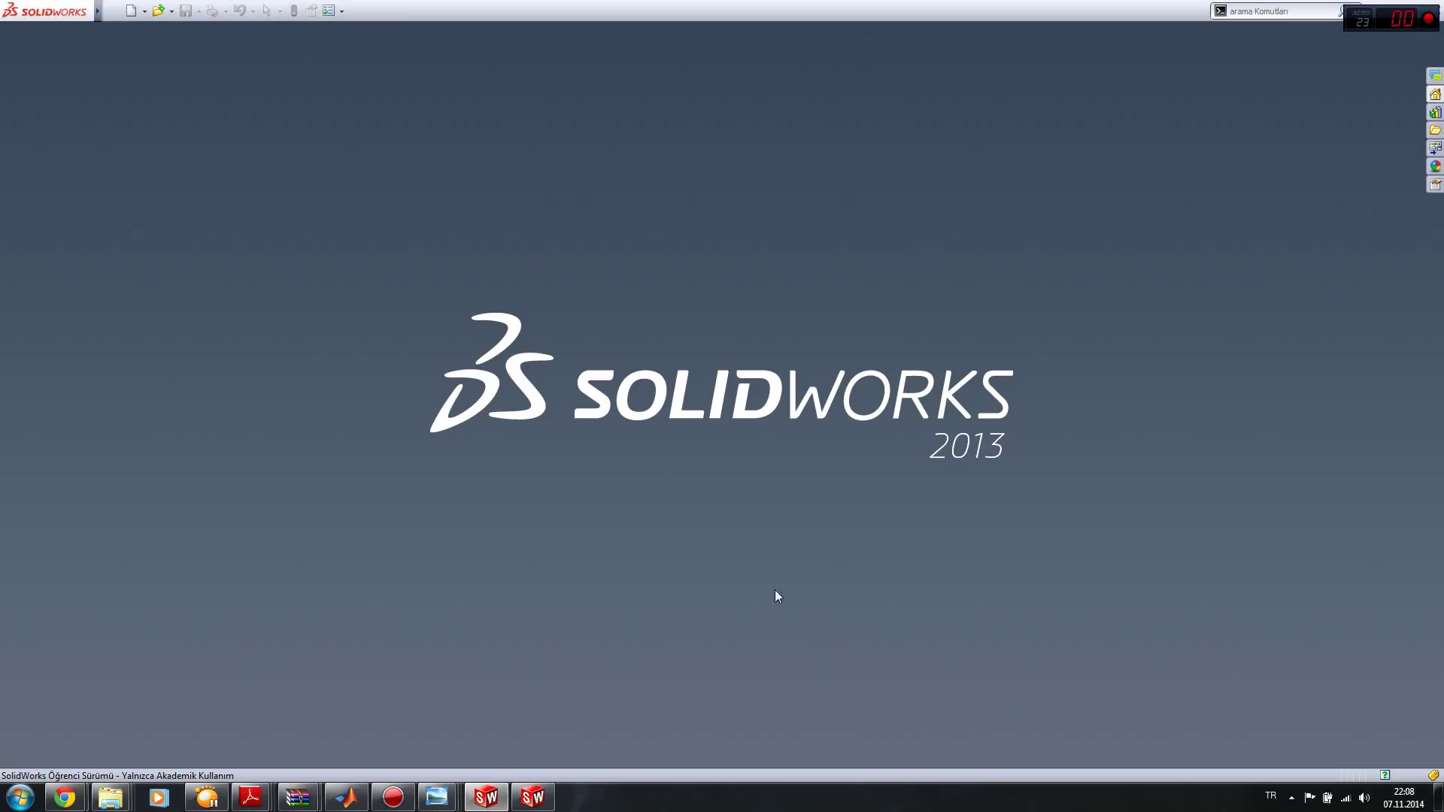
click(538, 796)
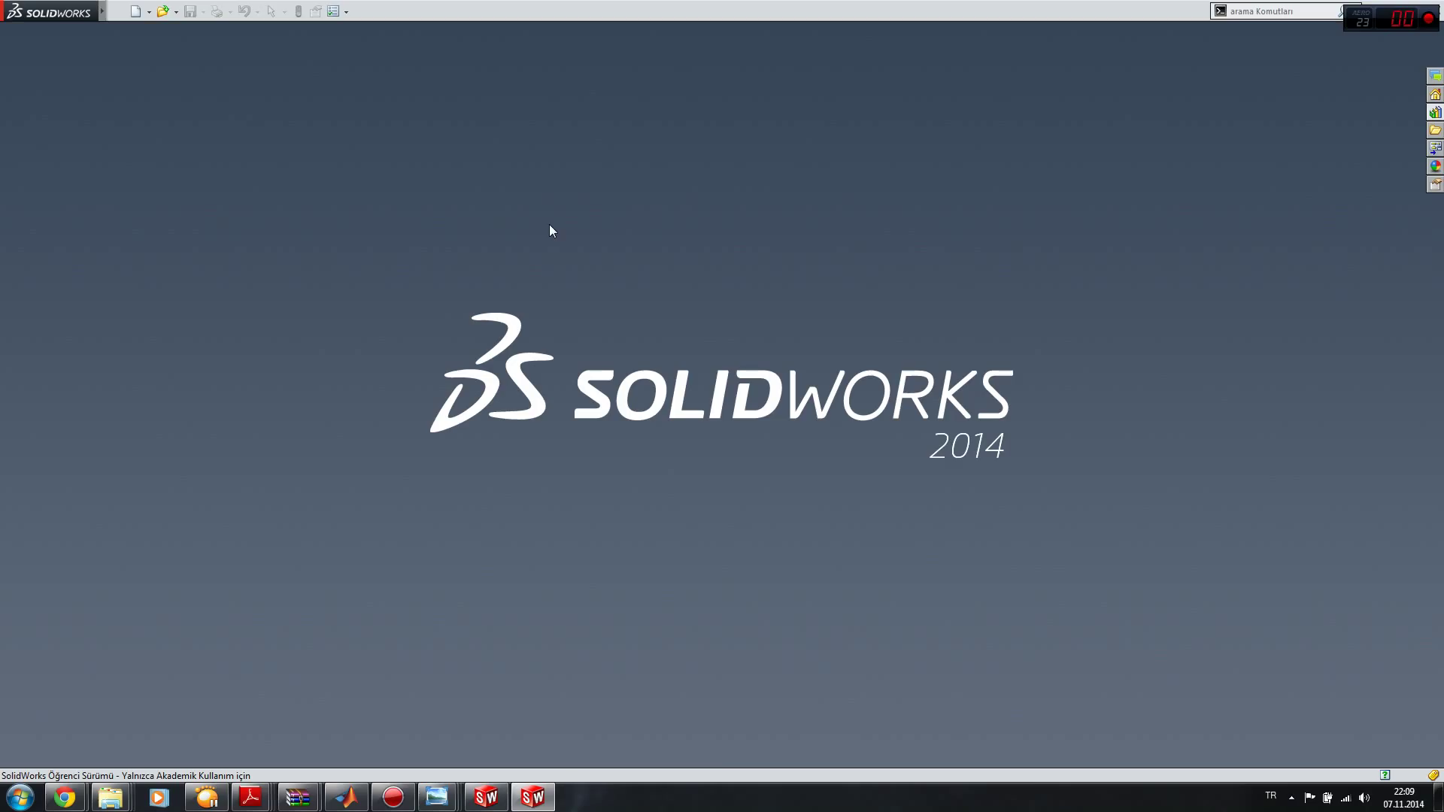
click(486, 796)
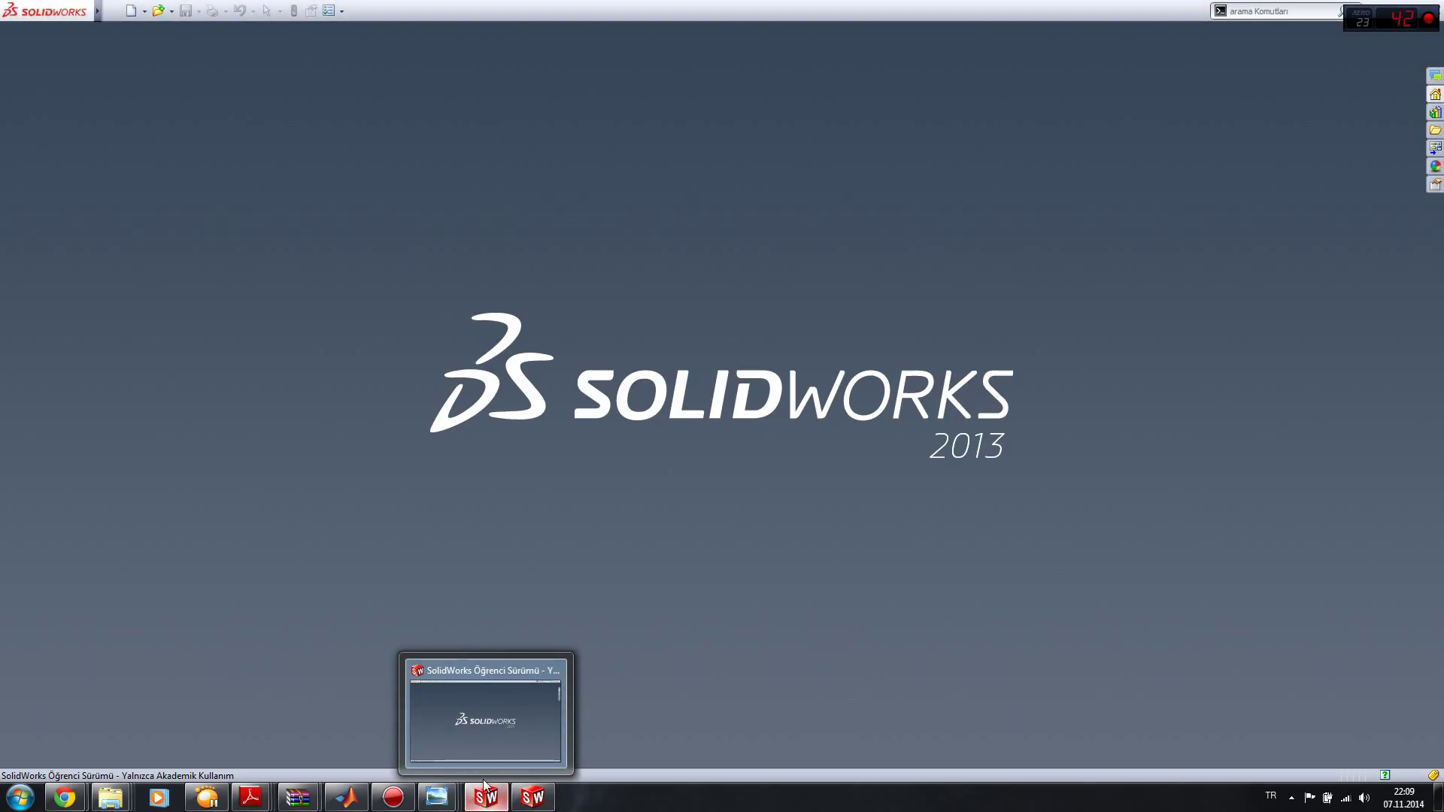
click(488, 797)
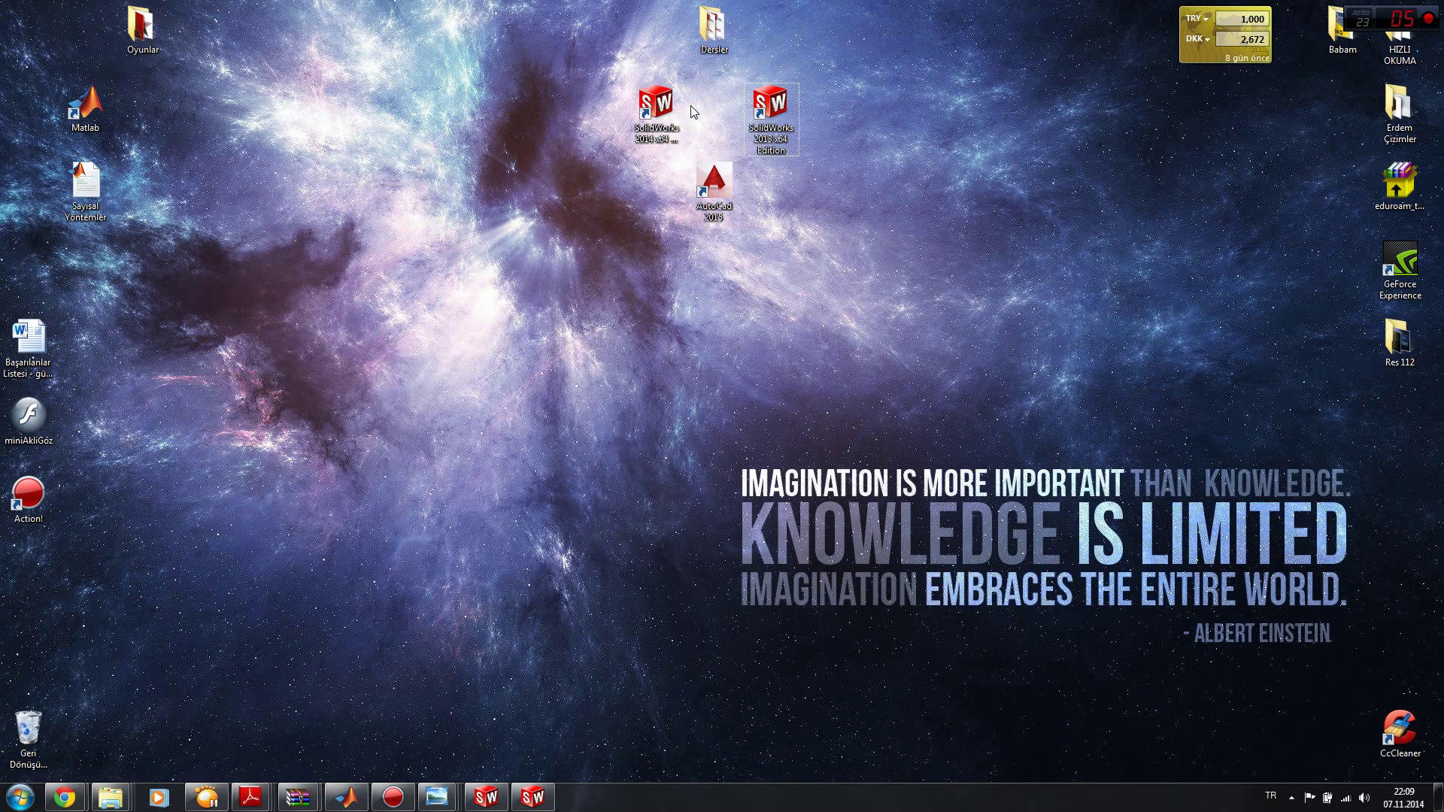
Step: Select the SolidWorks desktop shortcuts again, then bring up the browser's downloads list
click(771, 113)
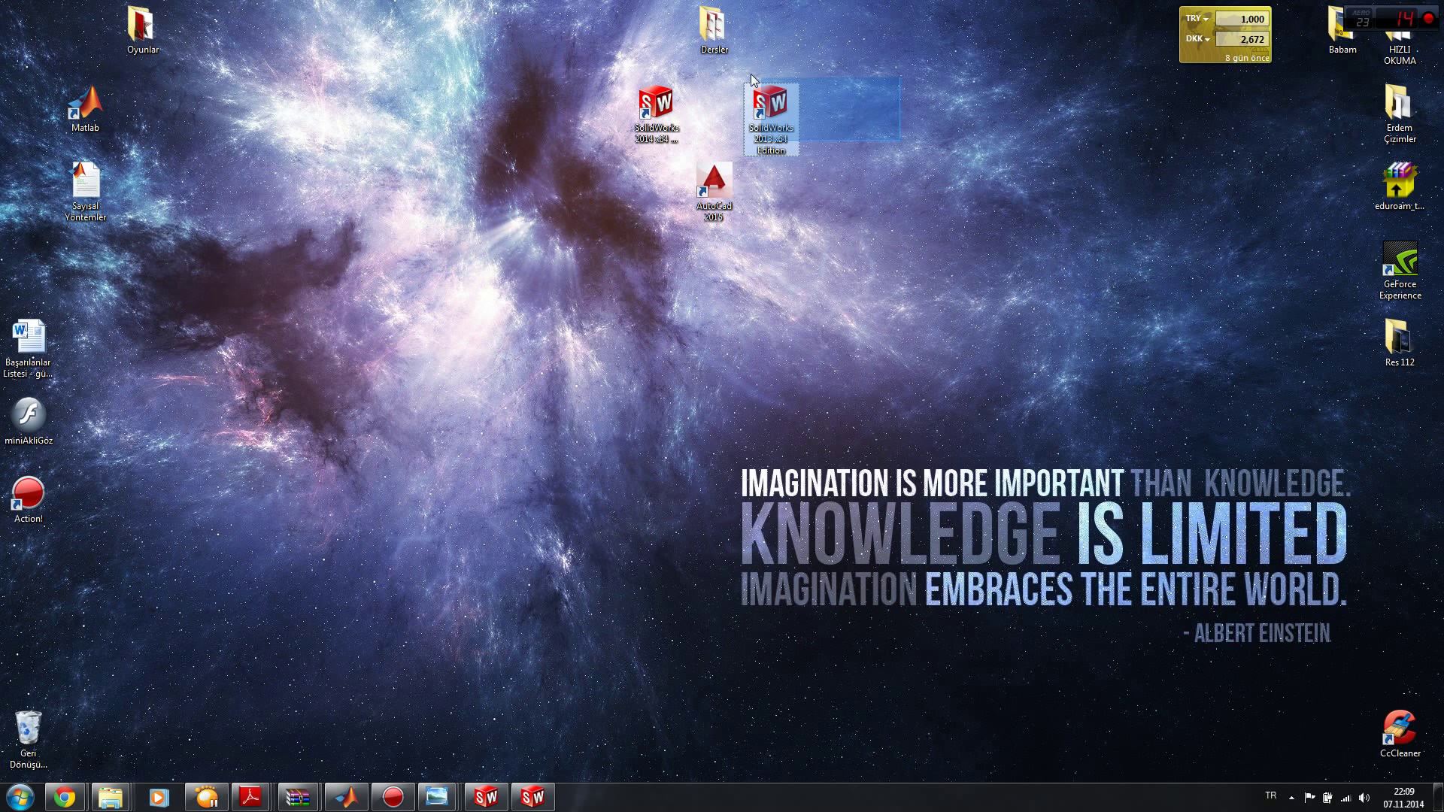
click(656, 113)
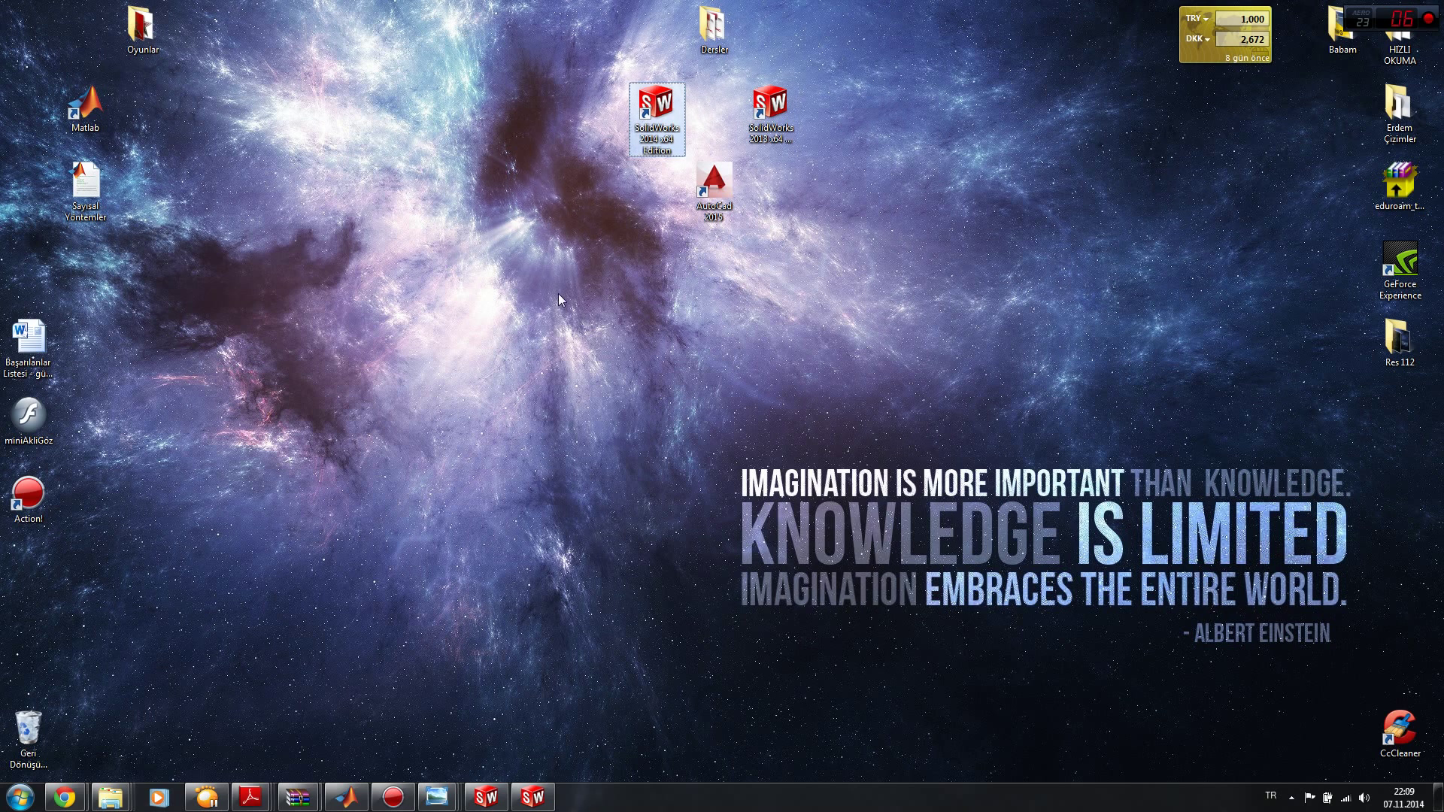
click(768, 94)
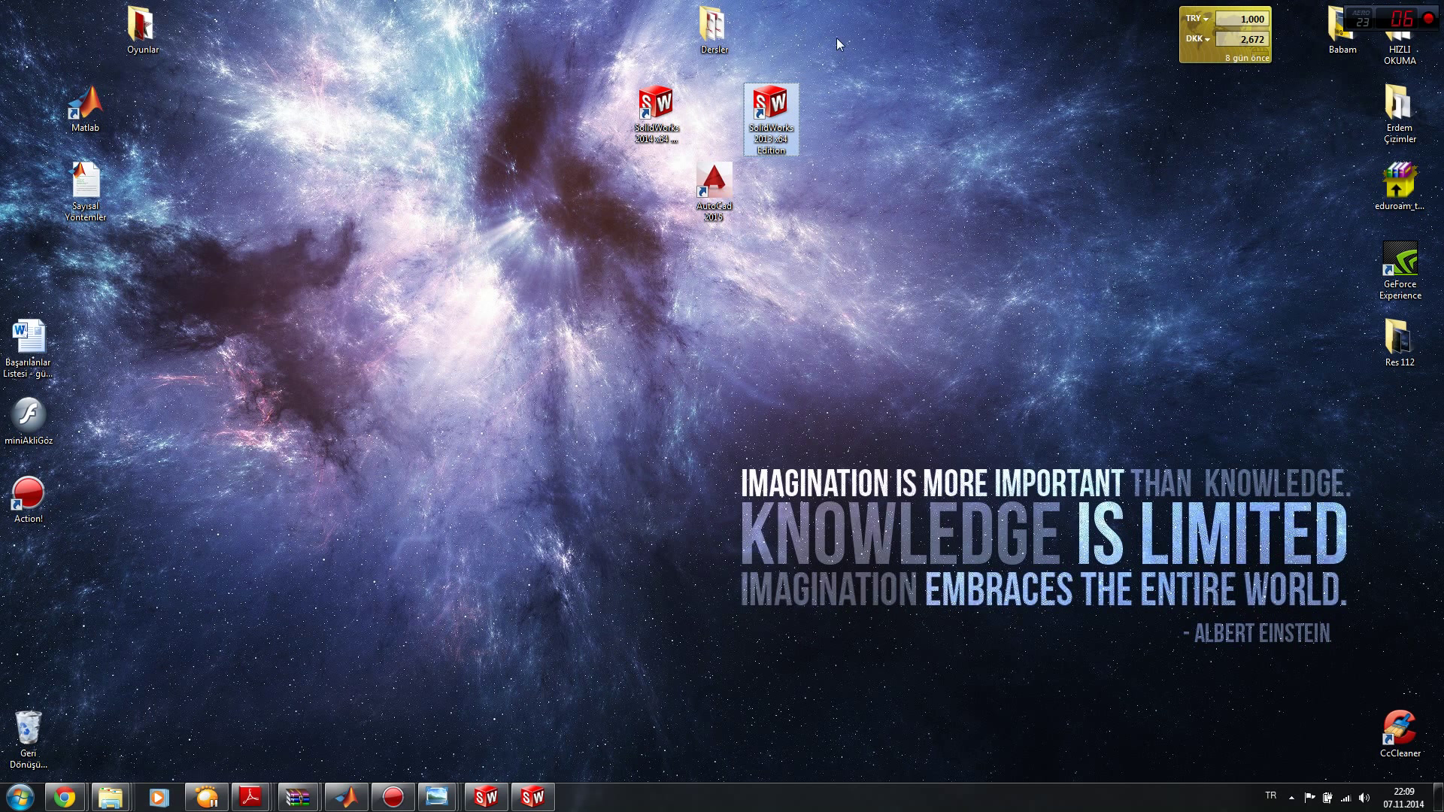
click(855, 18)
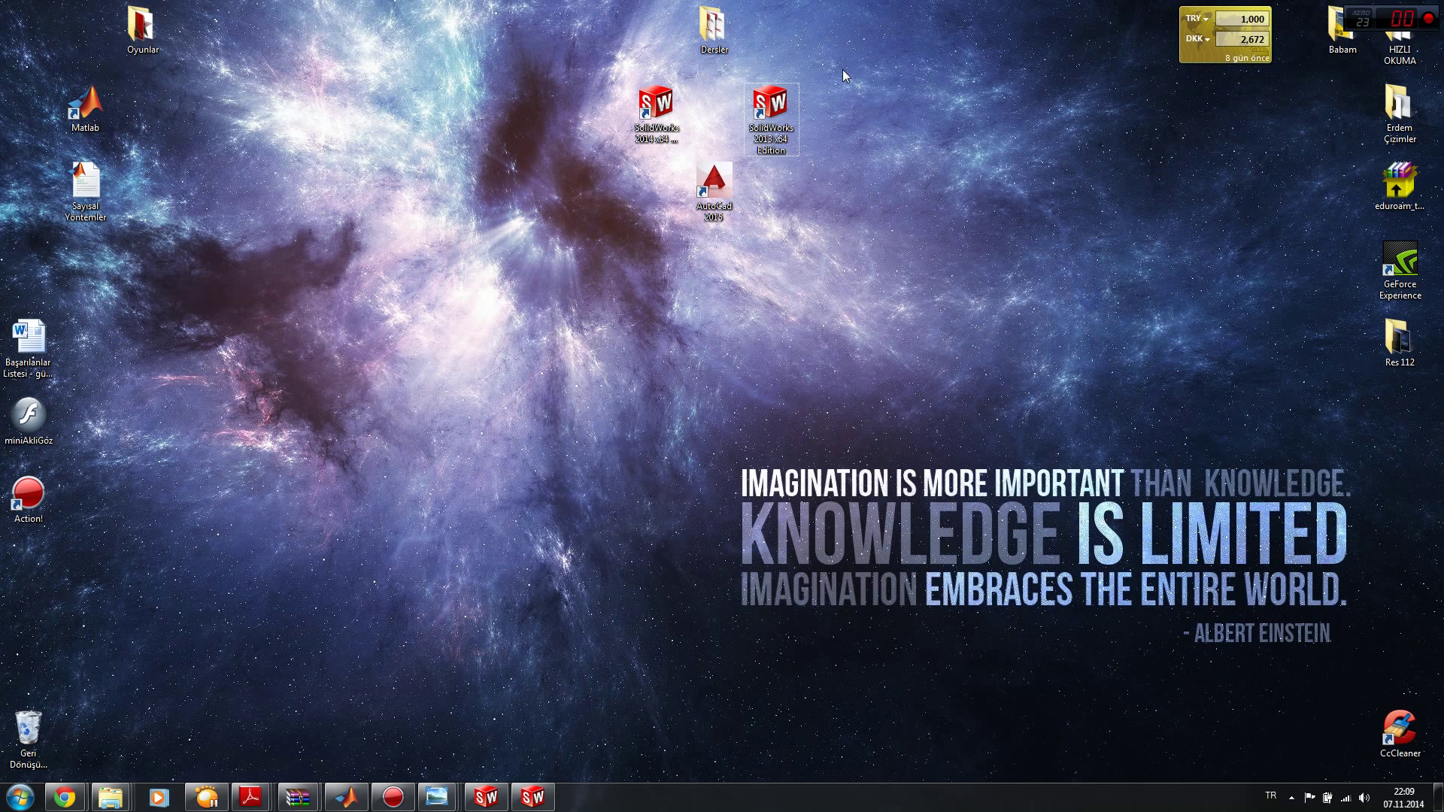
click(680, 106)
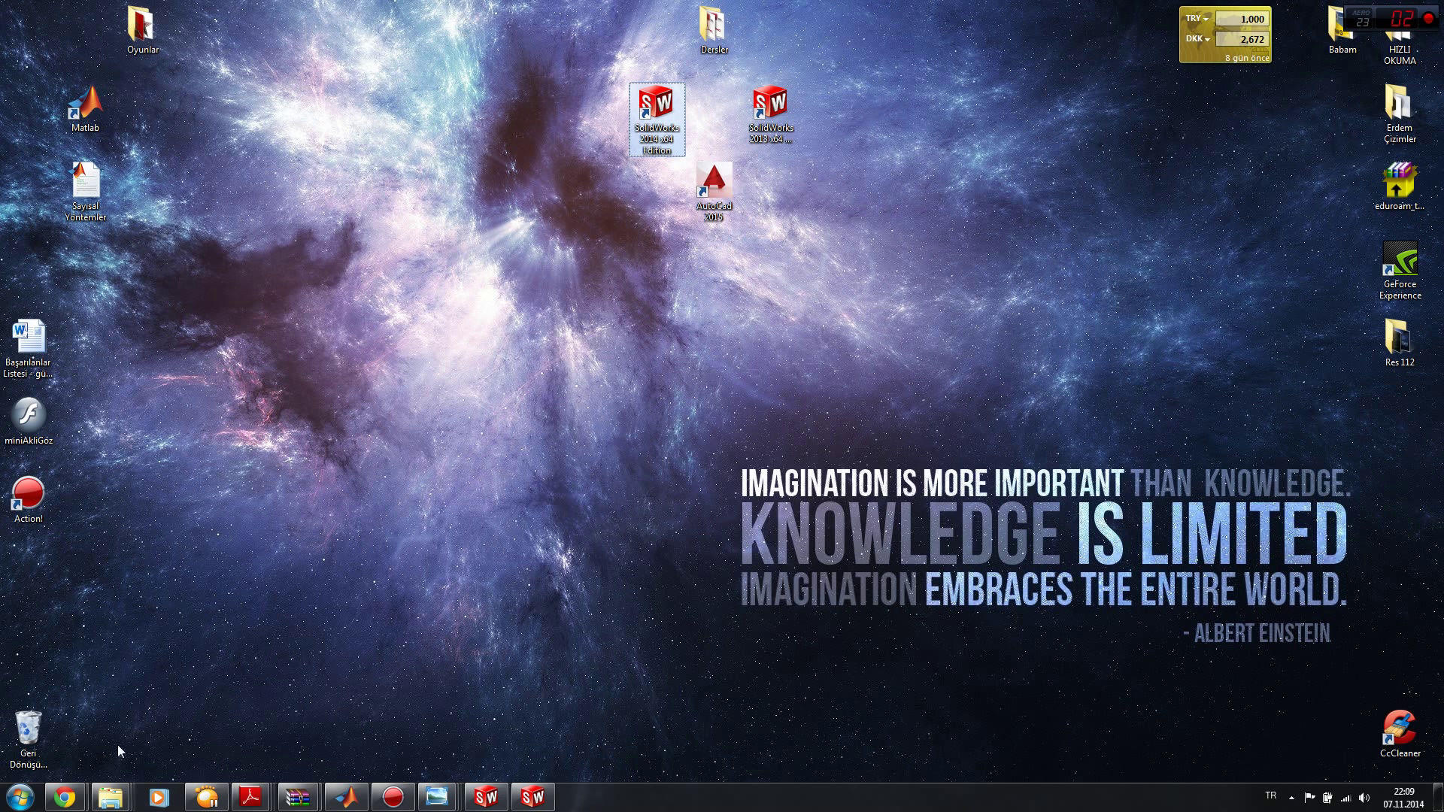
mouse_move(65, 797)
click(267, 711)
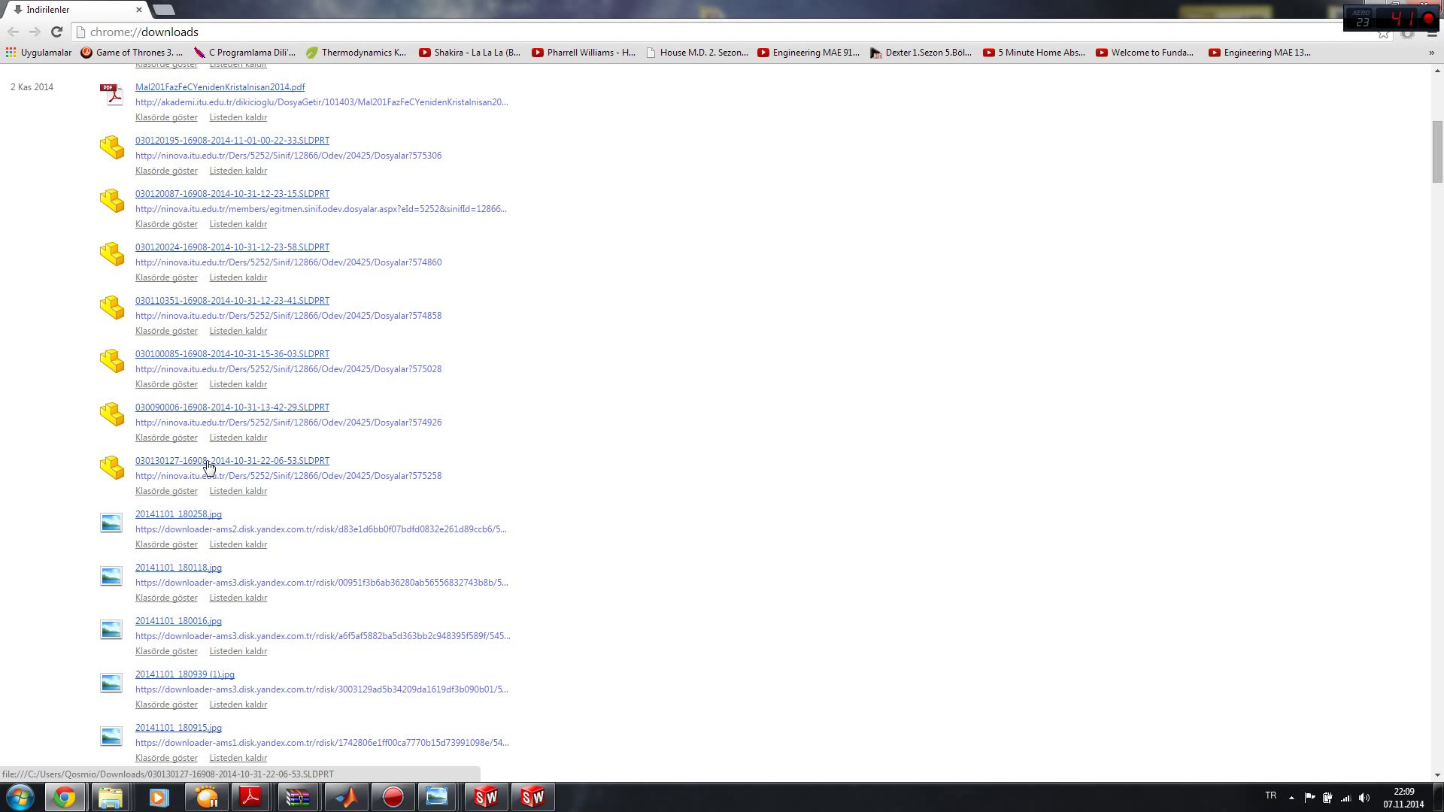
Step: Open the downloaded 030130127 part from Chrome and dismiss its dangling-sketch rebuild warning
click(204, 461)
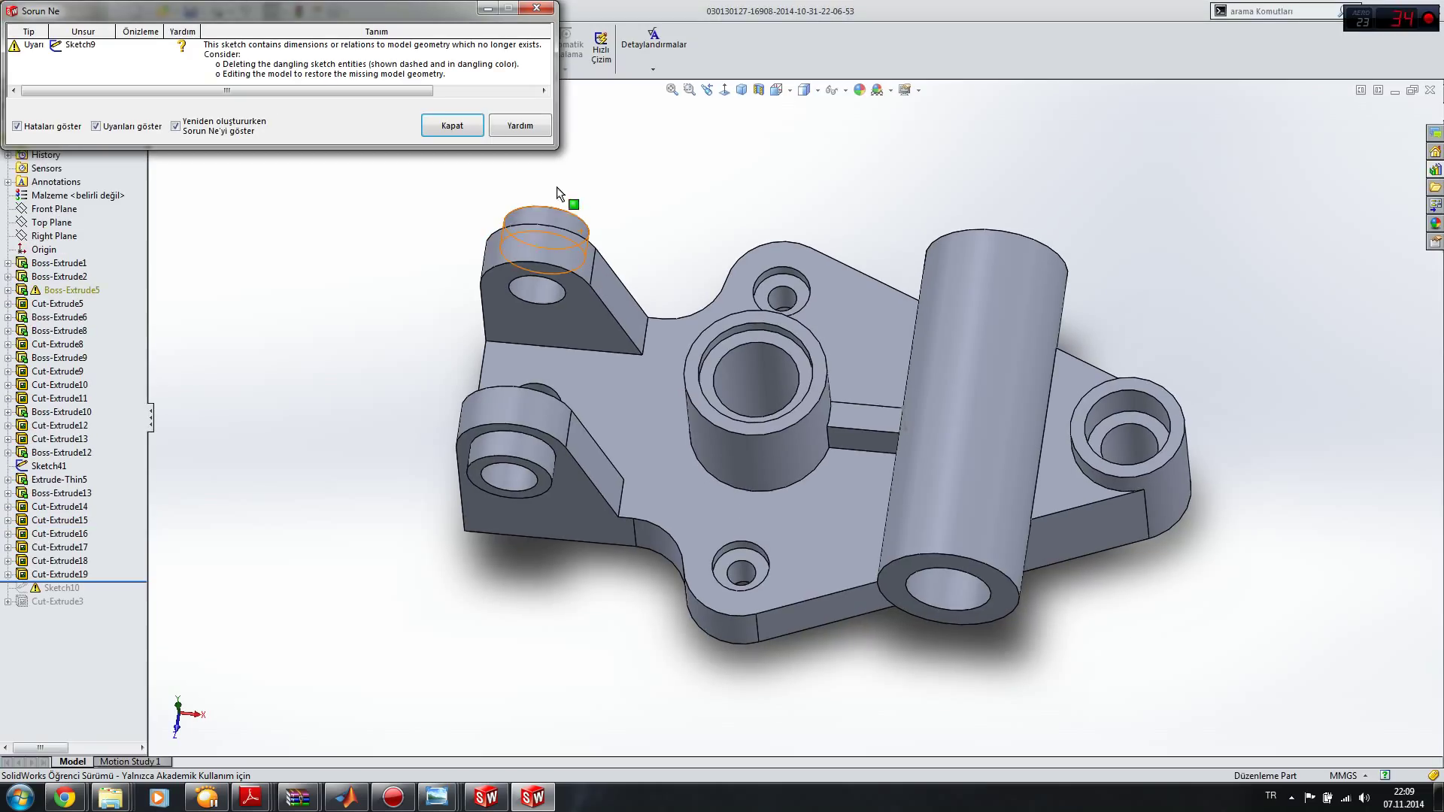
click(454, 129)
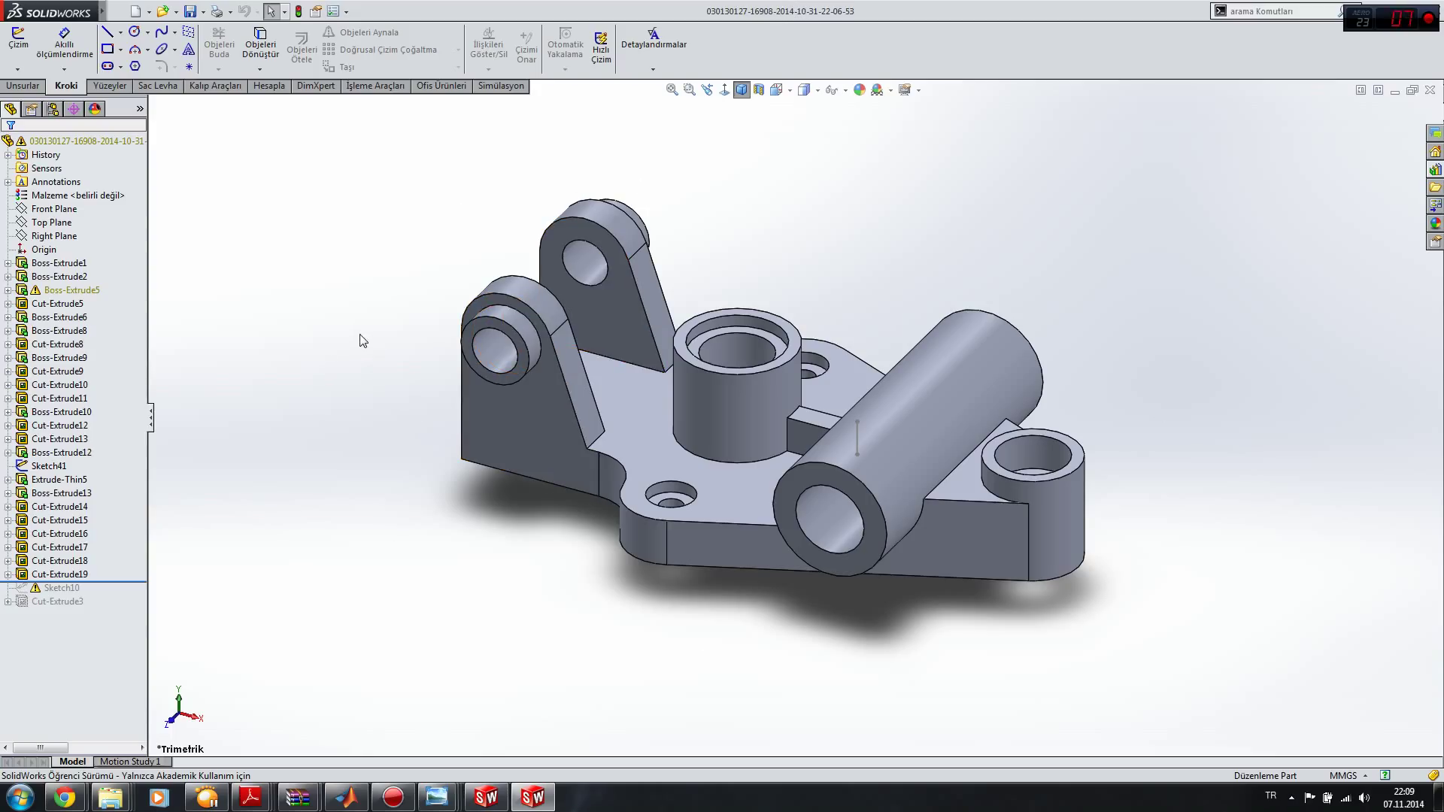
click(204, 12)
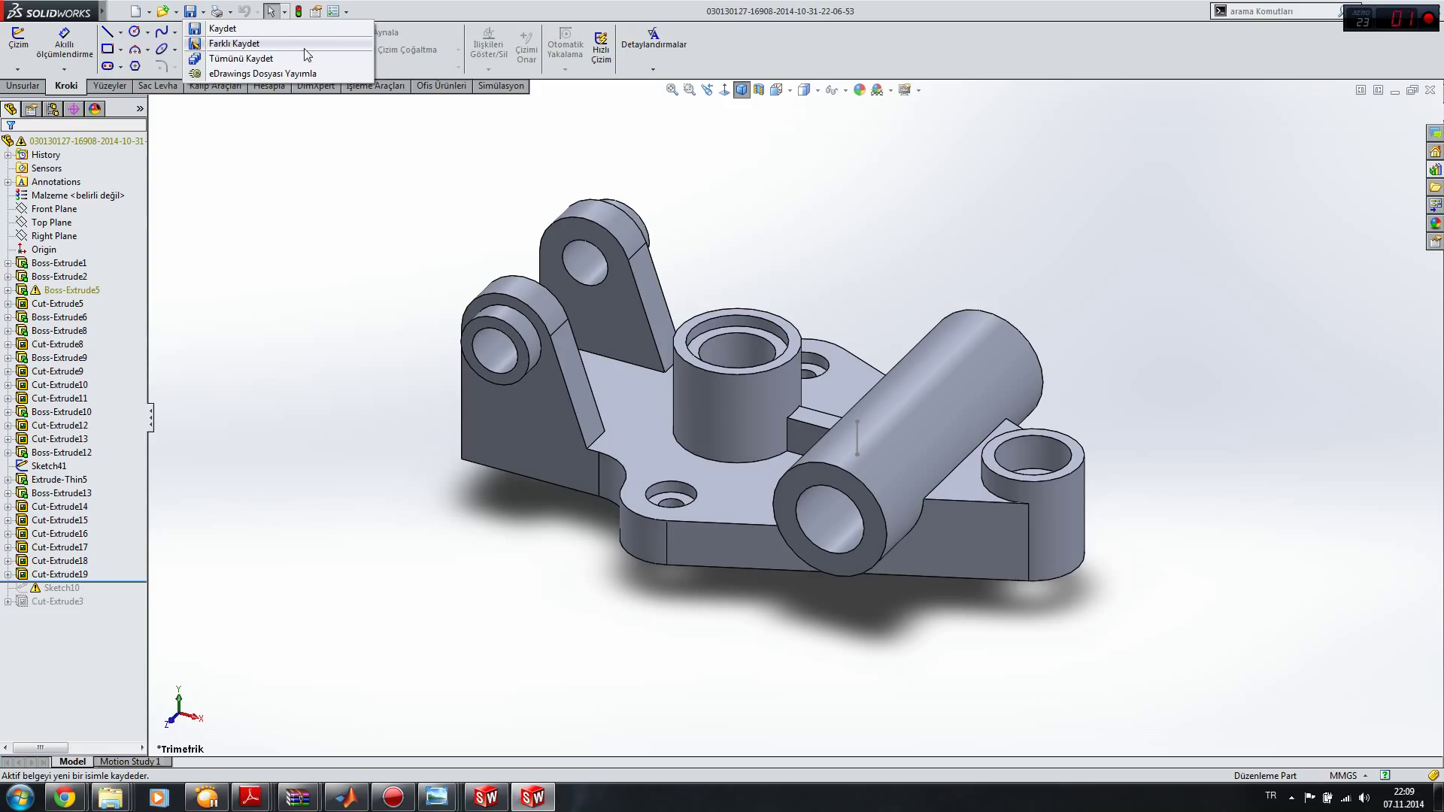
Step: Save the part to the Desktop as an IGES (*.igs) file named '1'
click(281, 43)
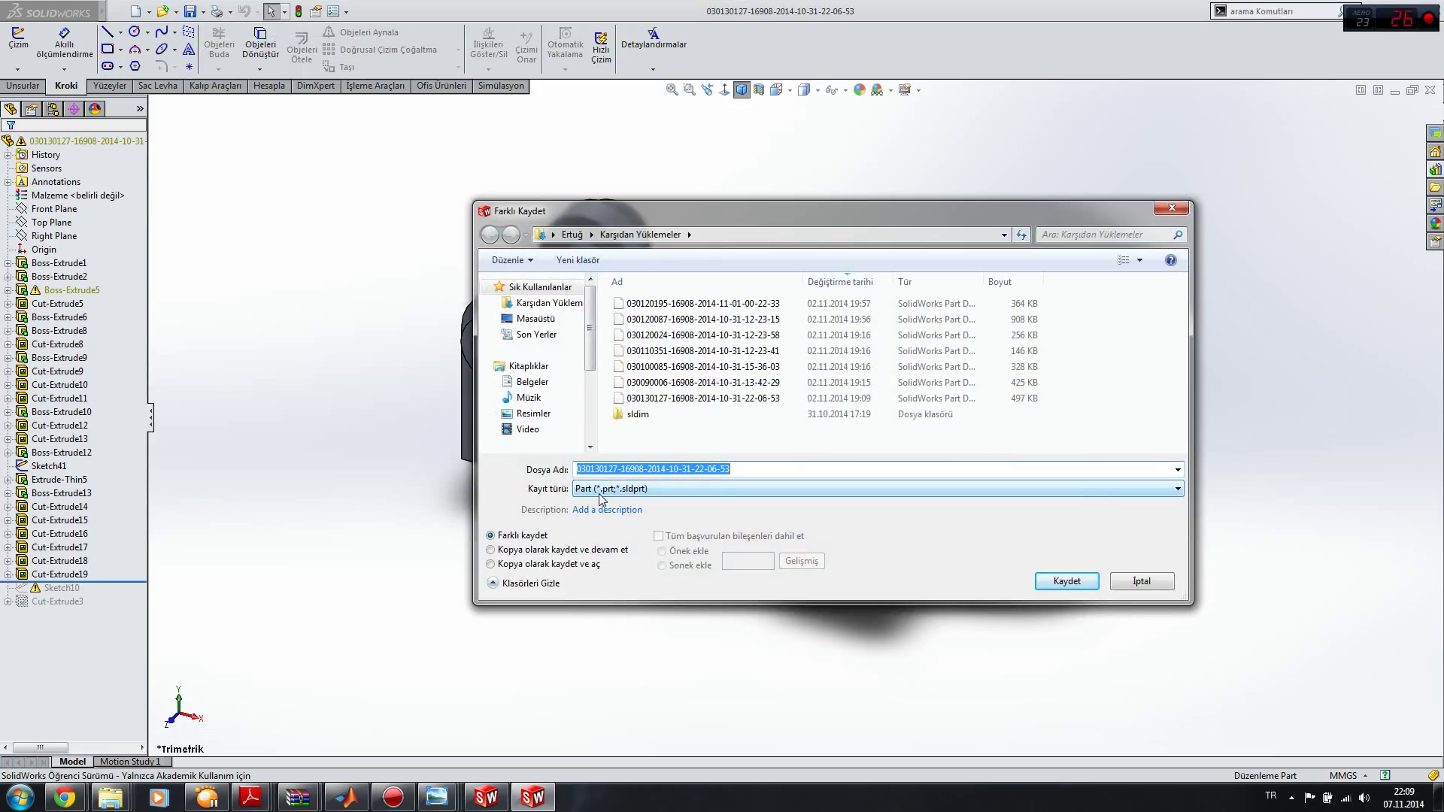
click(535, 318)
click(621, 471)
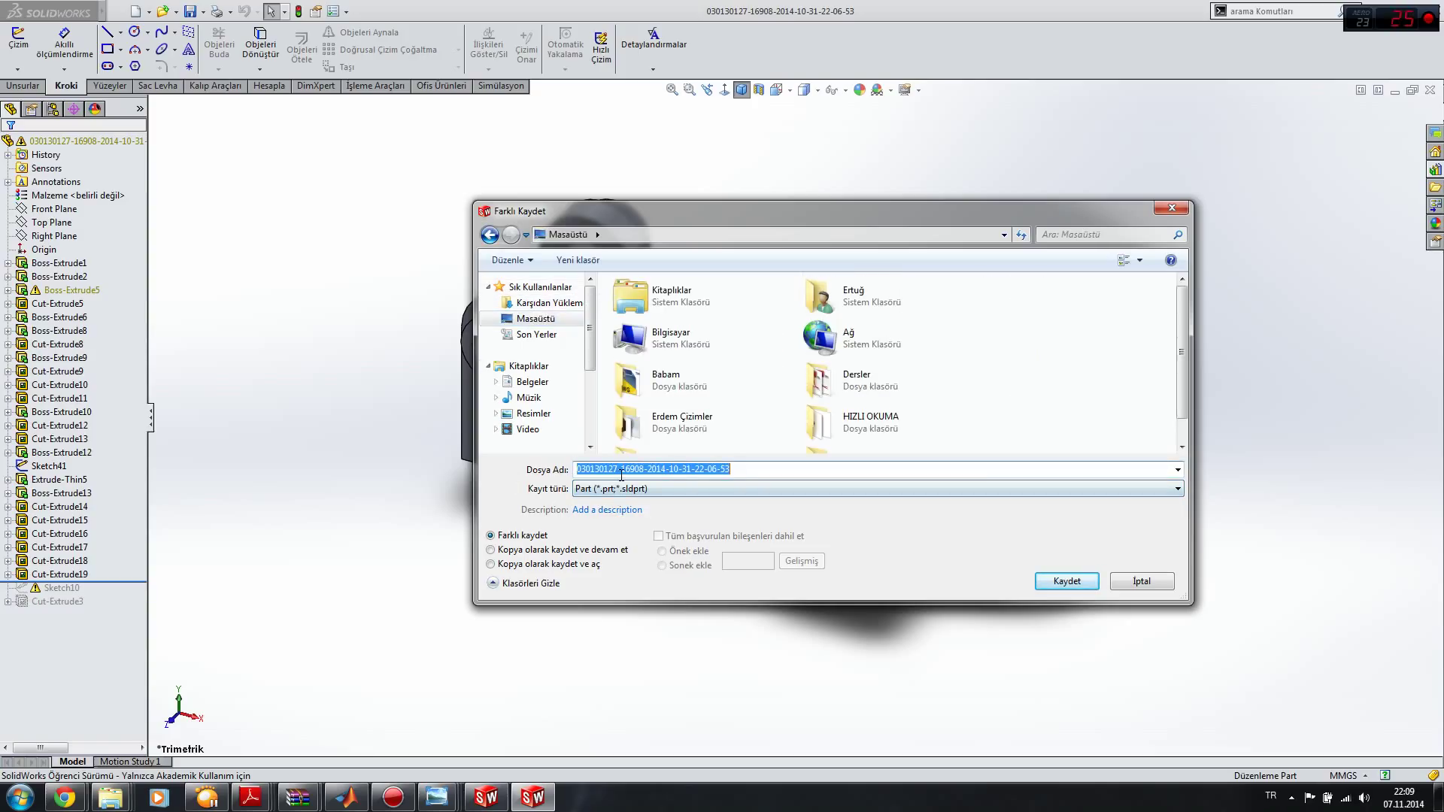
text(1)
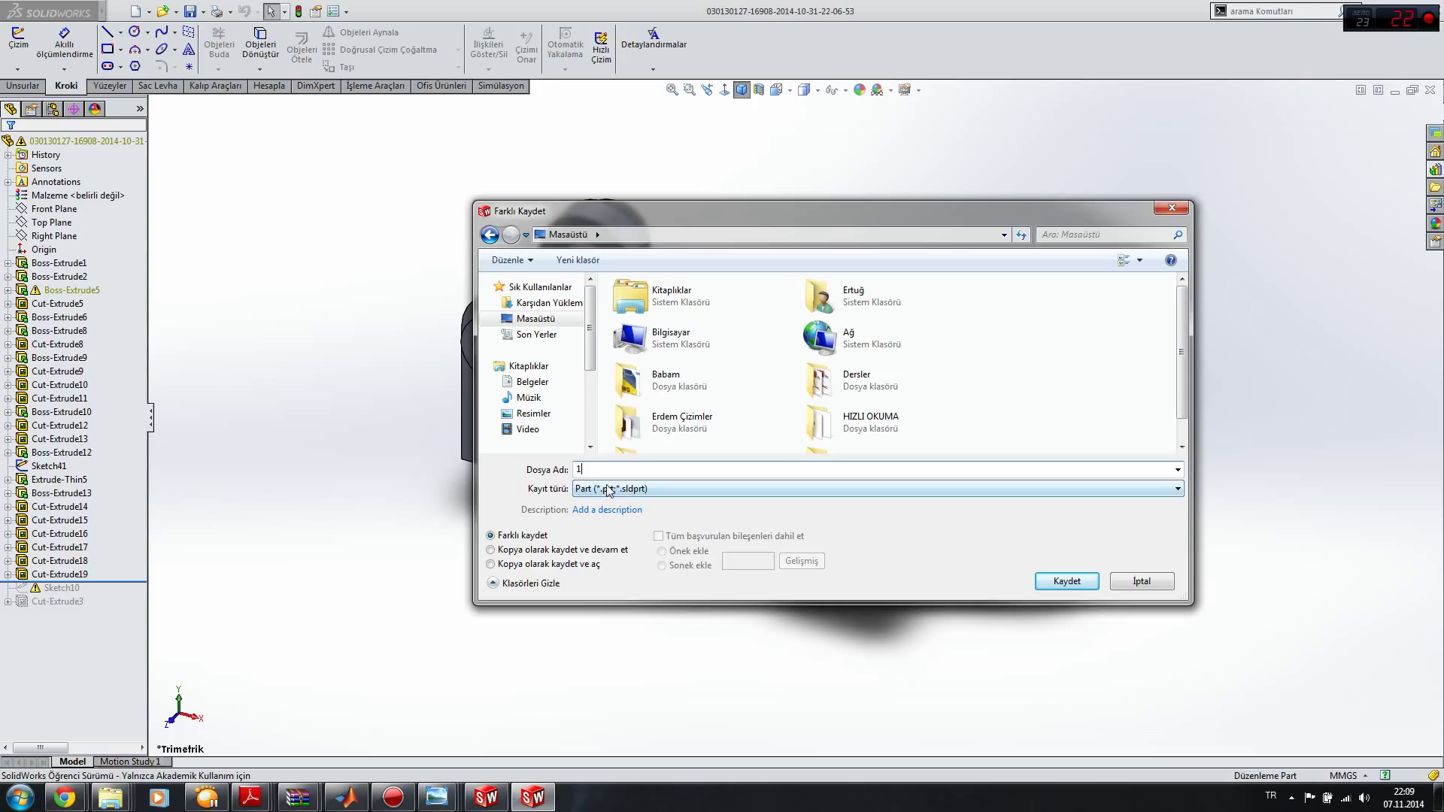
click(624, 489)
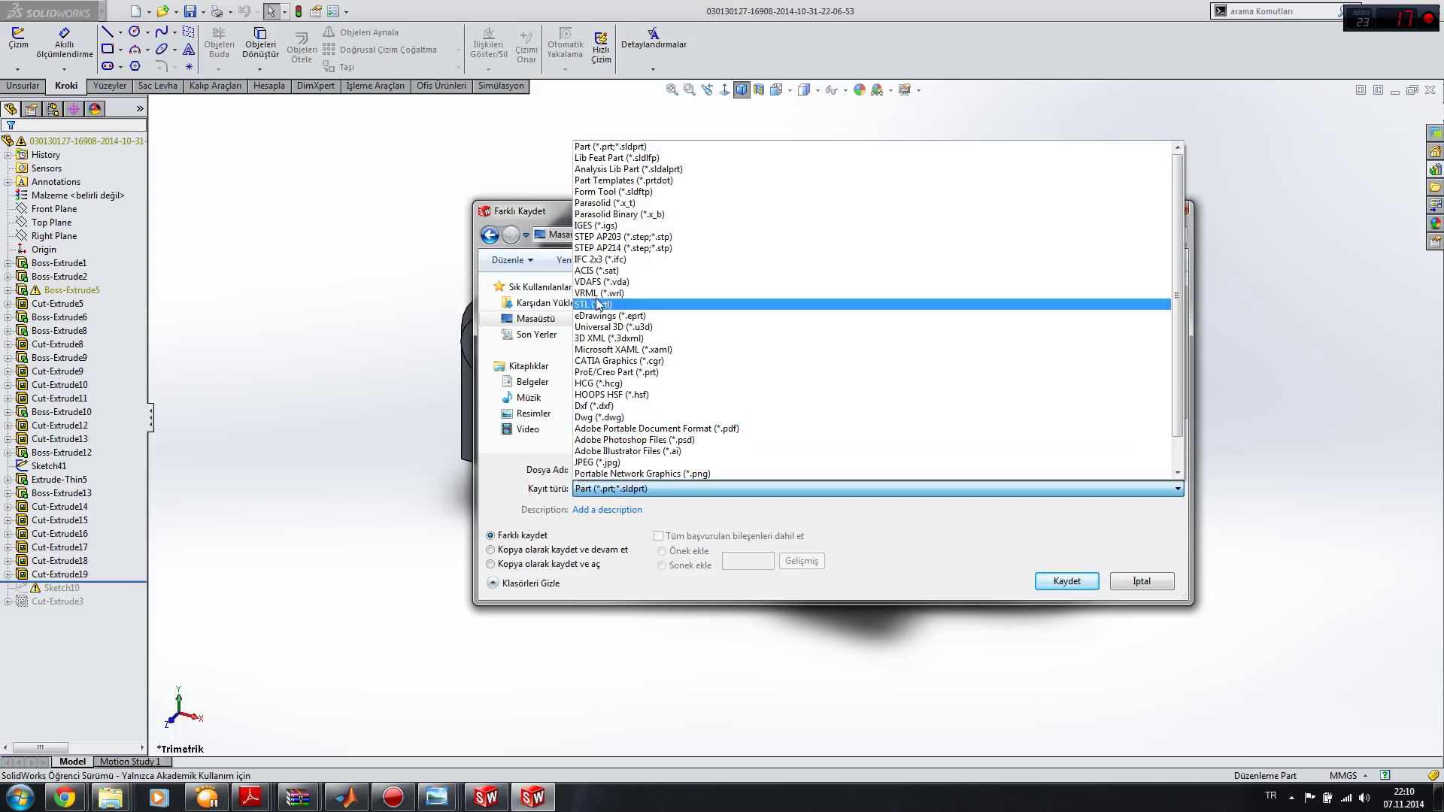
click(611, 226)
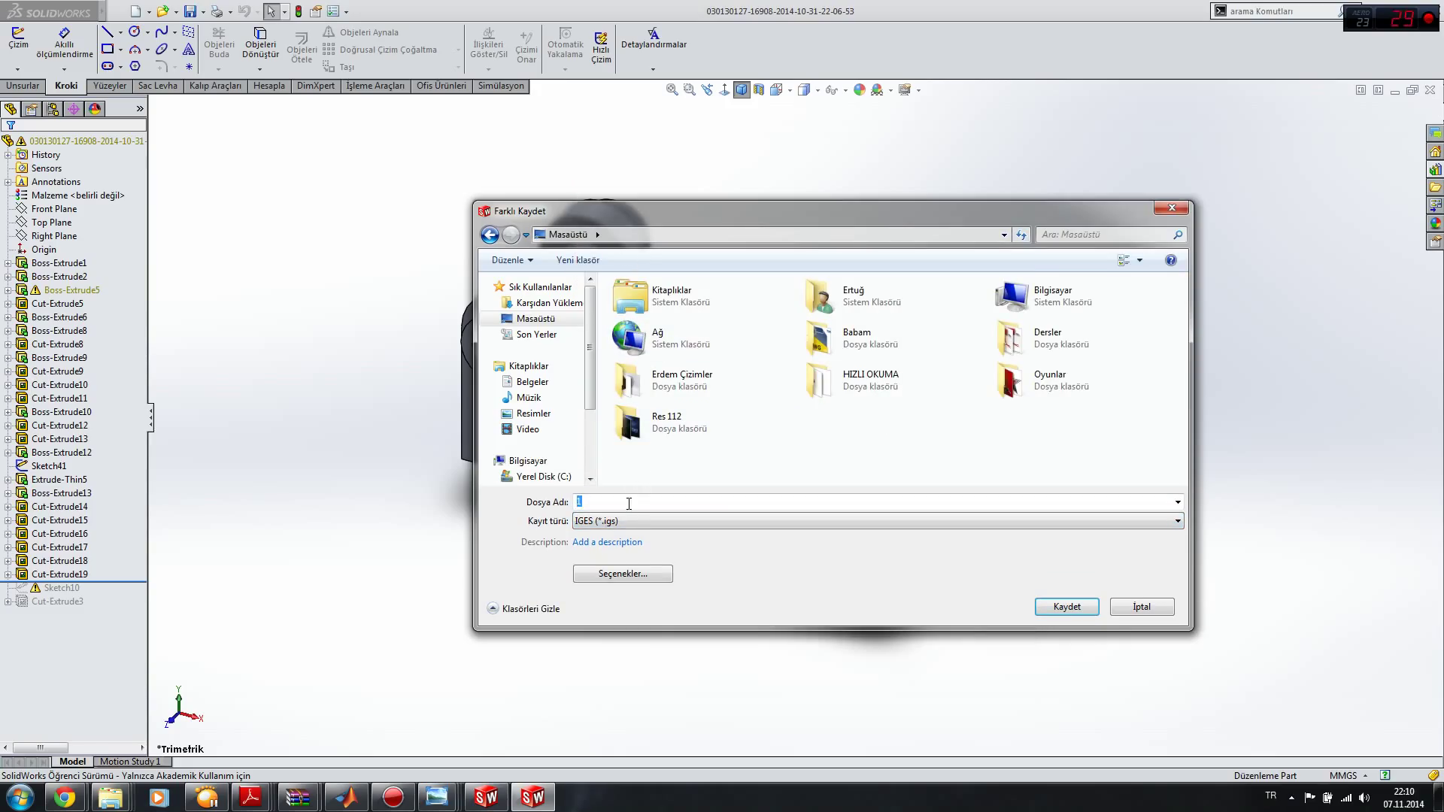
click(1066, 606)
click(1436, 799)
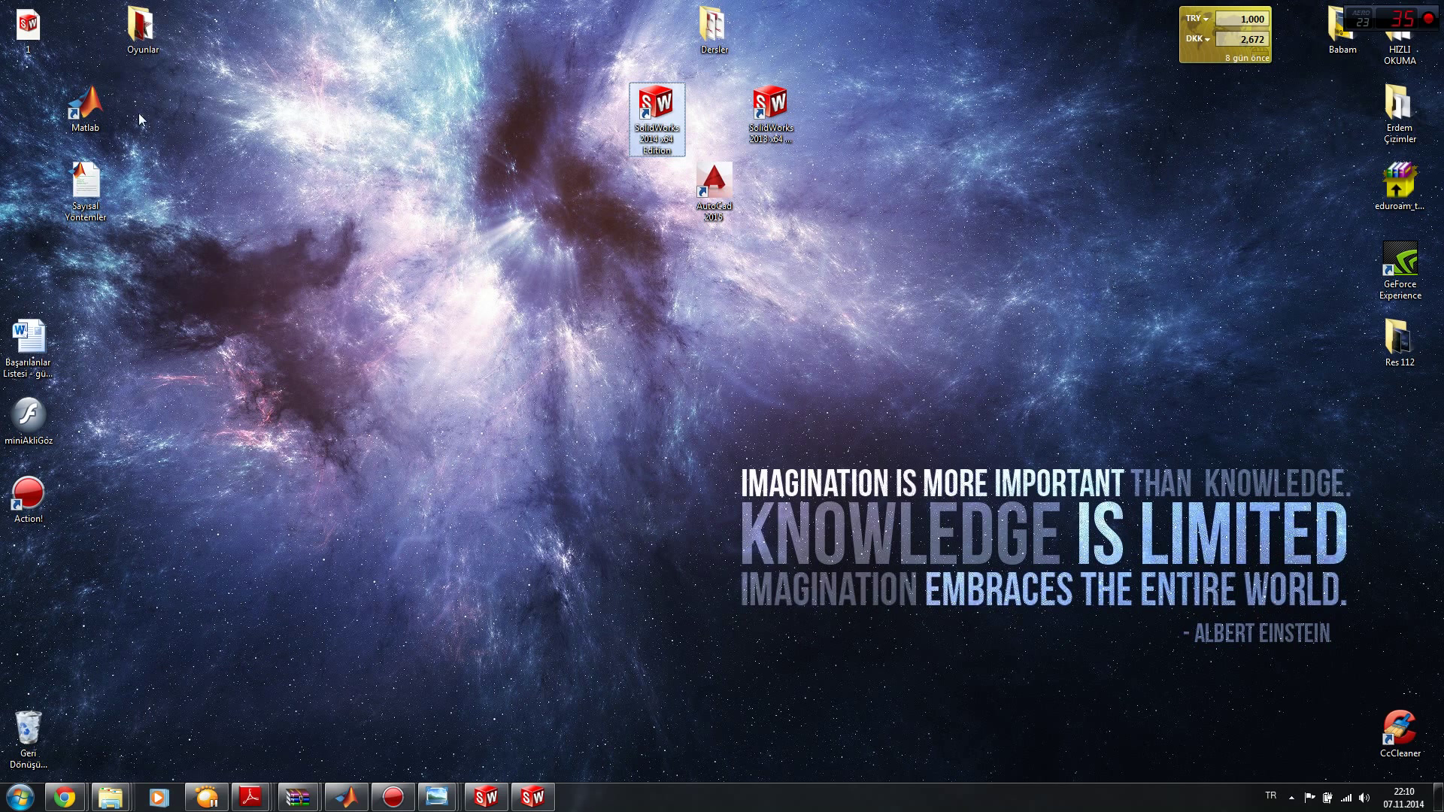
Step: Drag file '1' and the SolidWorks shortcuts so '1' sits below the SolidWorks 2013 shortcut
drag(28, 27, 767, 349)
click(632, 384)
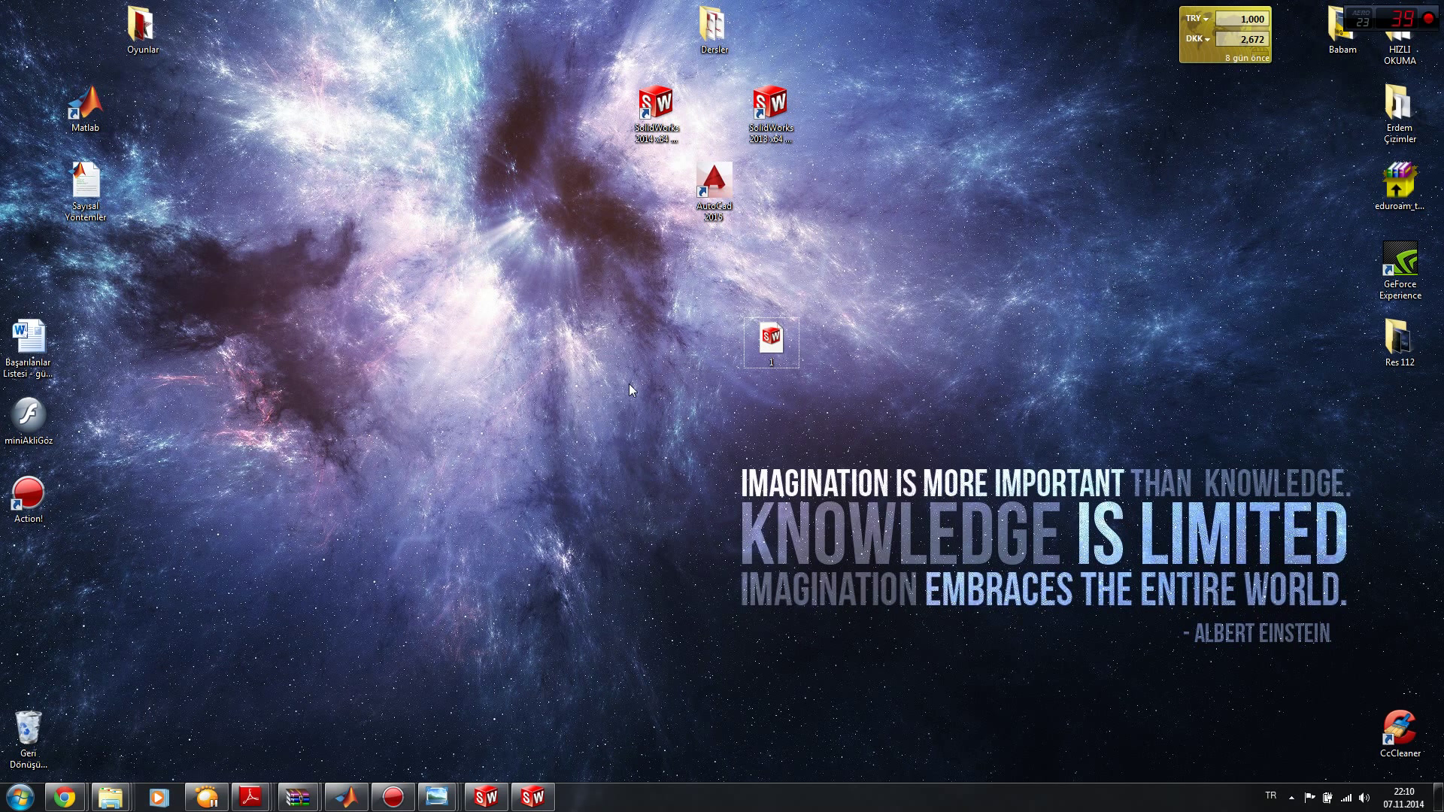
click(768, 334)
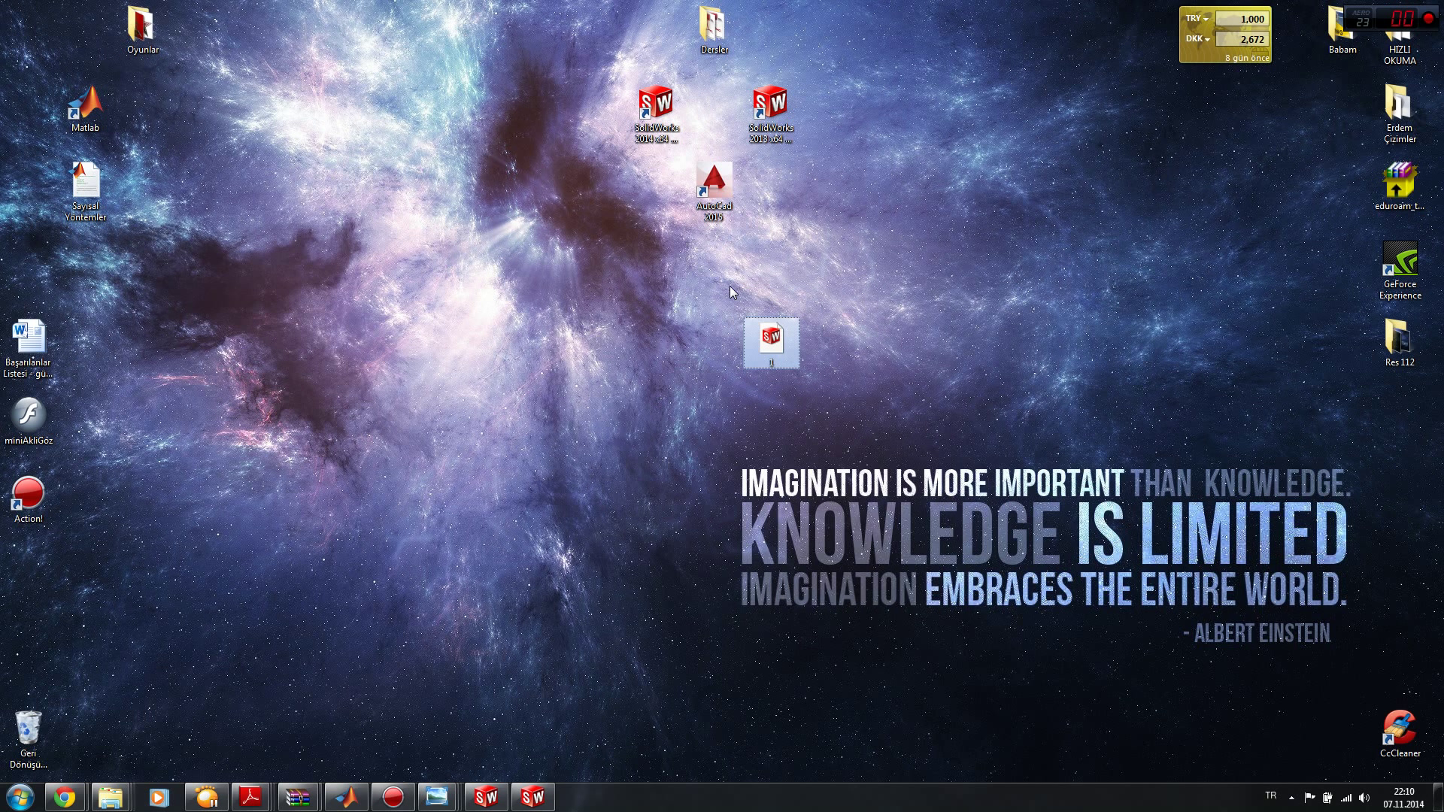
click(730, 304)
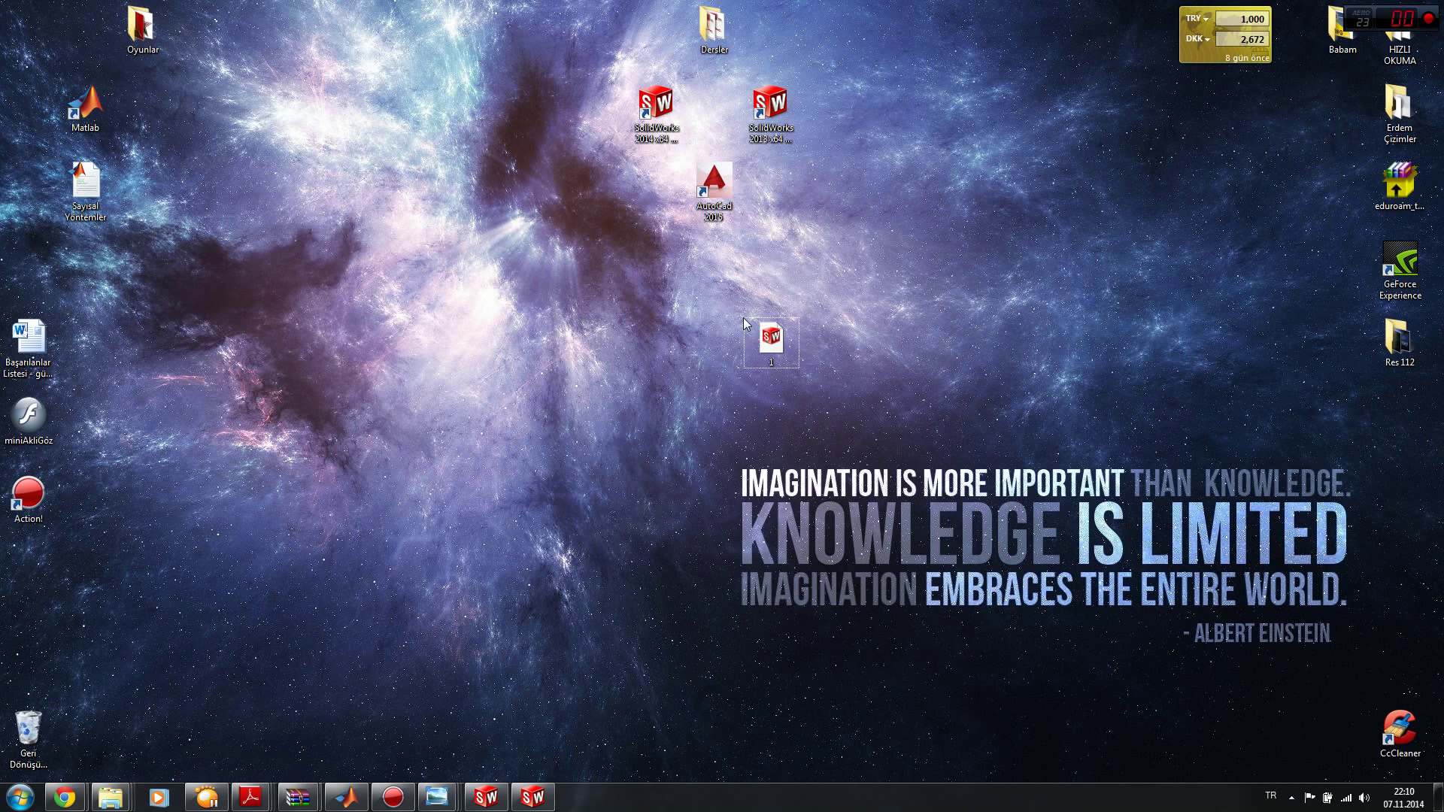
mouse_move(756, 331)
mouse_down()
mouse_move(591, 315)
mouse_move(487, 338)
mouse_up()
drag(656, 105, 489, 261)
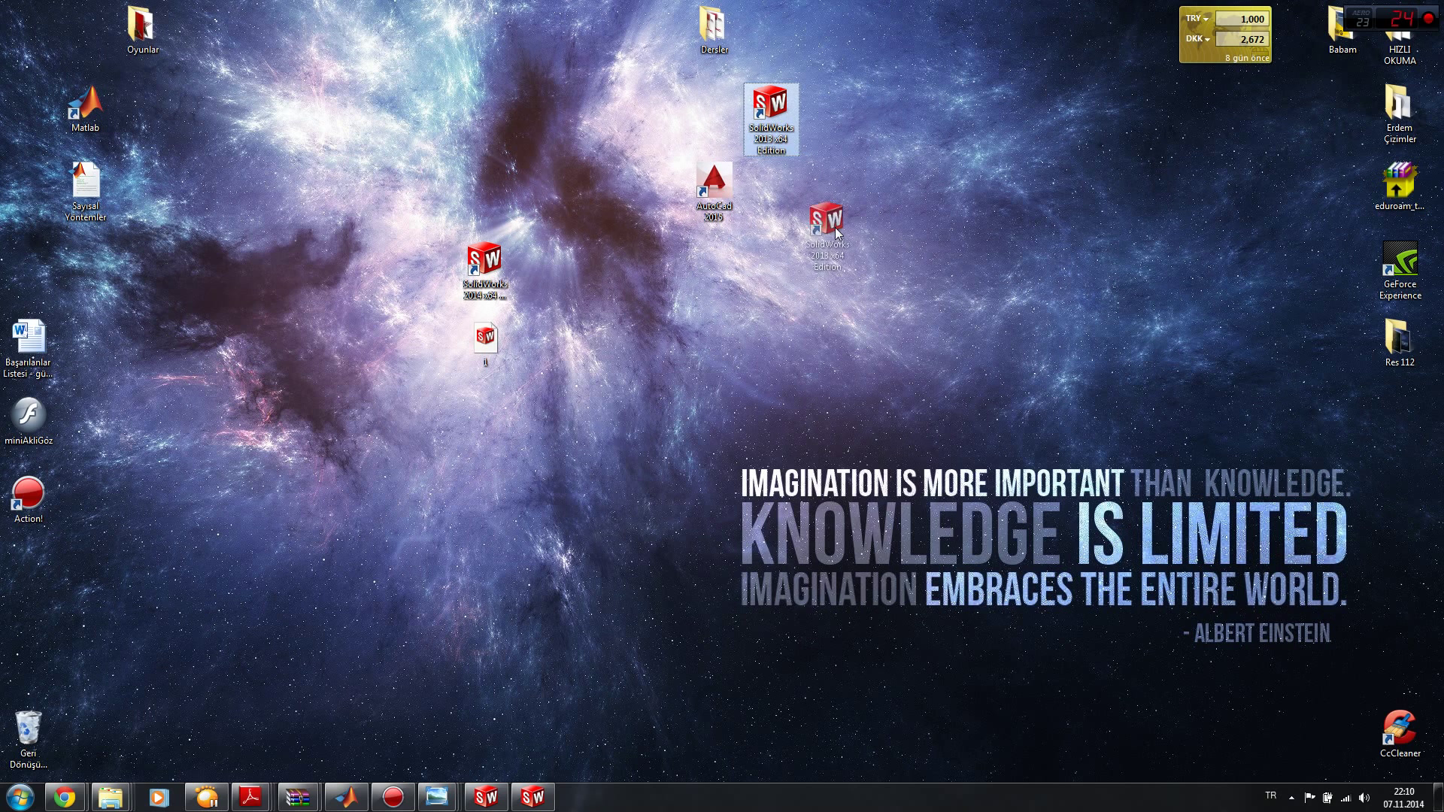
drag(769, 109, 825, 263)
drag(485, 338, 828, 338)
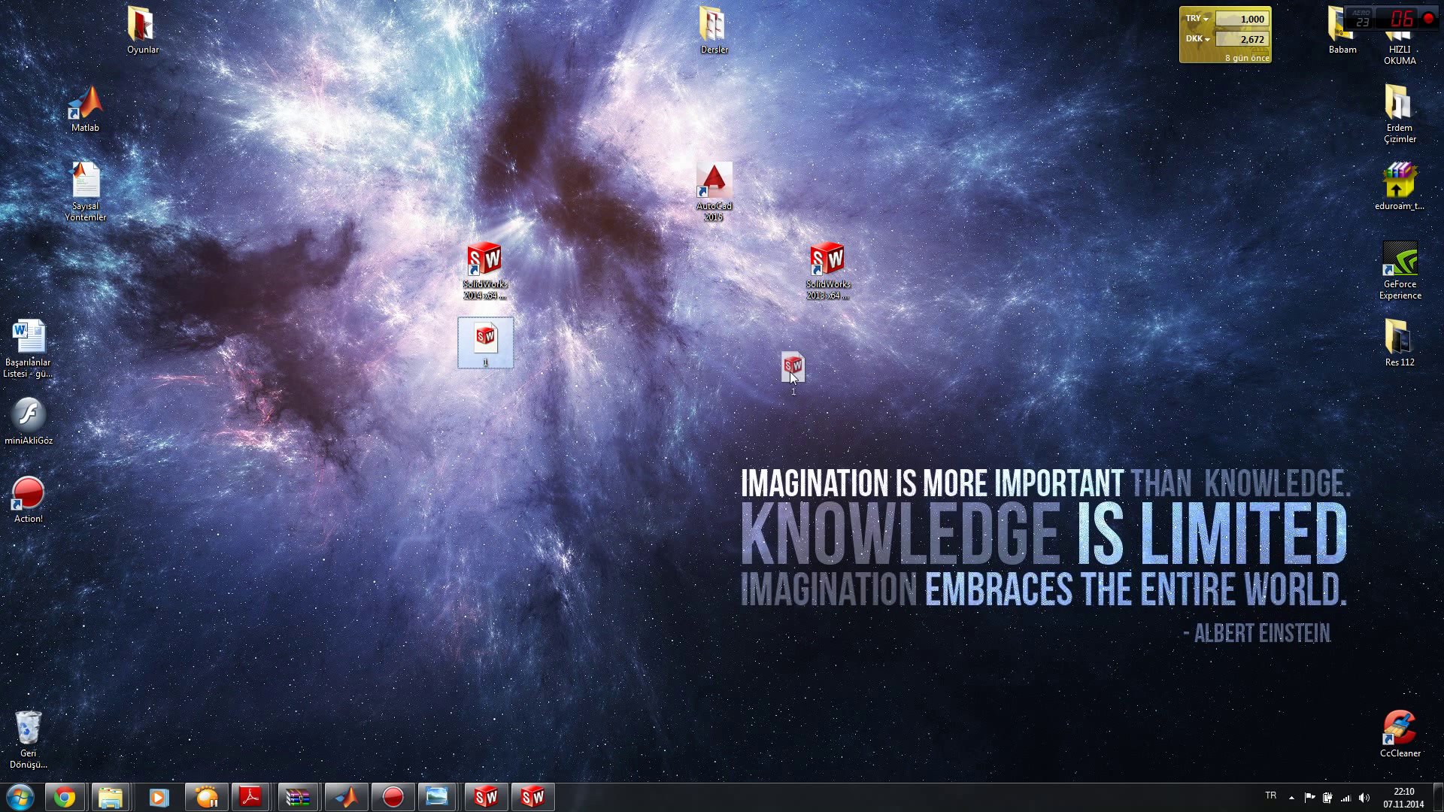
click(693, 418)
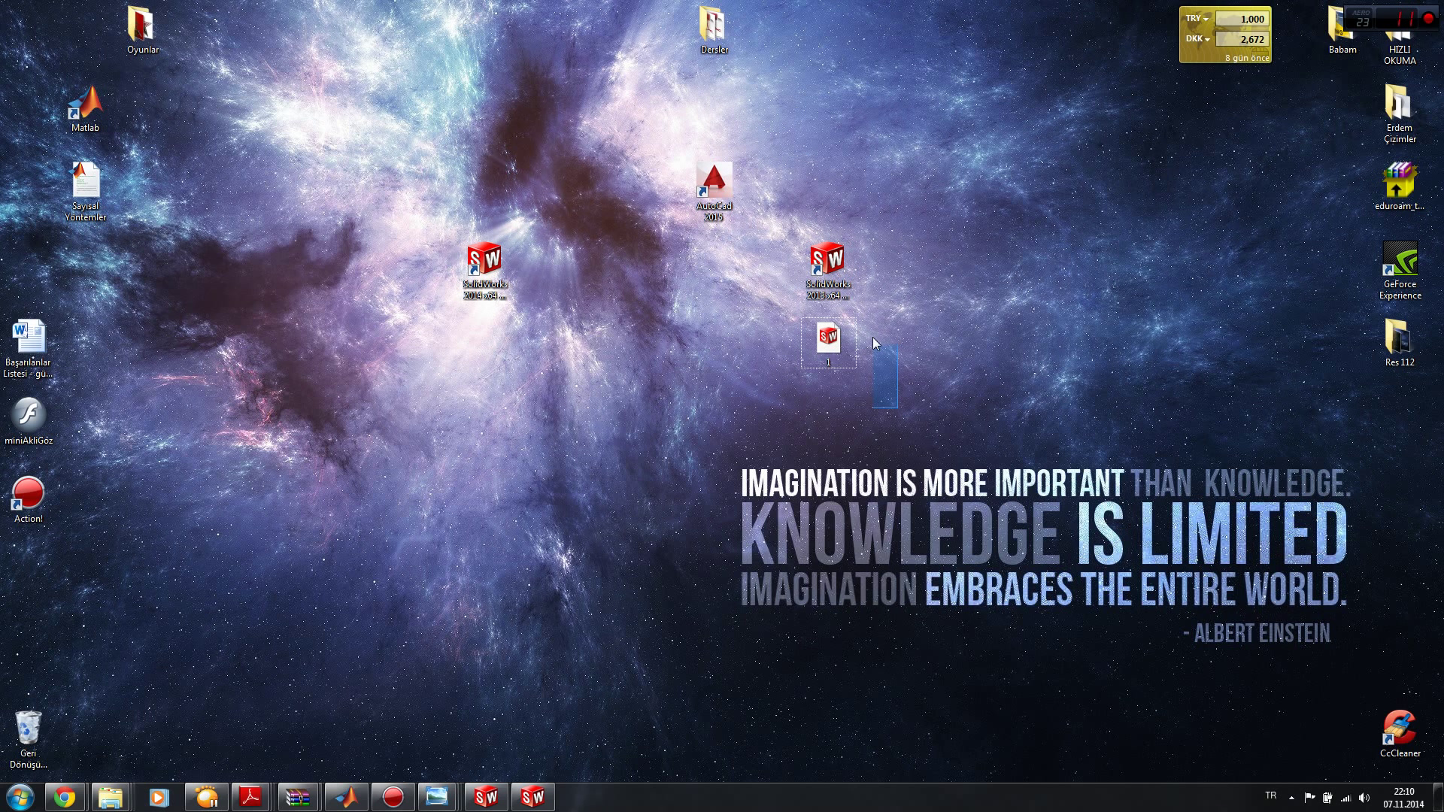
click(825, 342)
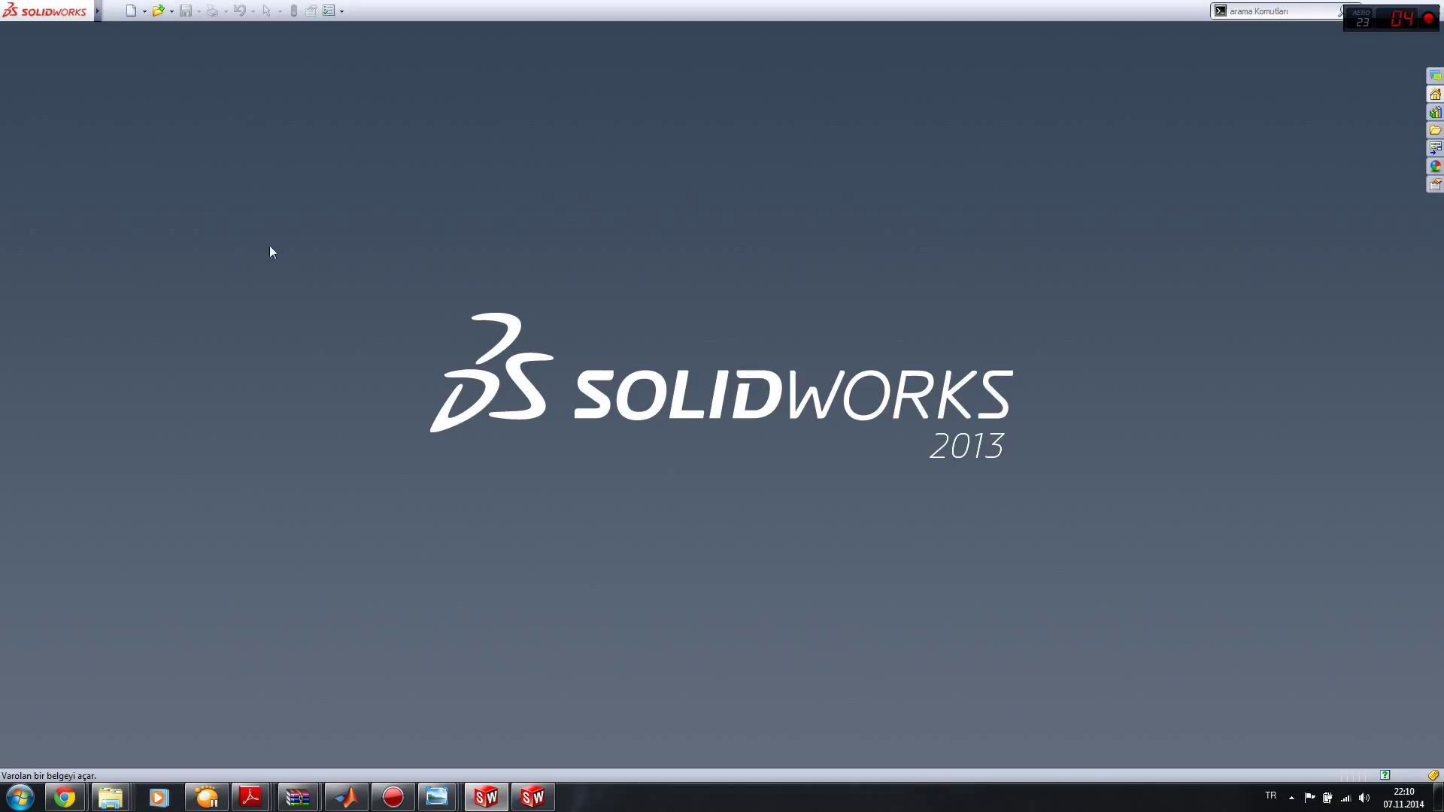
Step: In the Open dialog, filter by IGES, then All Files, and open file '1'
click(158, 17)
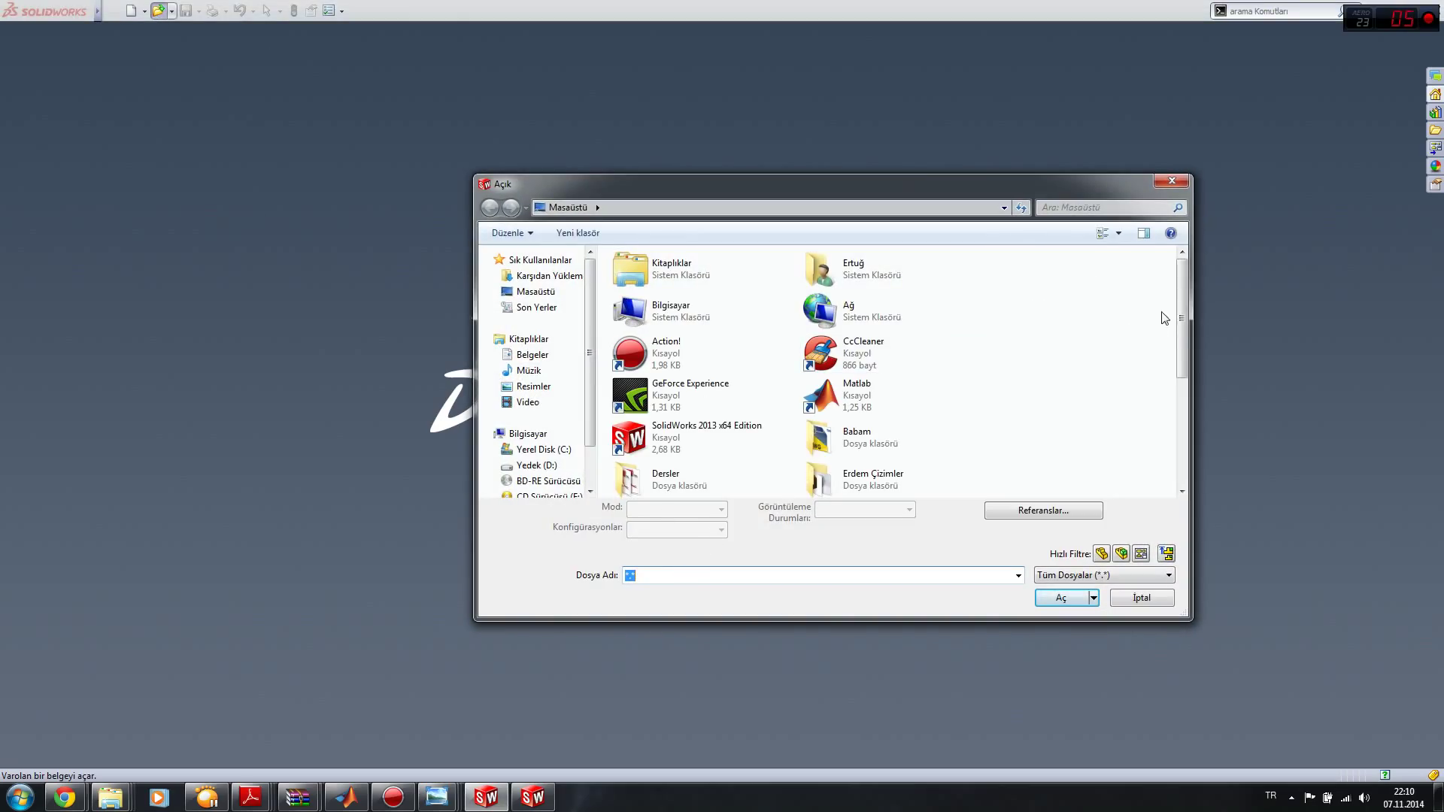
click(1055, 579)
click(1071, 234)
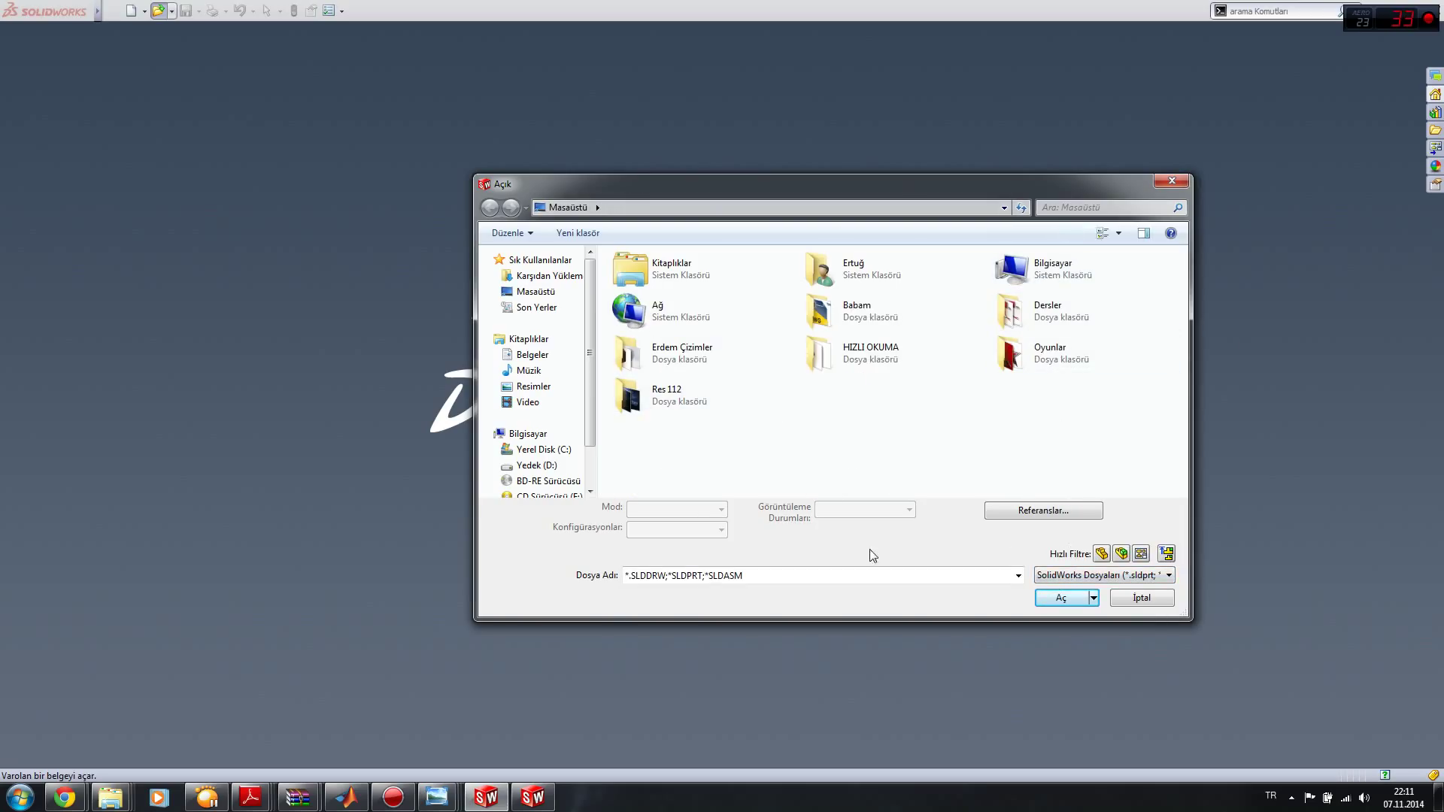
click(1167, 581)
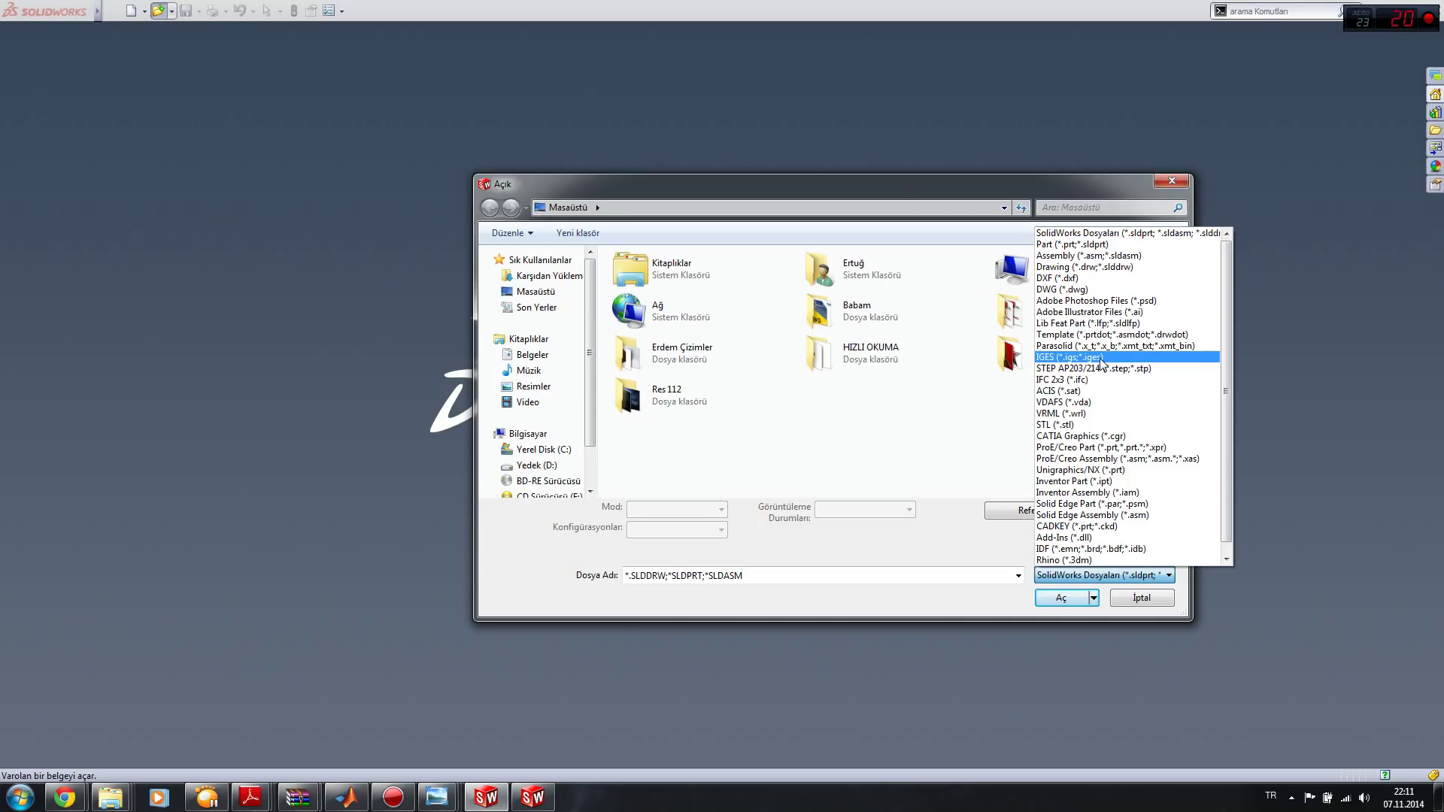
click(906, 419)
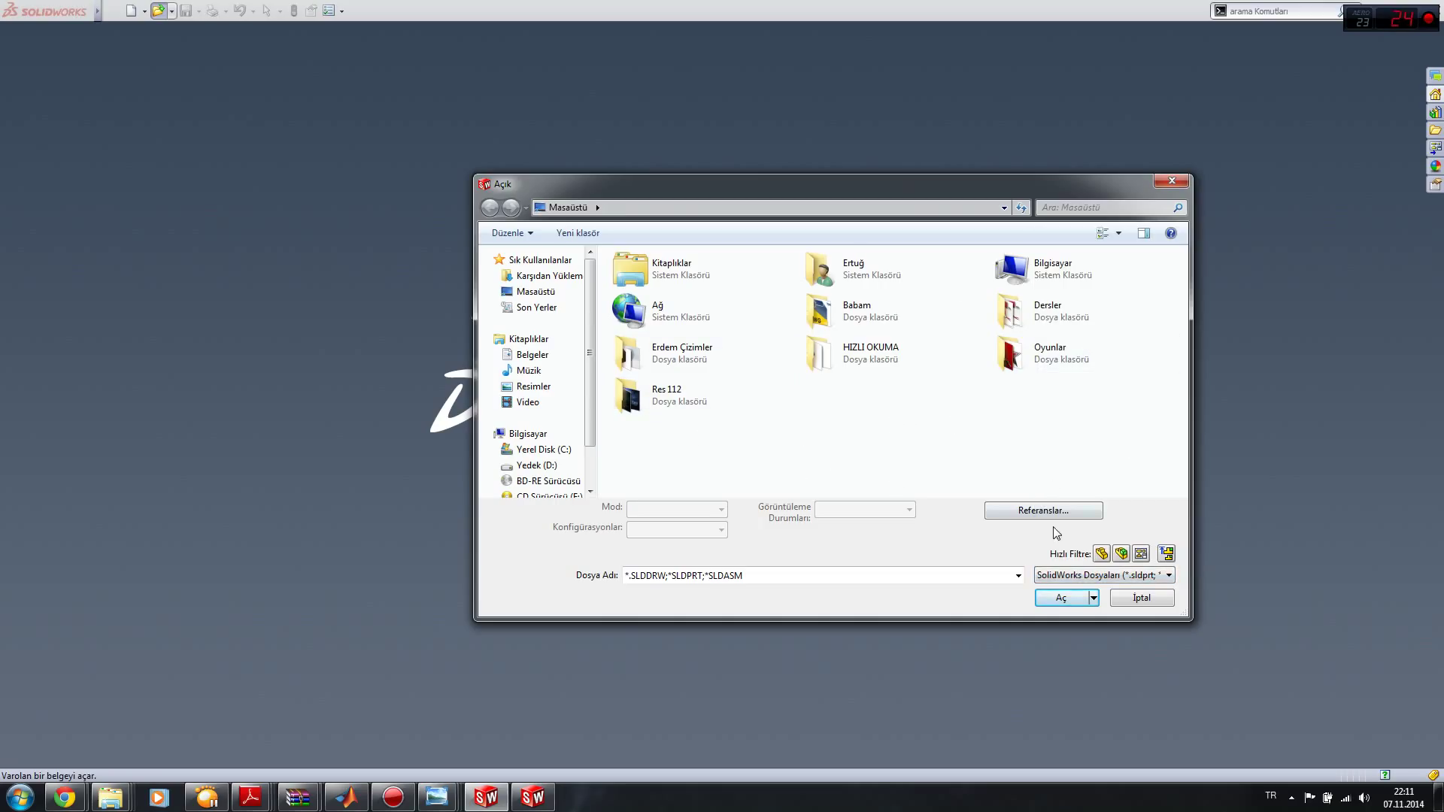
click(1036, 576)
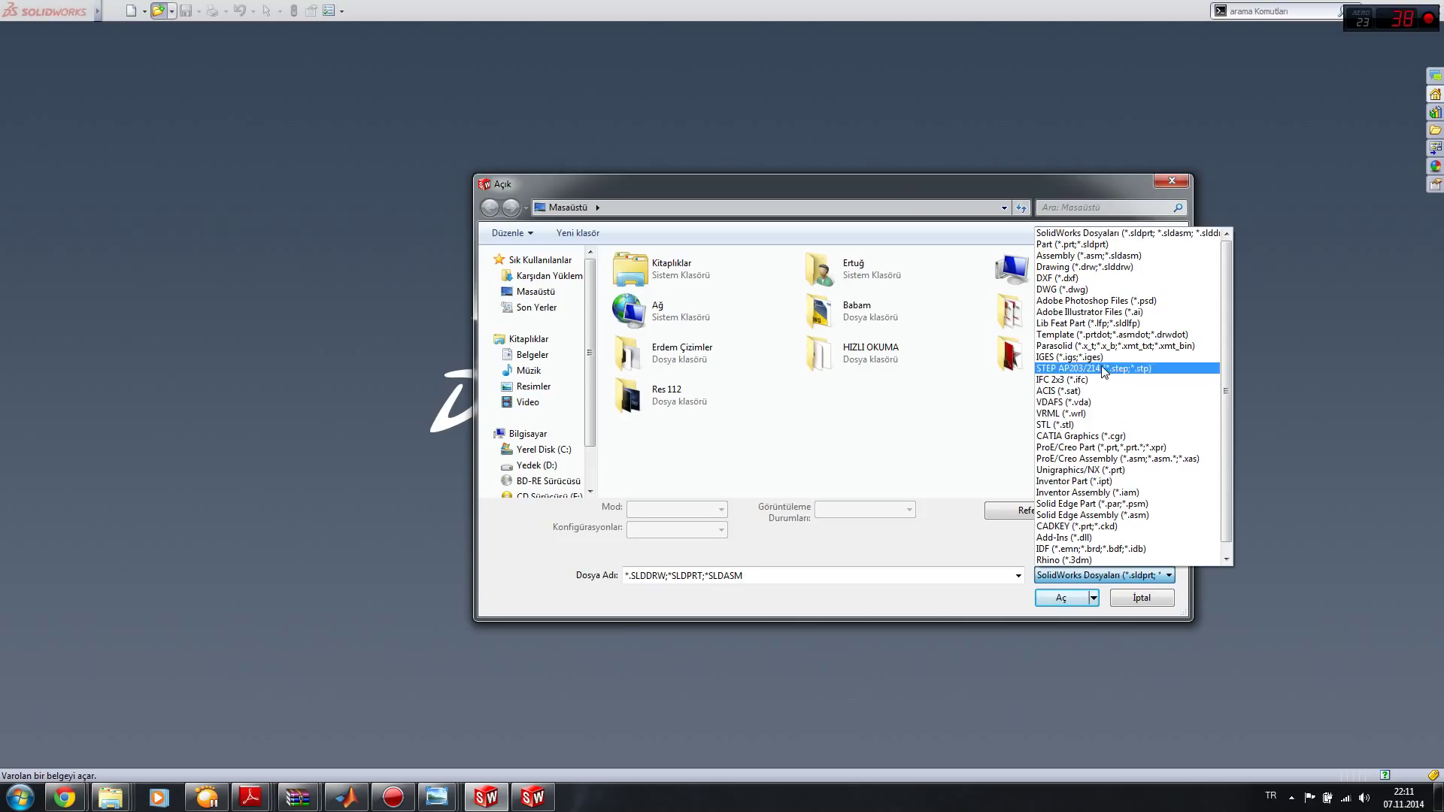
click(1060, 357)
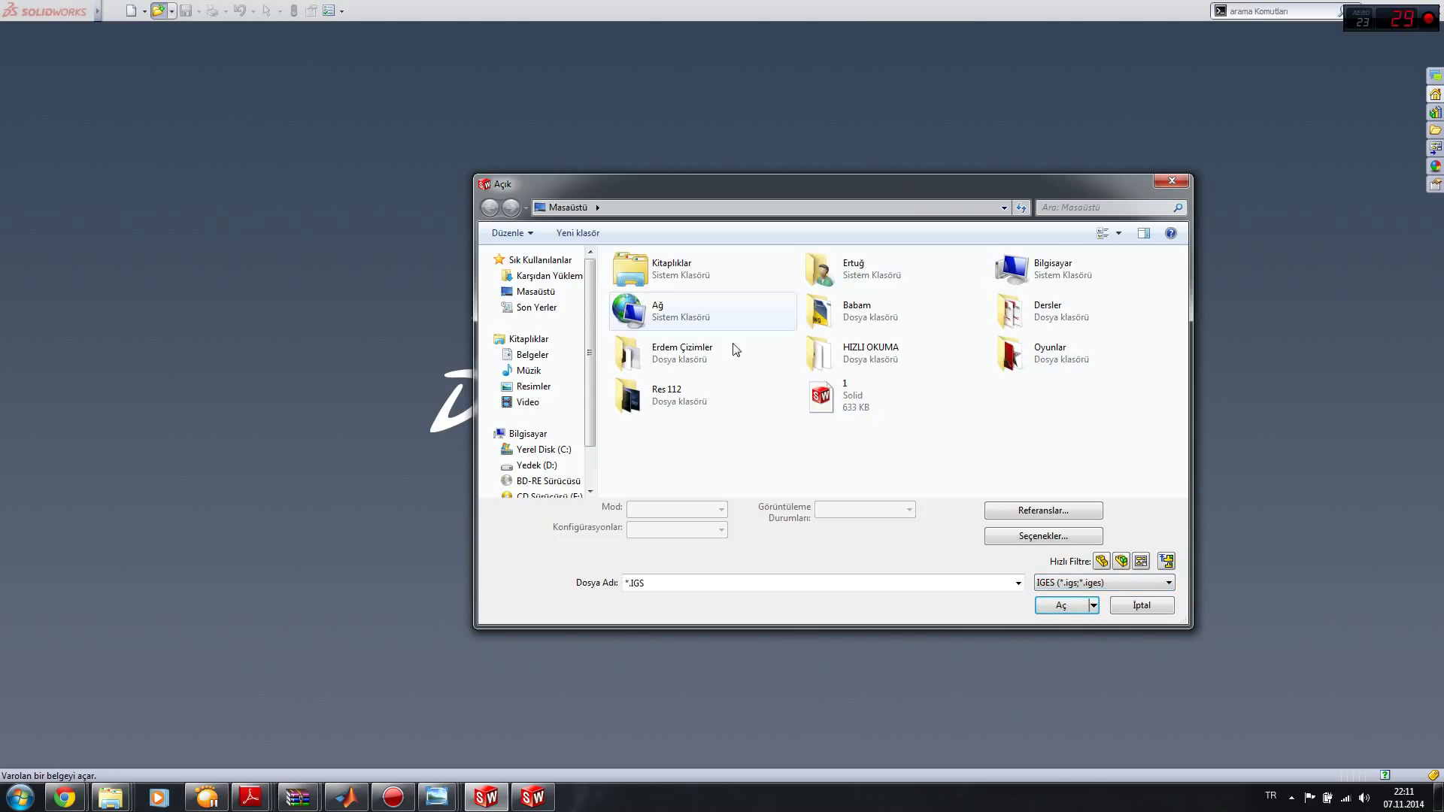
click(892, 401)
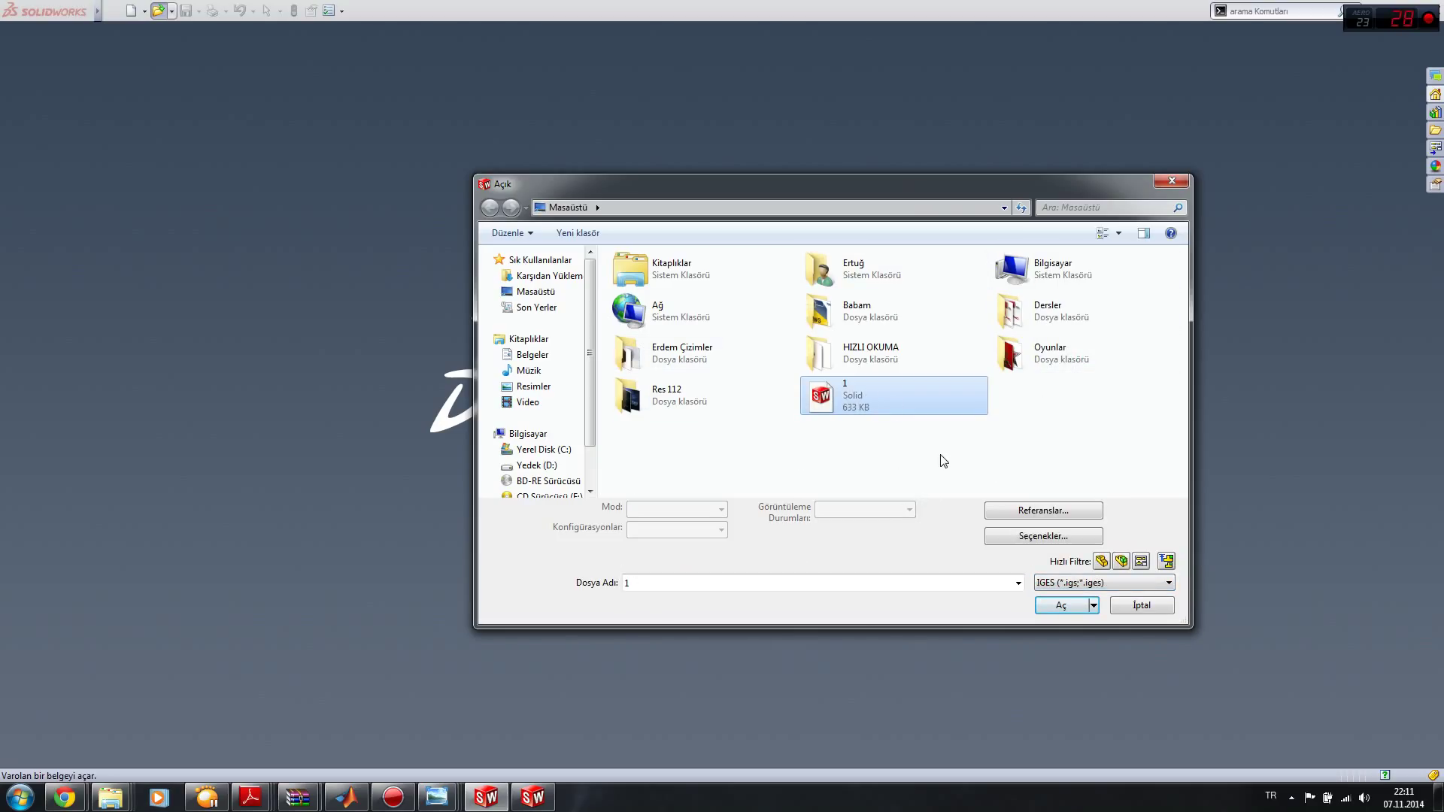
click(1072, 584)
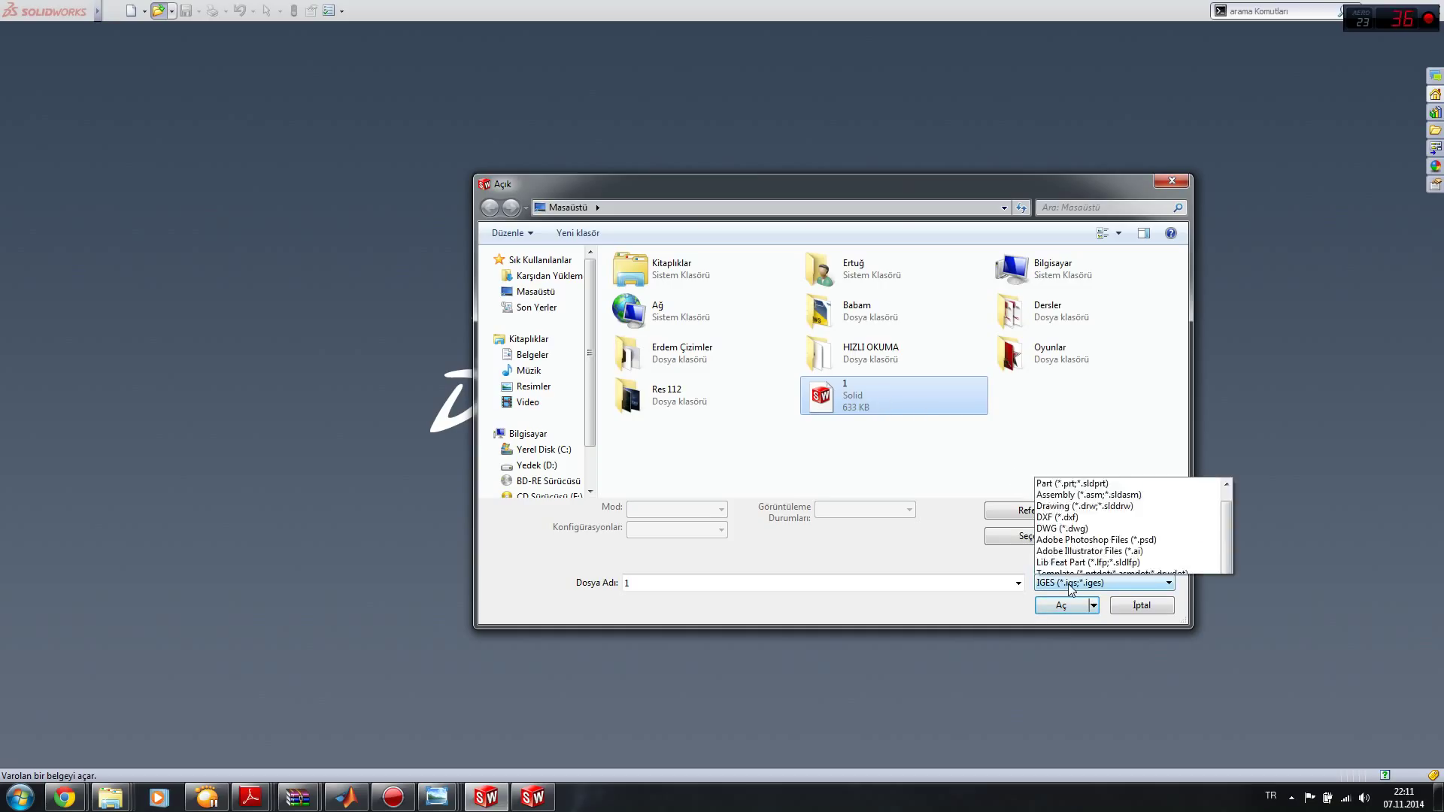
click(1077, 568)
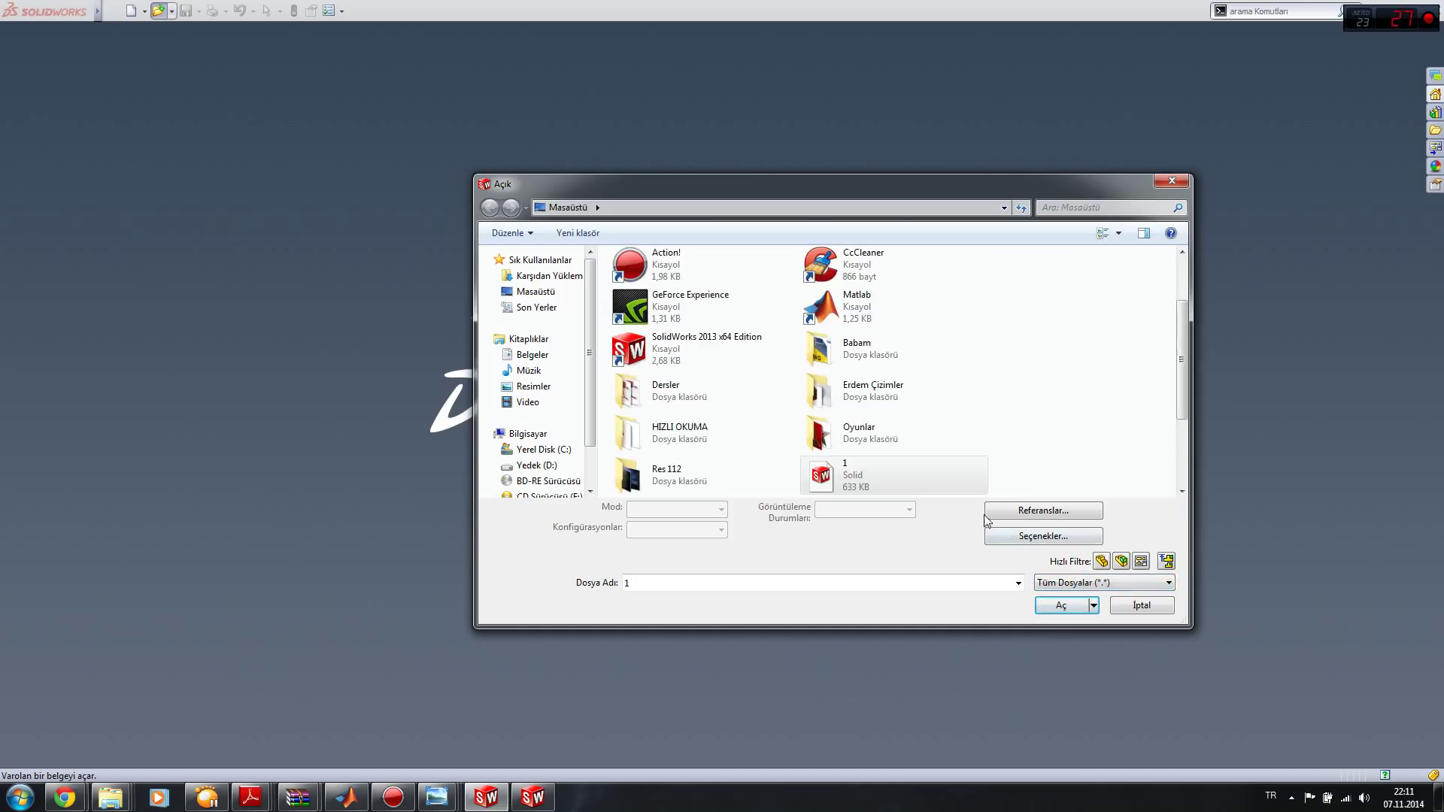
double_click(850, 471)
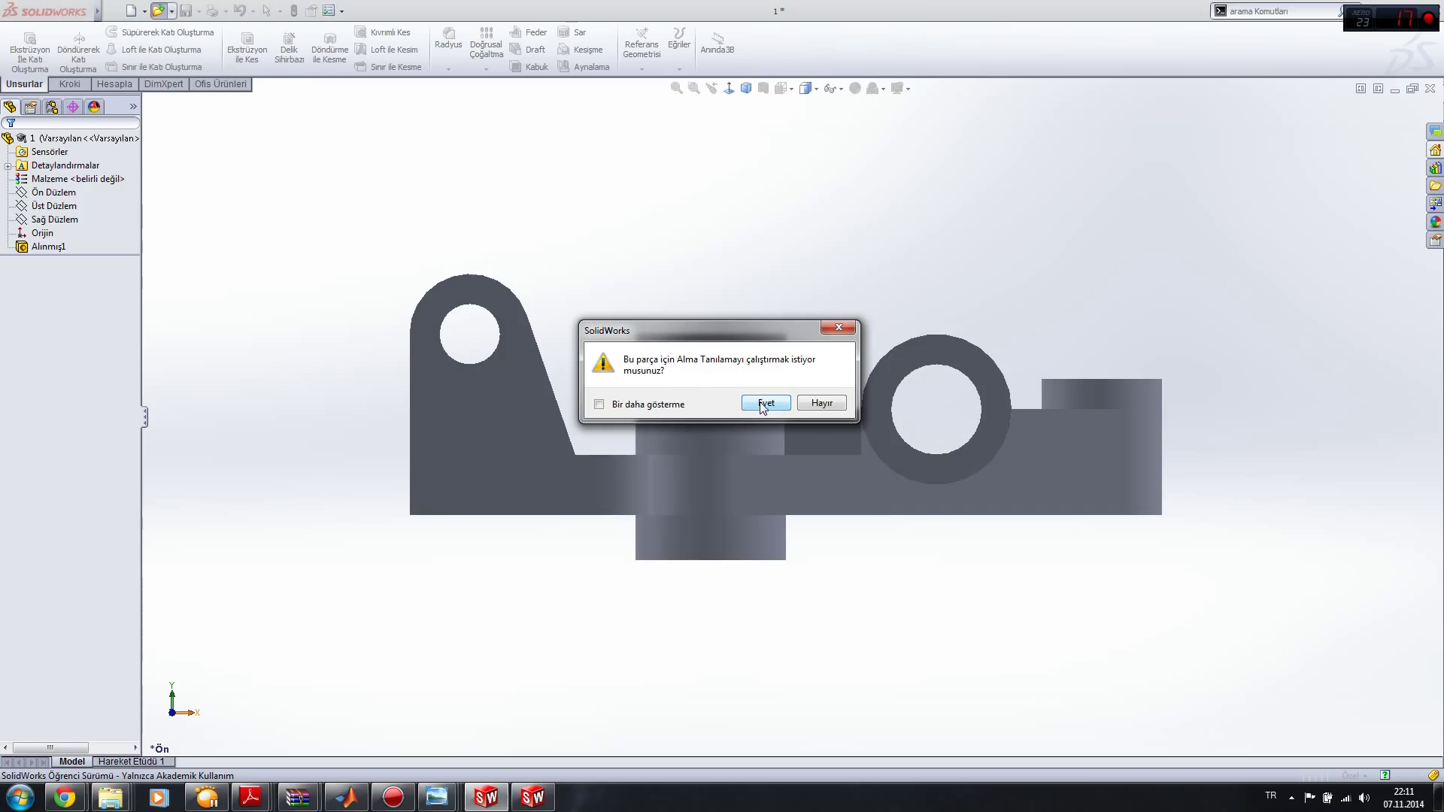
Step: Run Import Diagnostics, heal all faulty faces and accept the healed geometry
click(760, 405)
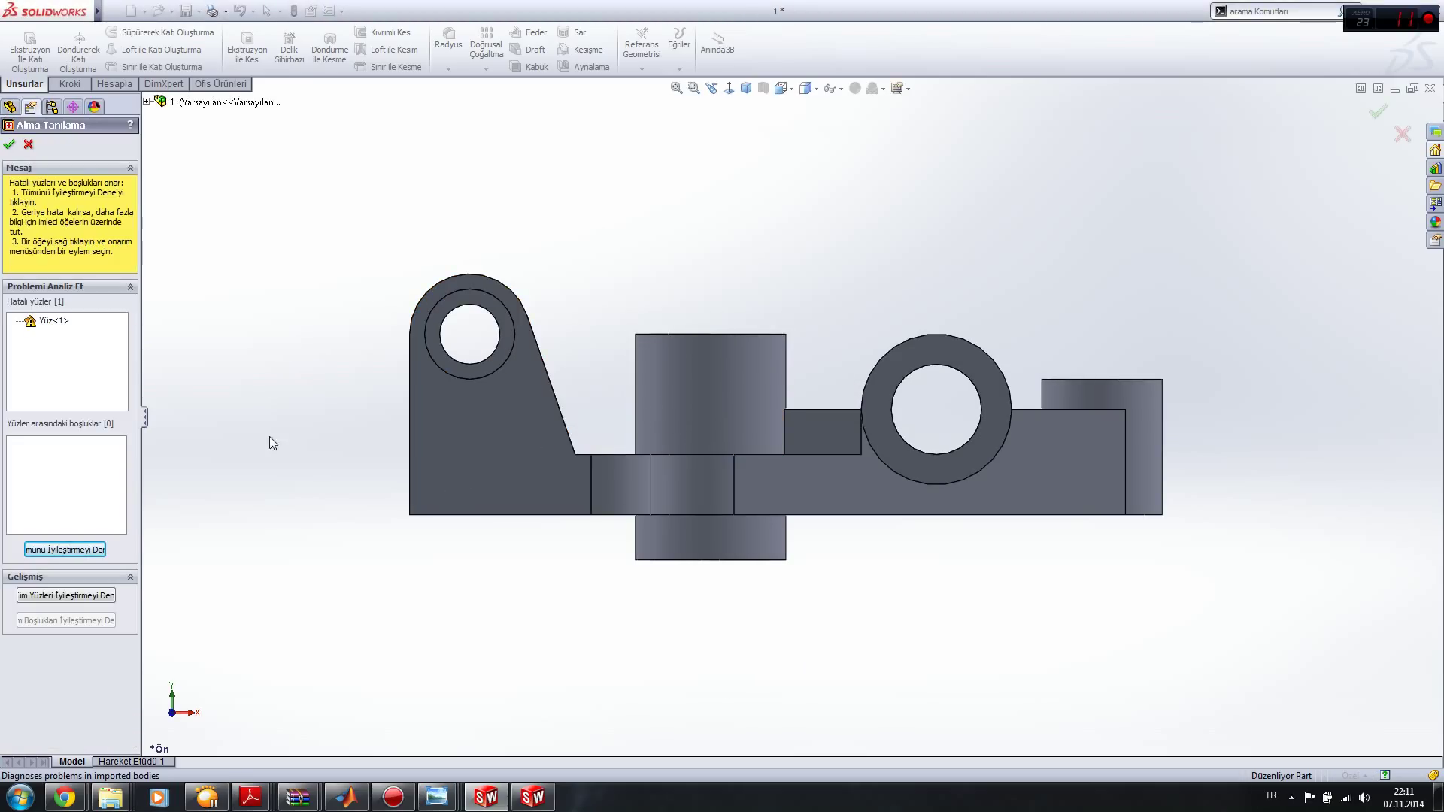
click(62, 550)
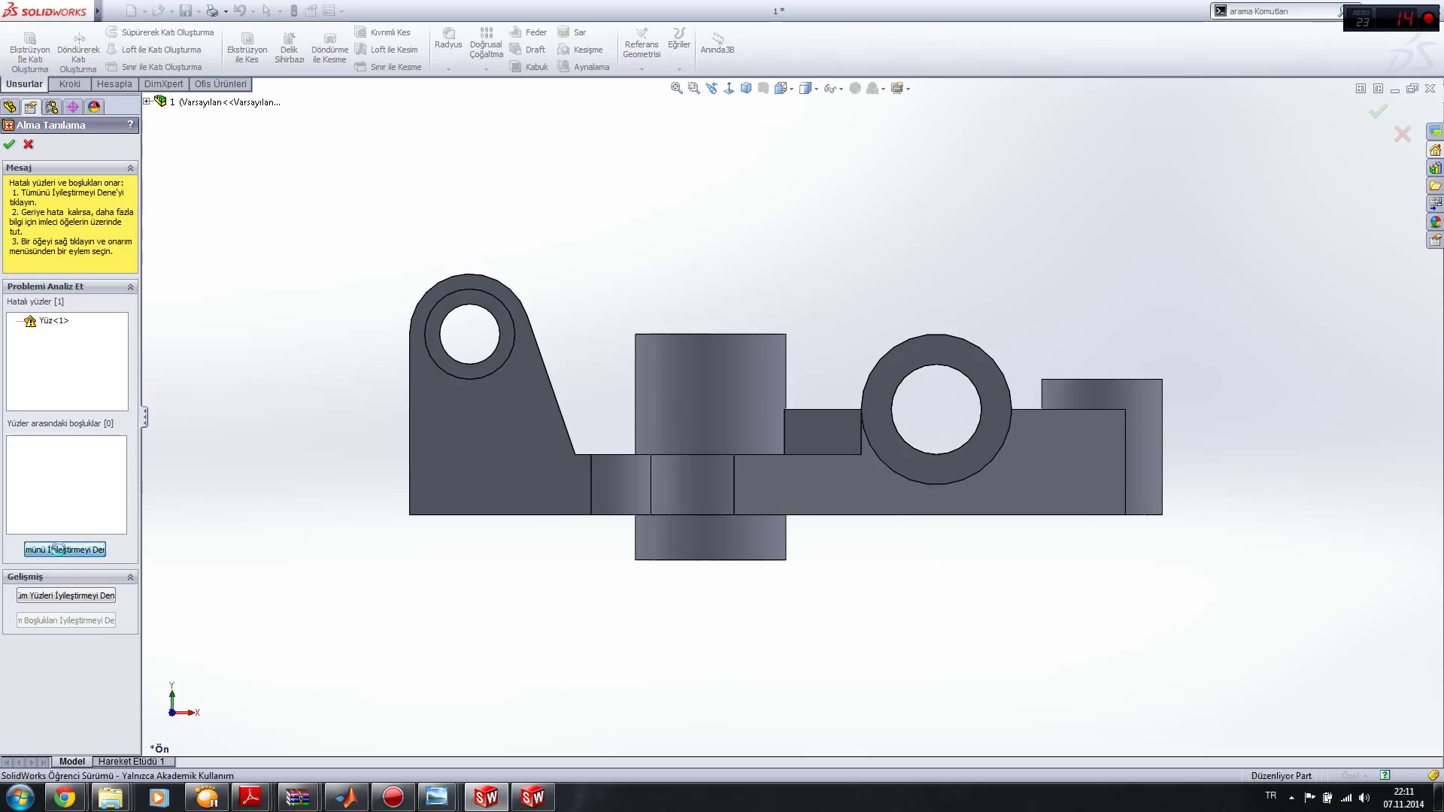
click(9, 145)
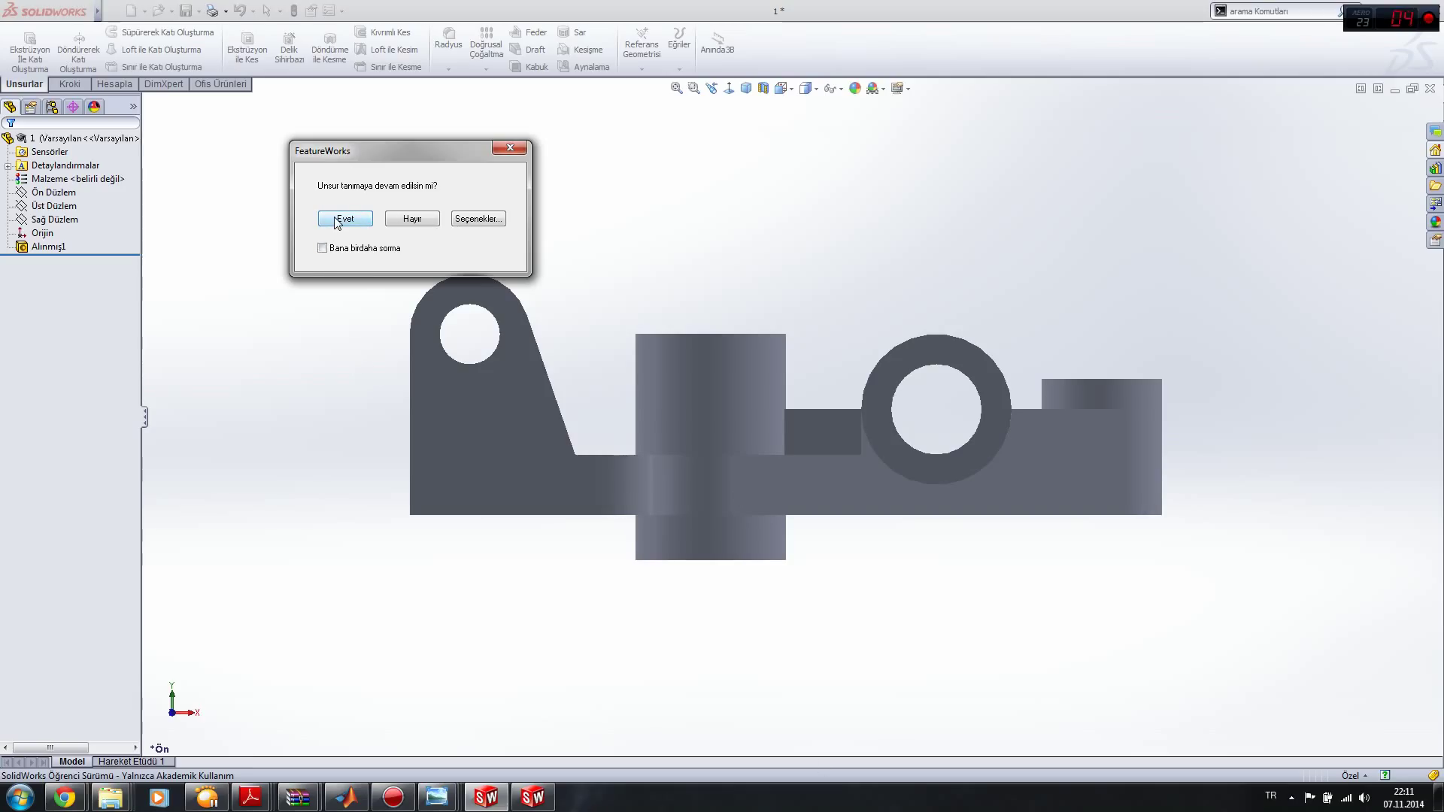
Step: Reposition the FeatureWorks recognition prompt around the model
drag(349, 153, 576, 266)
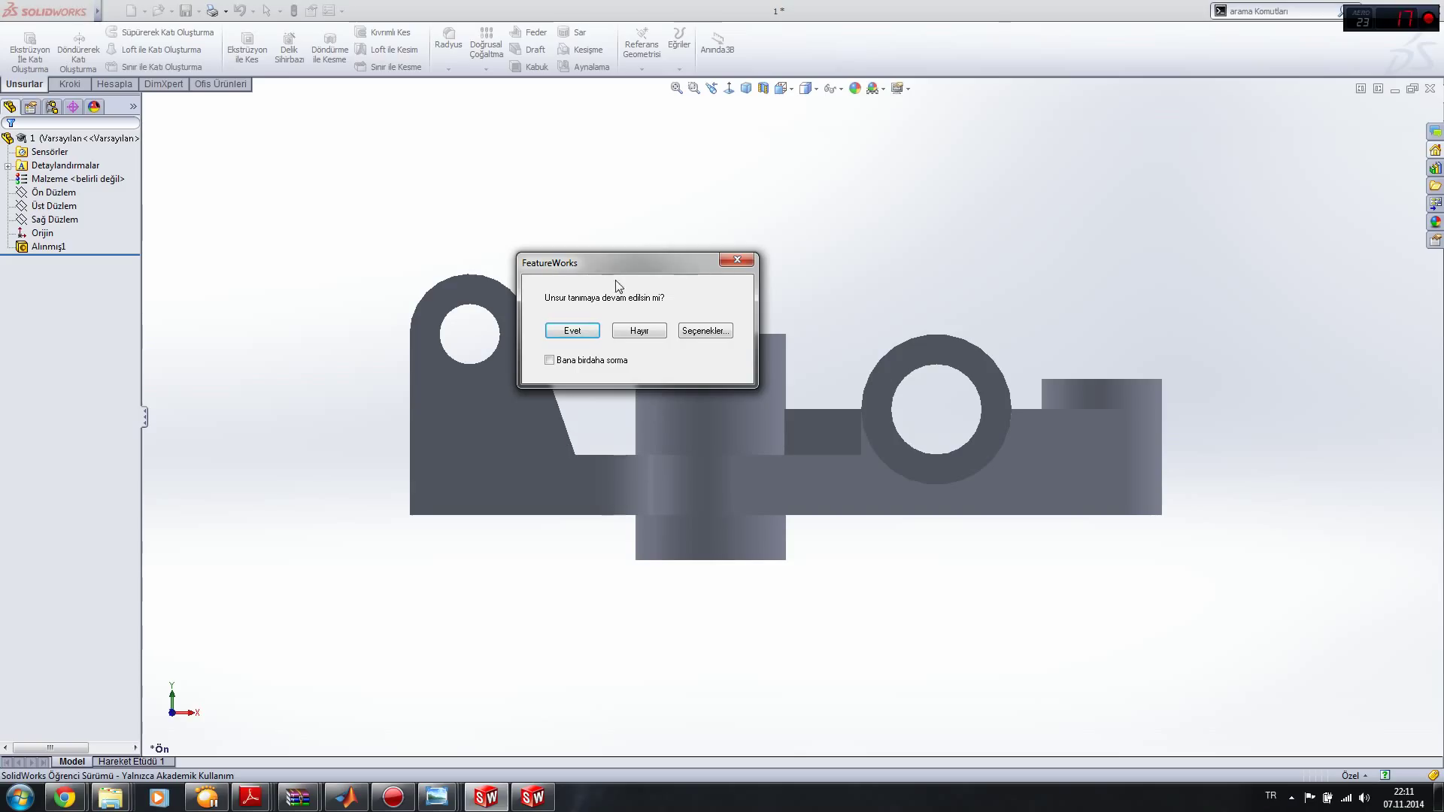
drag(606, 262, 246, 196)
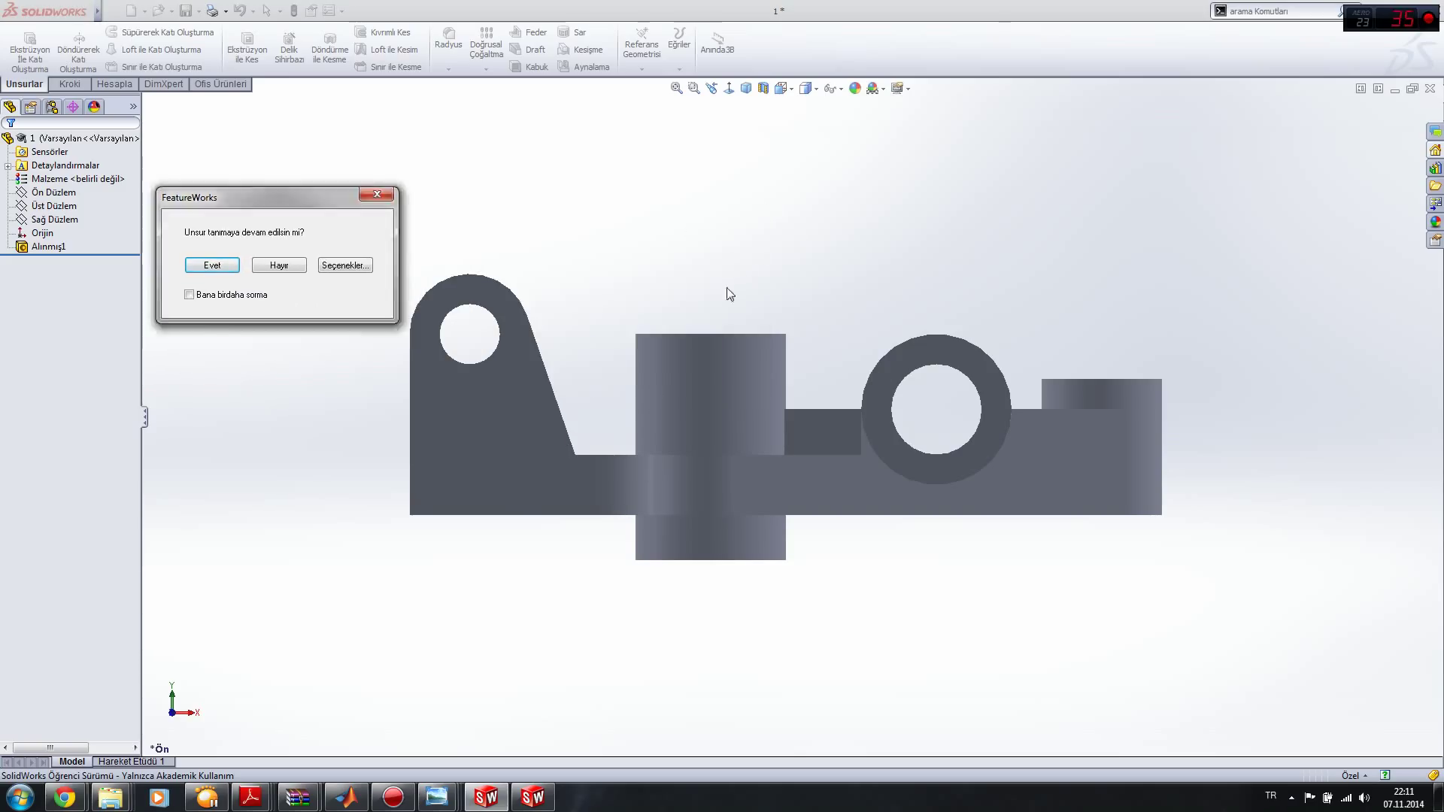
drag(336, 214, 829, 327)
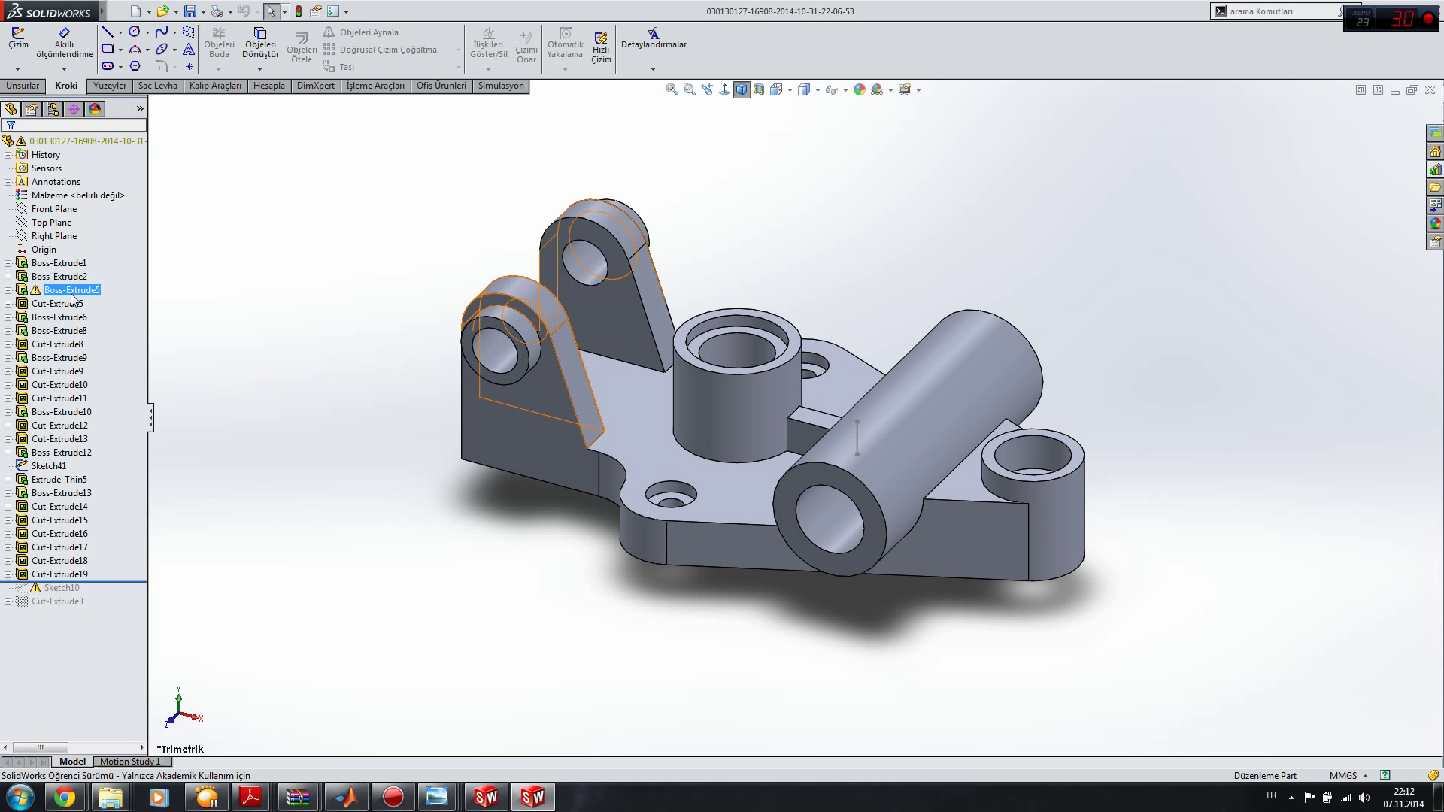
click(41, 277)
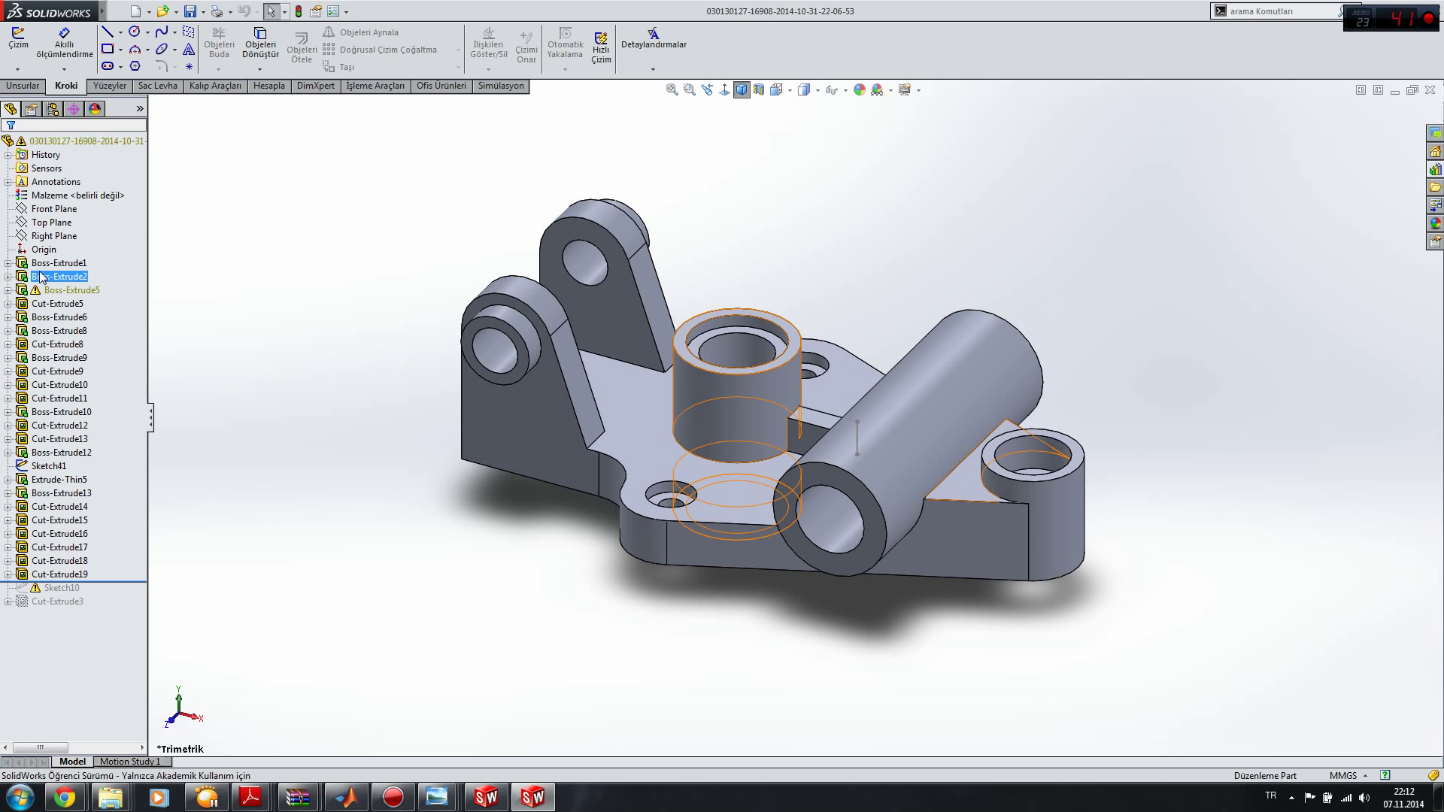
key(Escape)
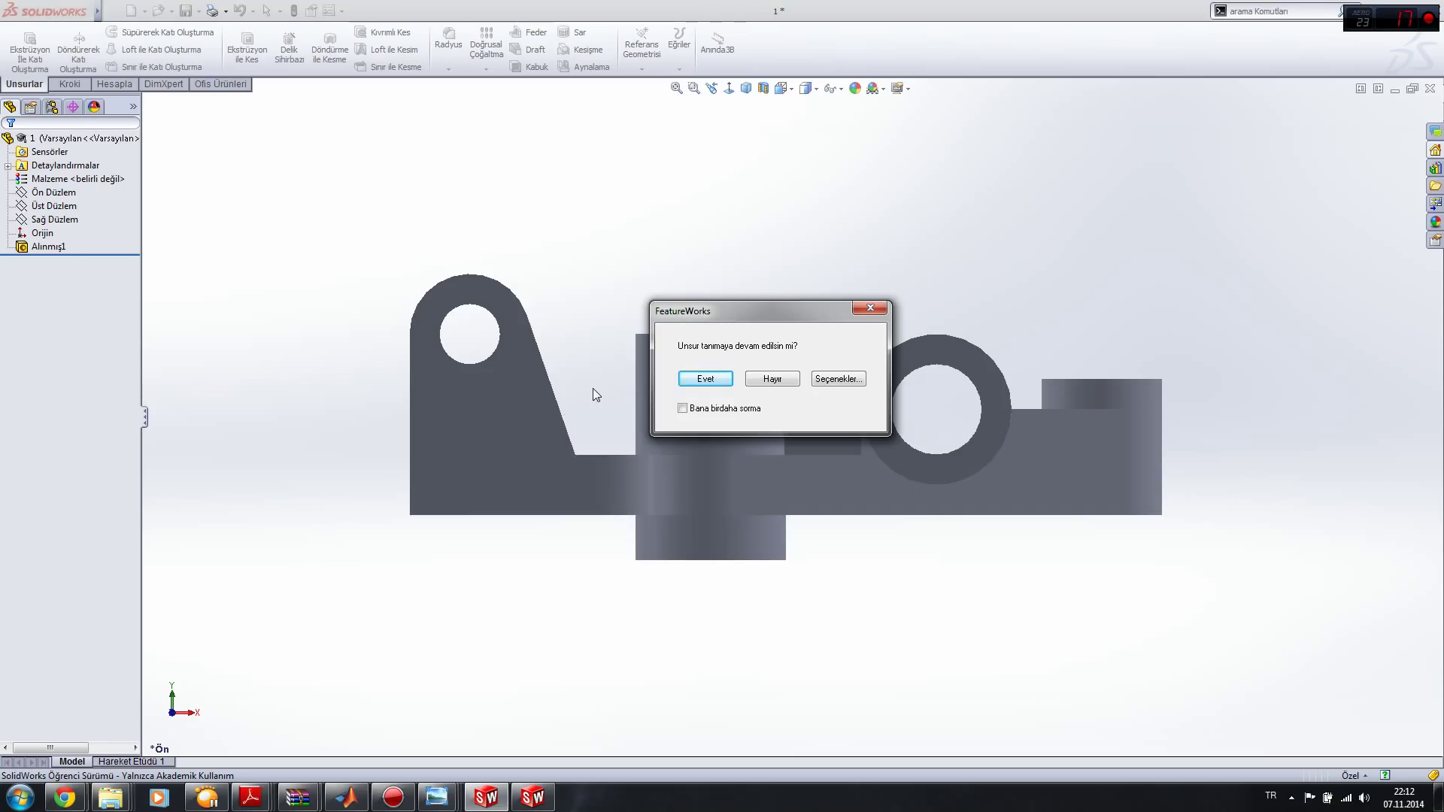
Step: Run FeatureWorks automatic recognition with standard features on the imported part
click(696, 385)
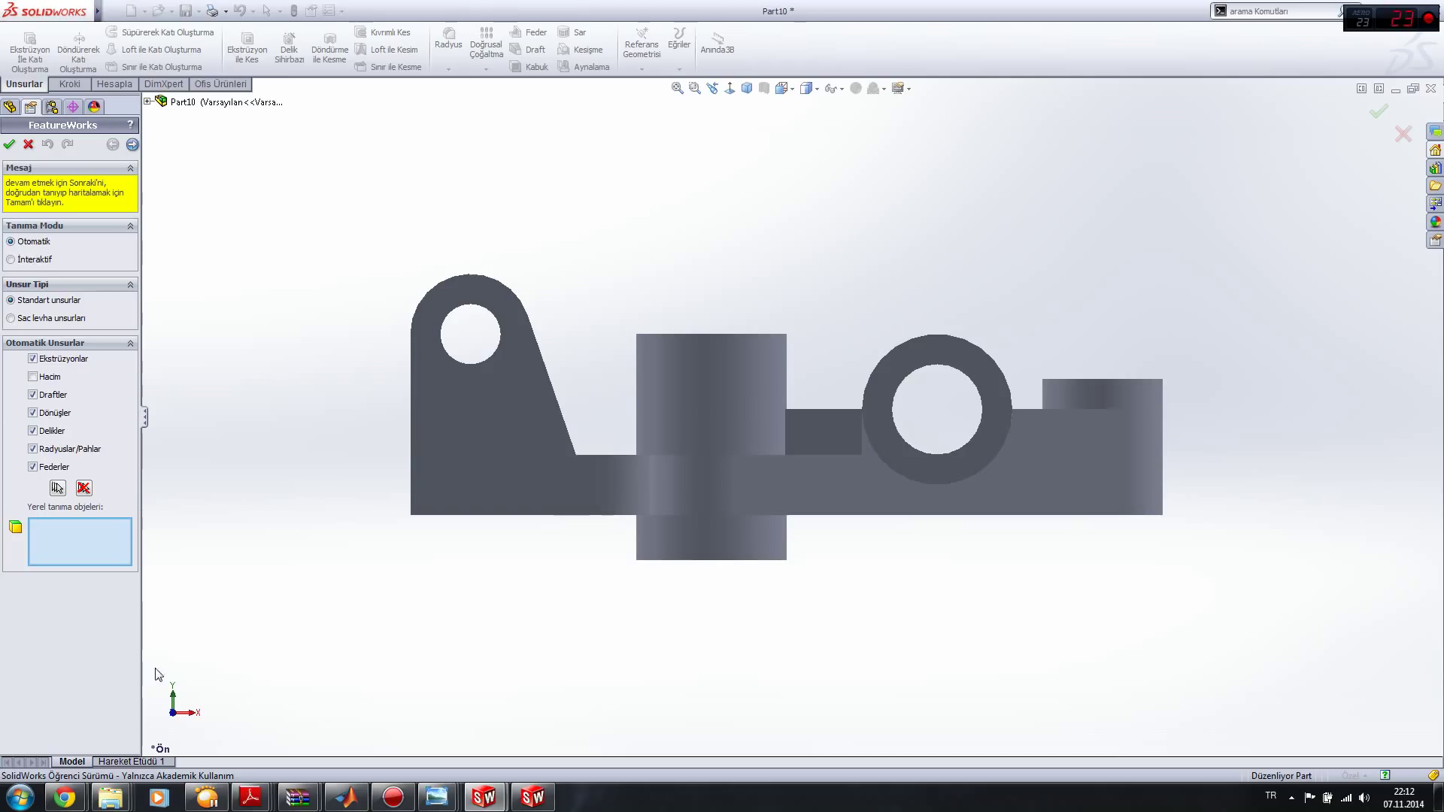
click(9, 143)
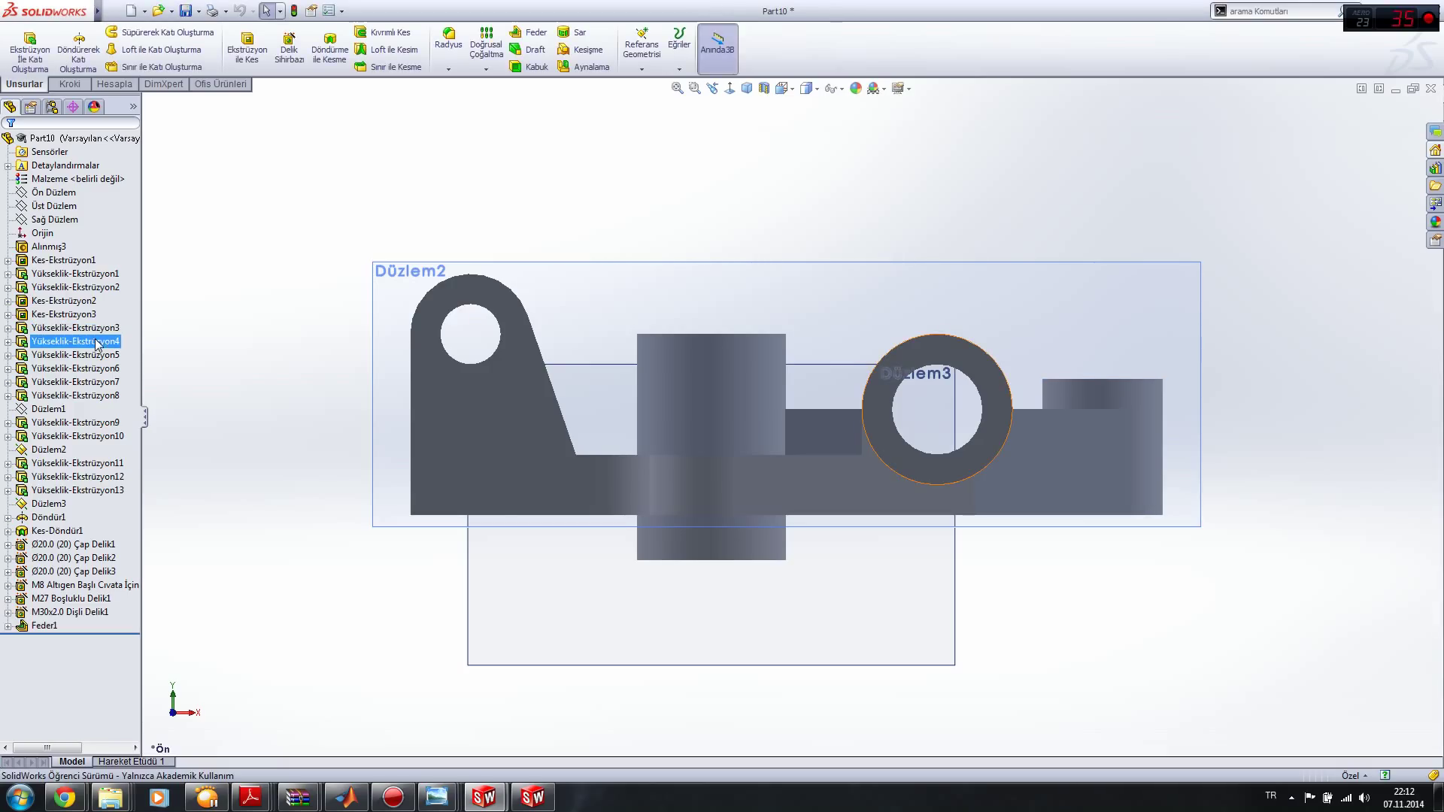
Step: Show the model in trimetric view, shaded with edges, with reference planes hidden
key(Down)
key(Down)
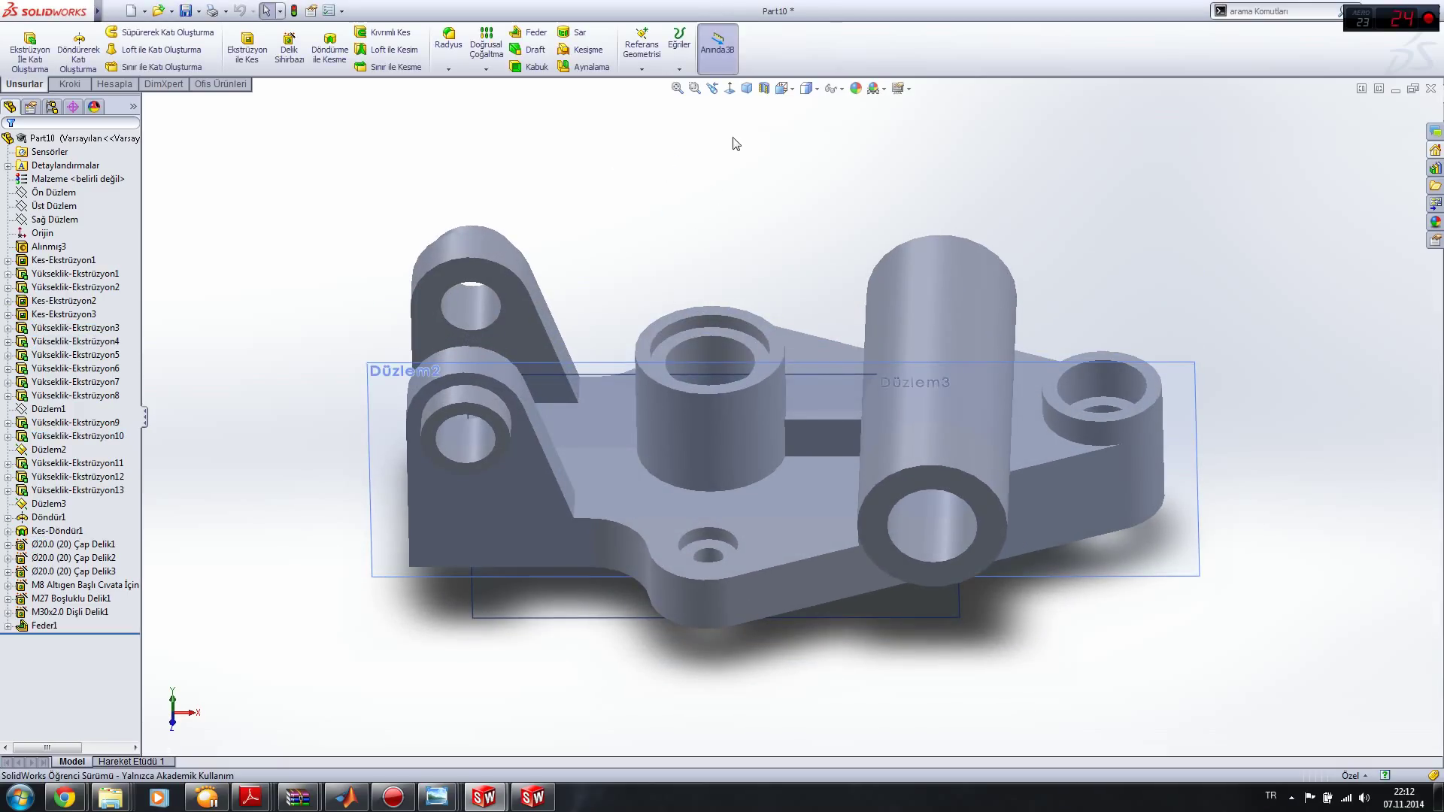
click(746, 88)
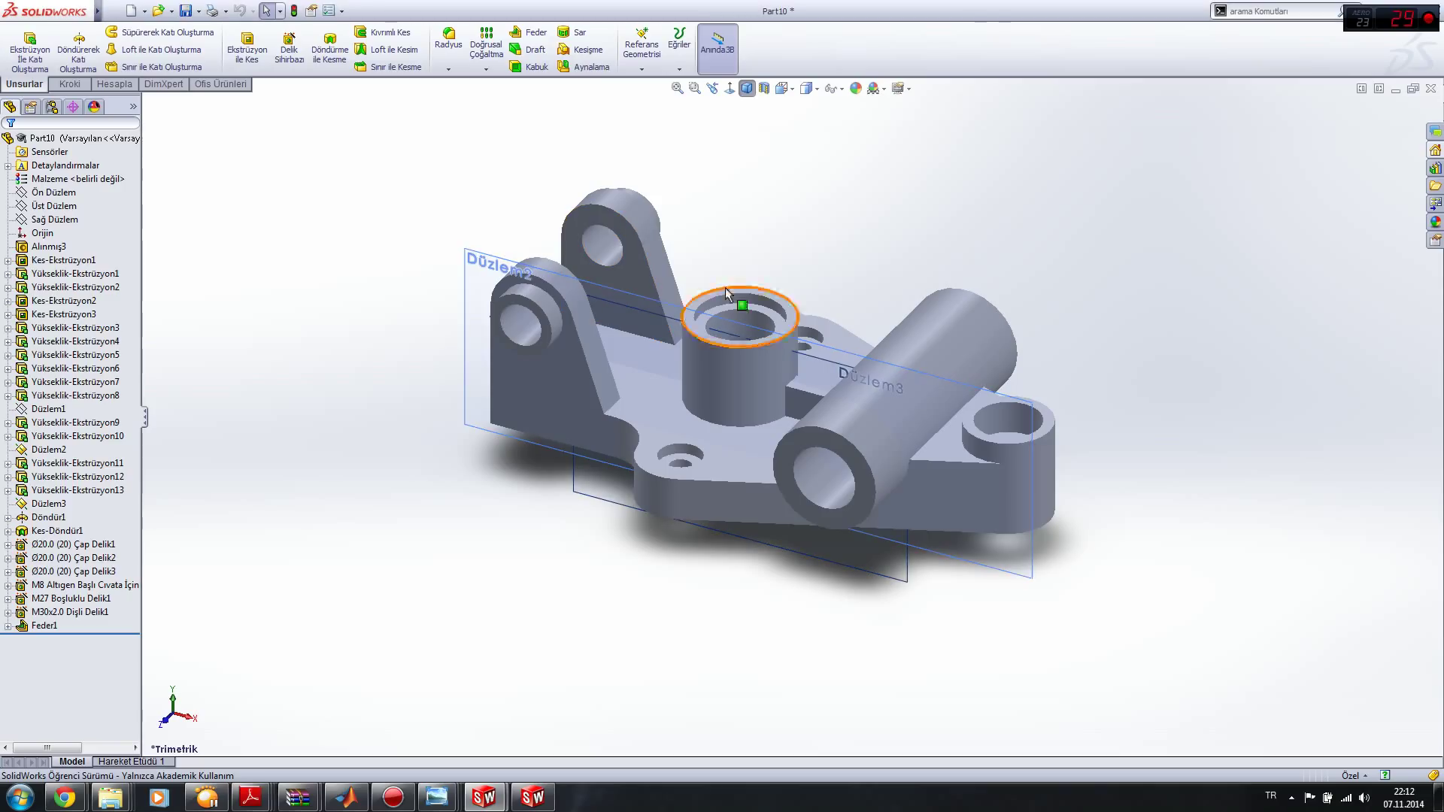
click(833, 88)
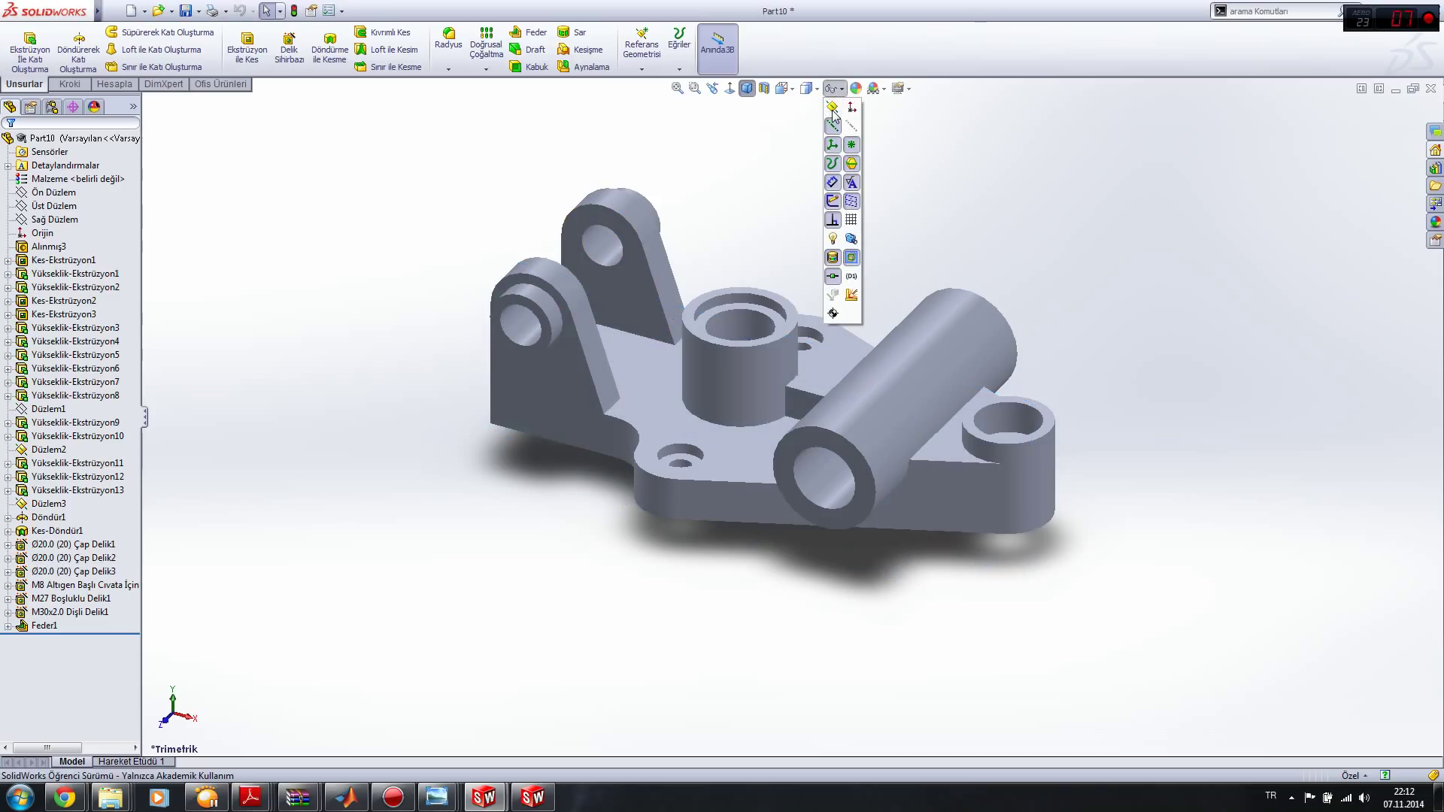
click(806, 88)
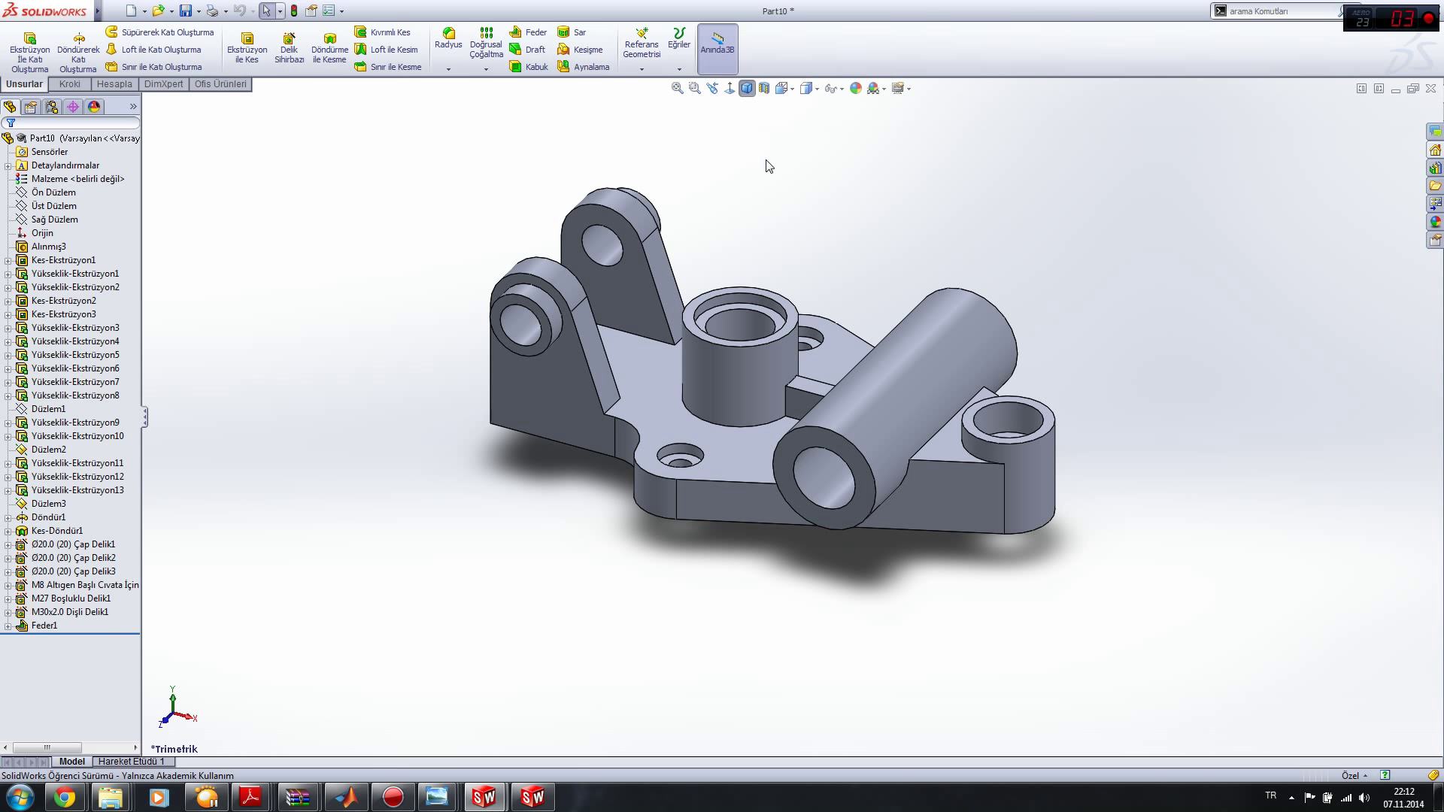
Step: Compare Part10 with the original part, highlighting the Ø20, M8 and M30x2.0 hole features
click(533, 797)
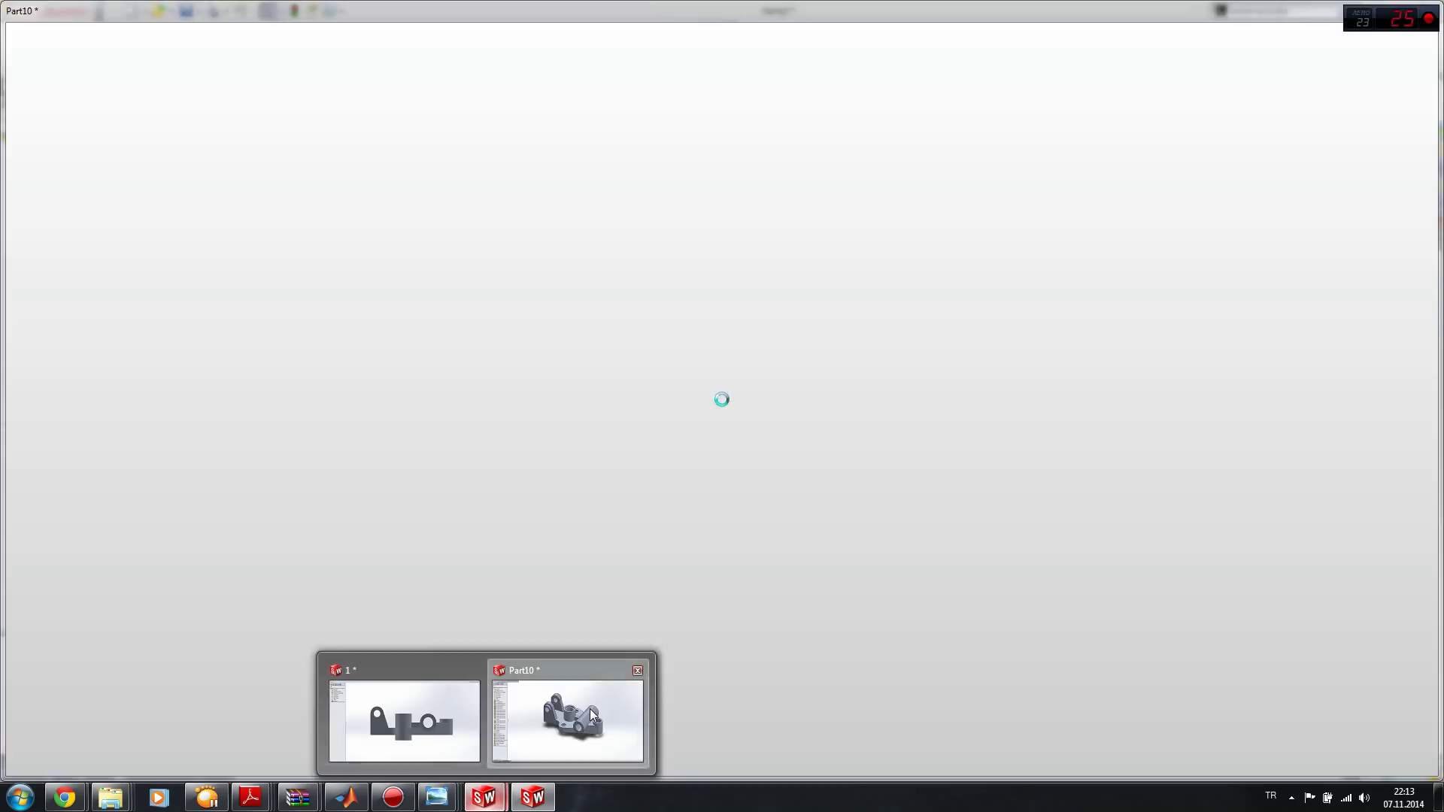
mouse_move(485, 798)
click(590, 708)
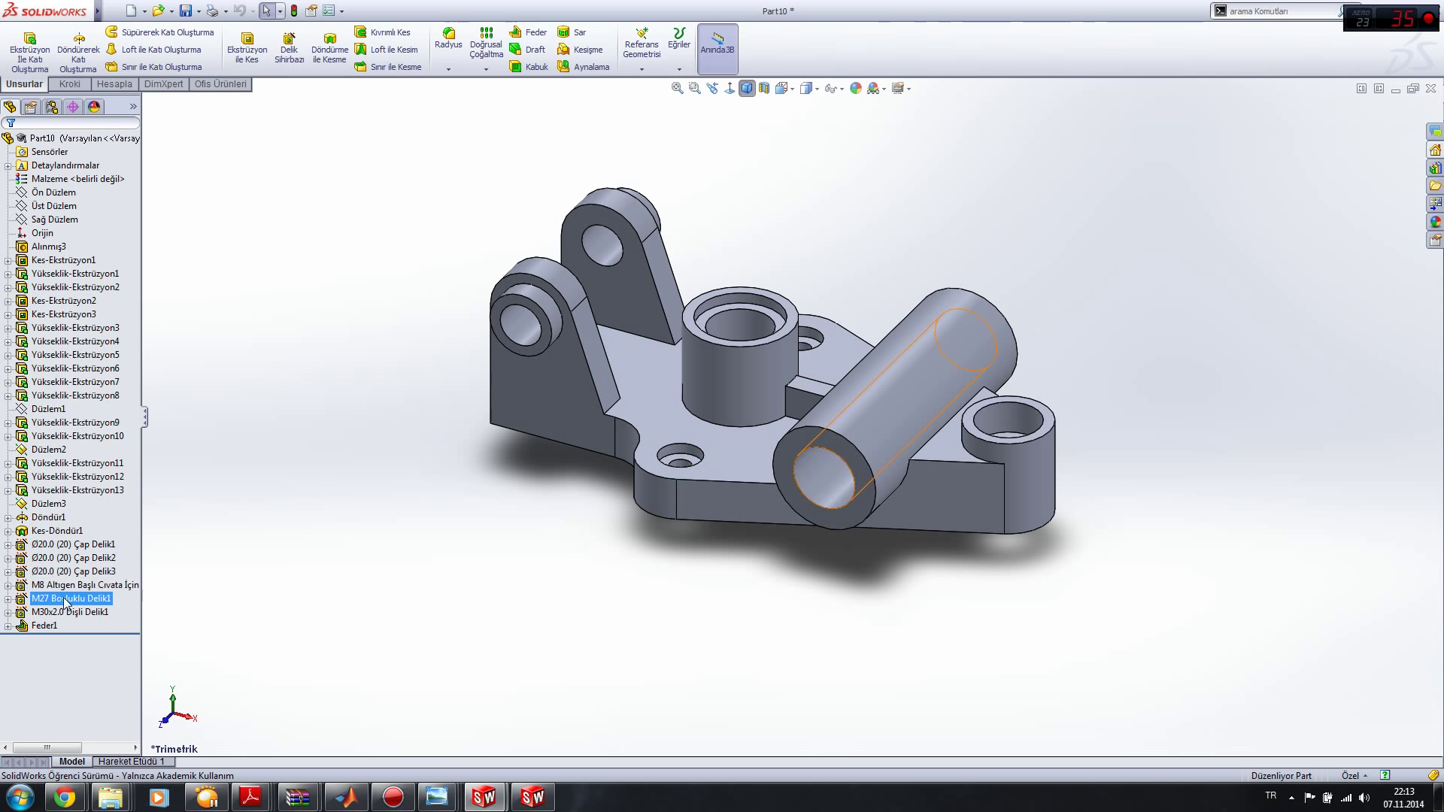
click(532, 797)
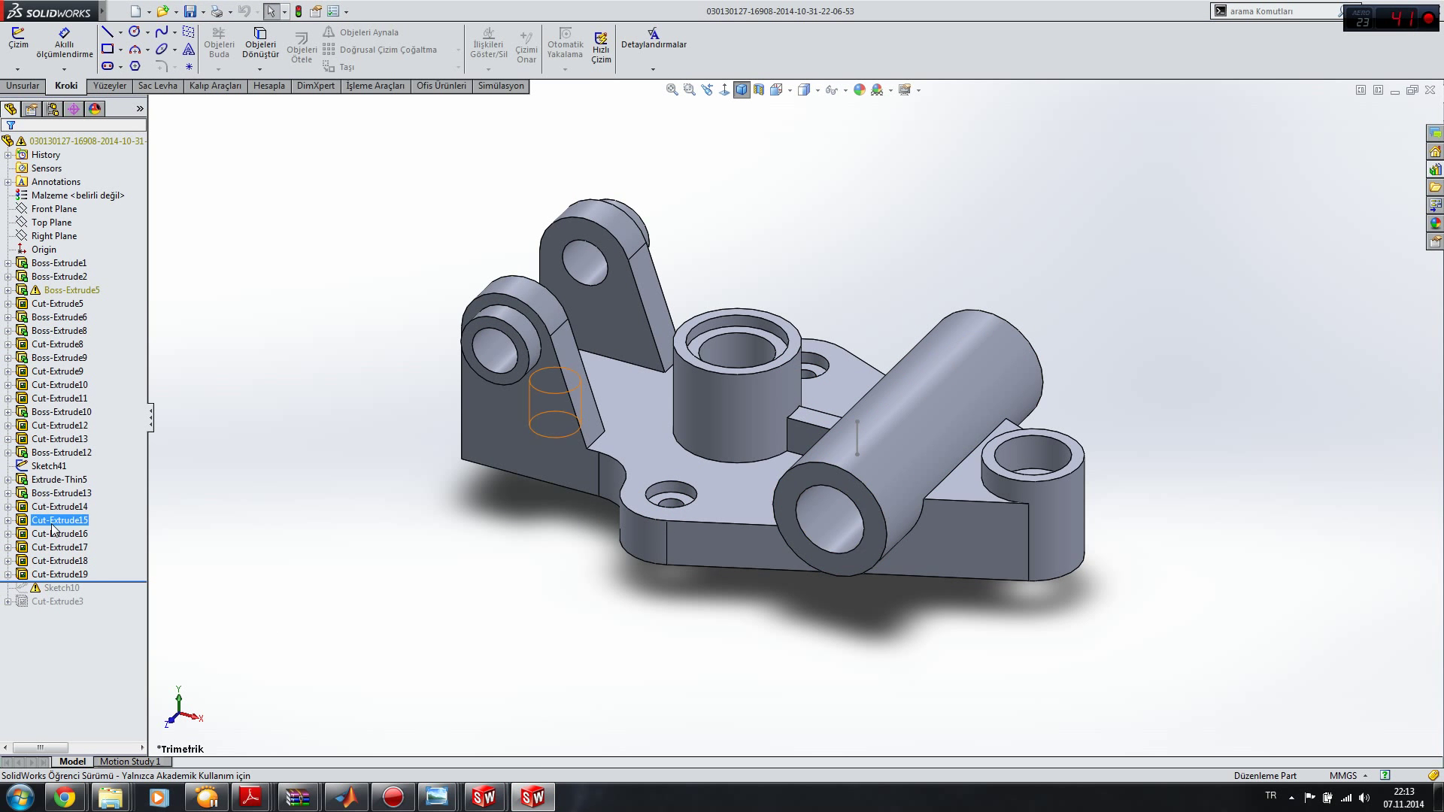
click(532, 734)
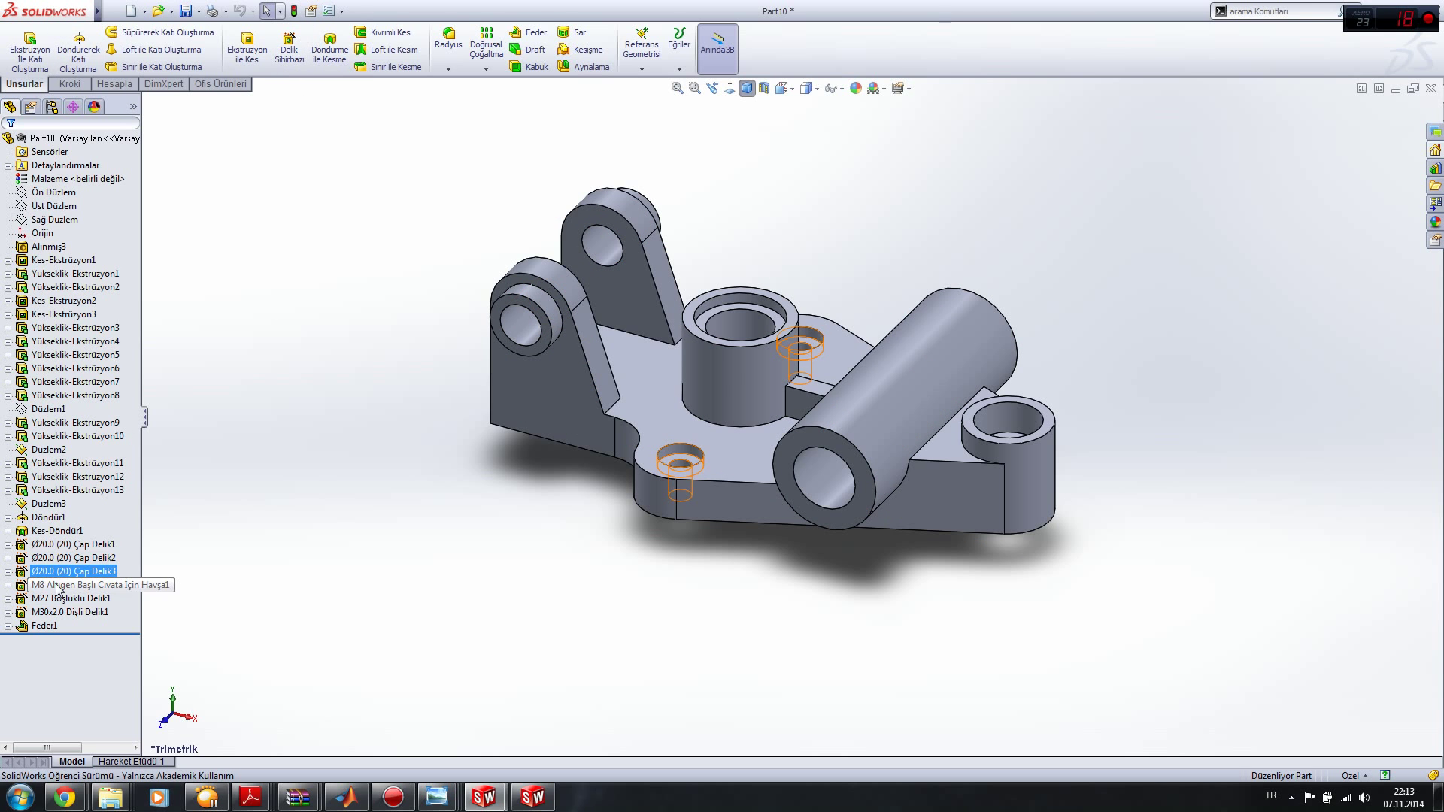
click(64, 545)
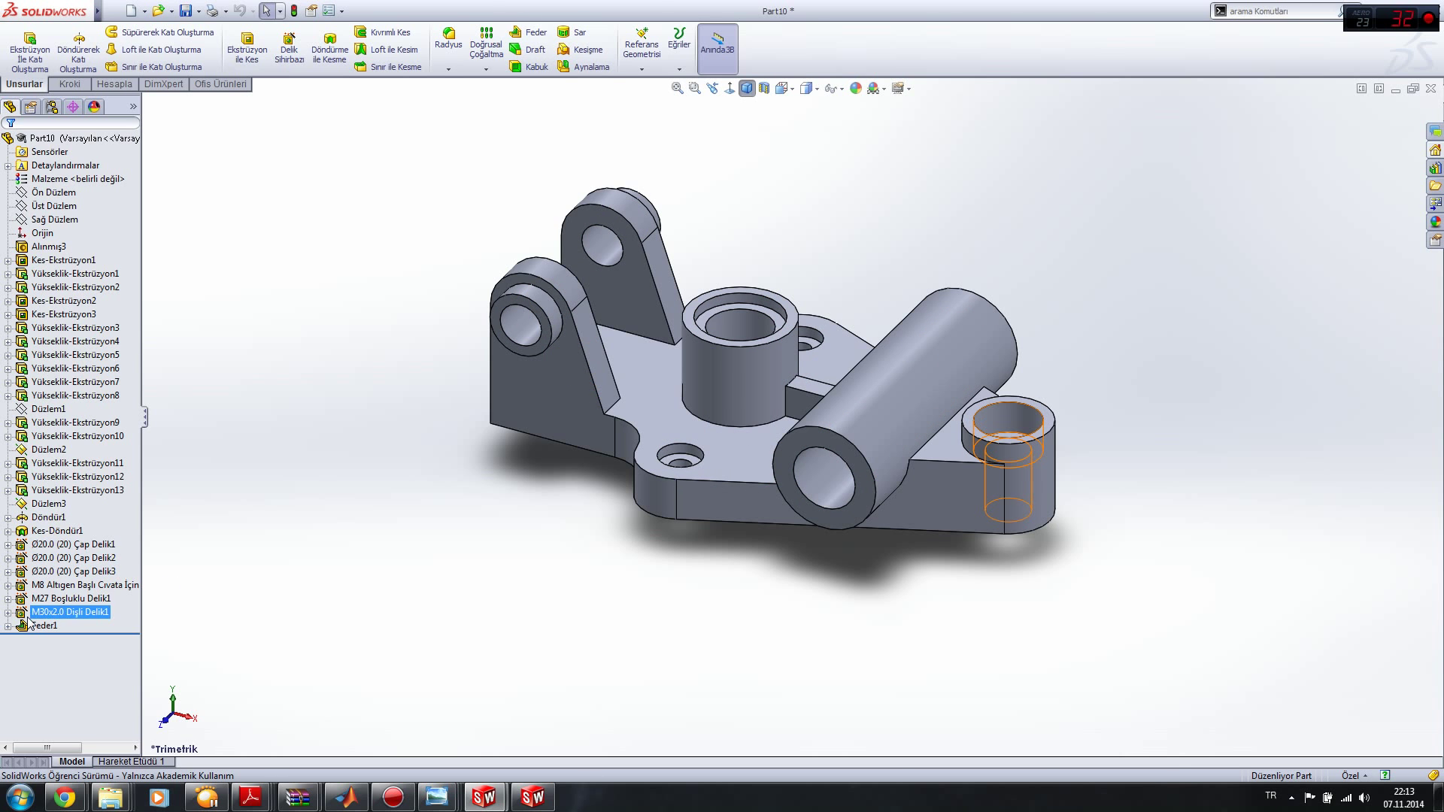
click(55, 586)
click(56, 613)
click(406, 662)
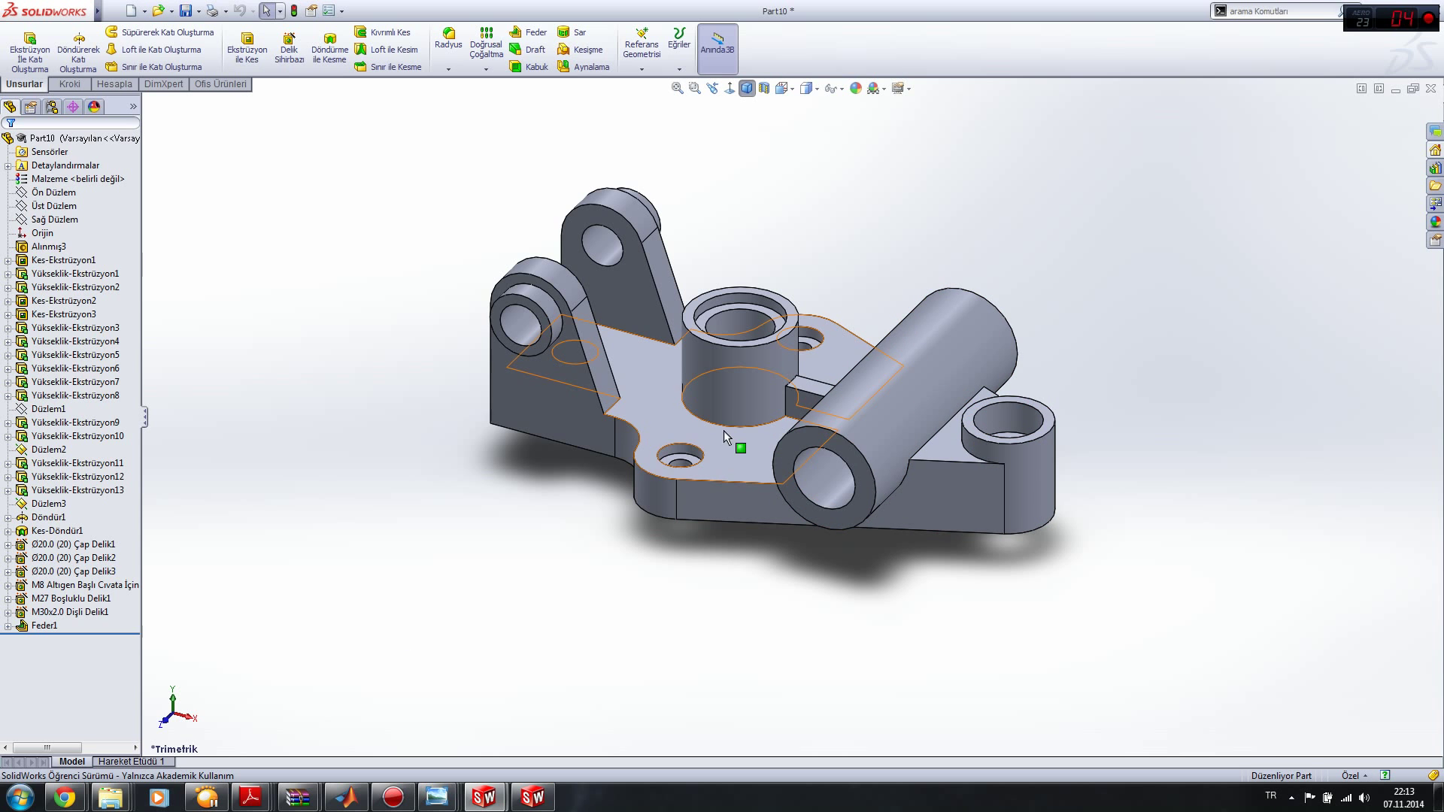
click(545, 795)
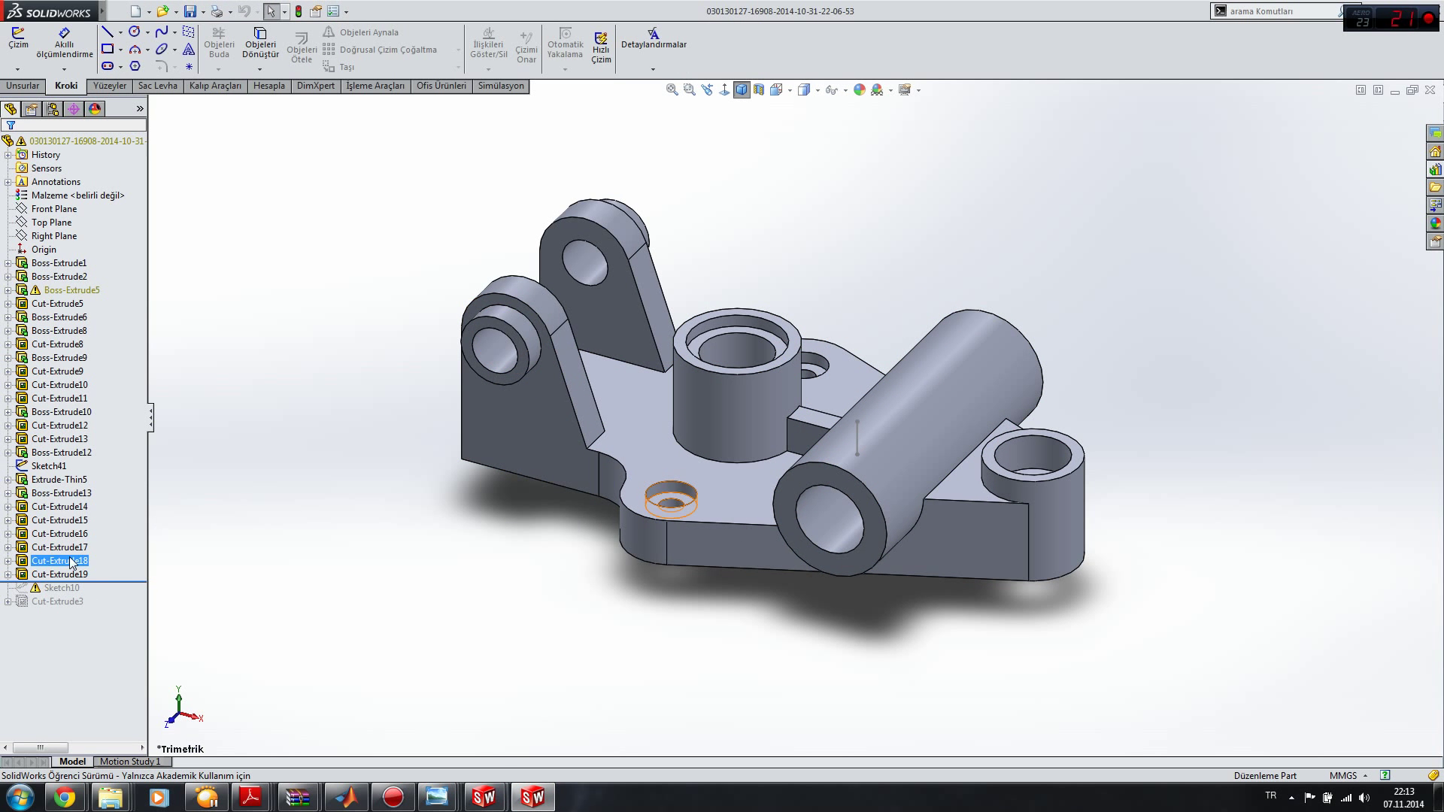
click(538, 799)
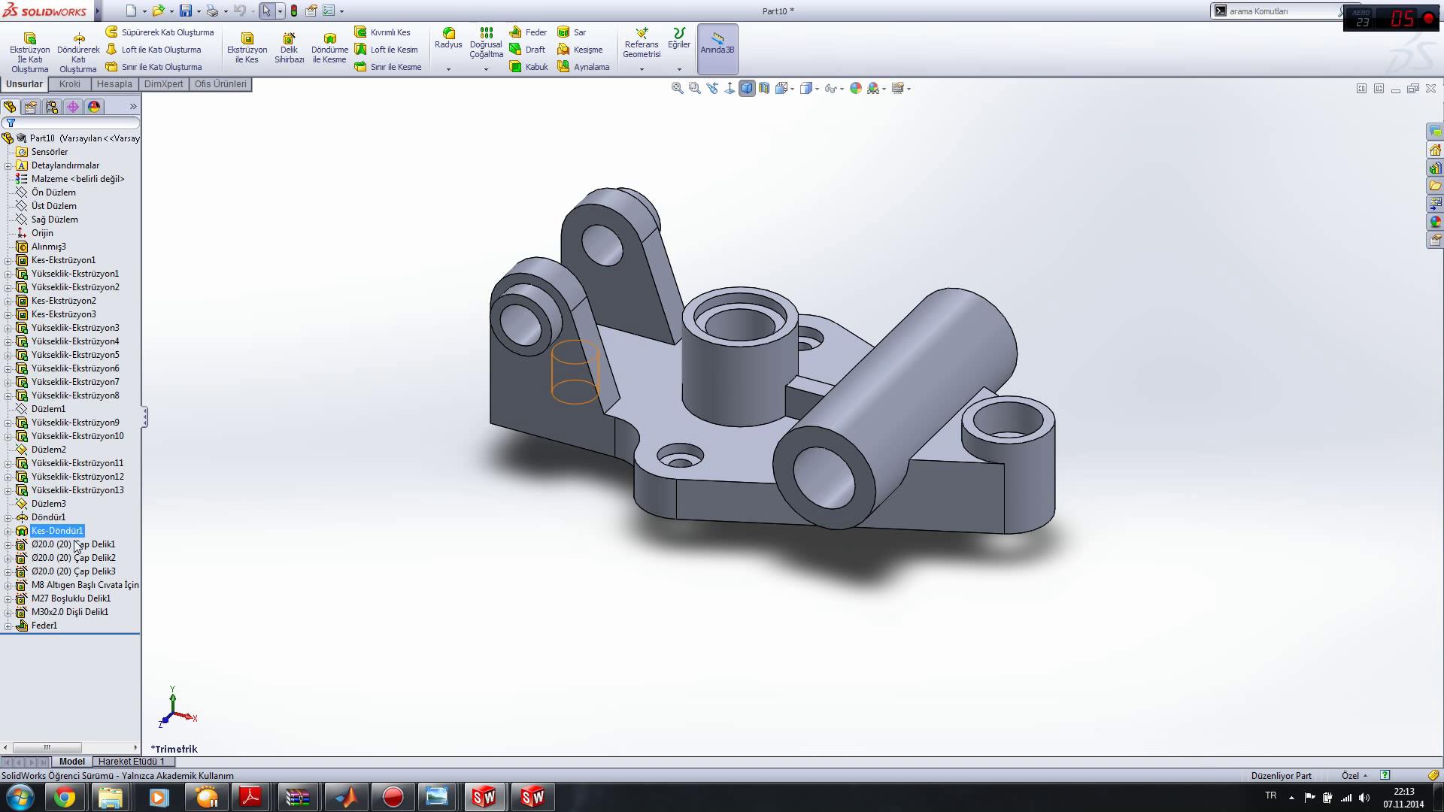
Step: Check the M27 clearance hole, then select the left lug's hole and its extrusion
click(79, 598)
click(80, 645)
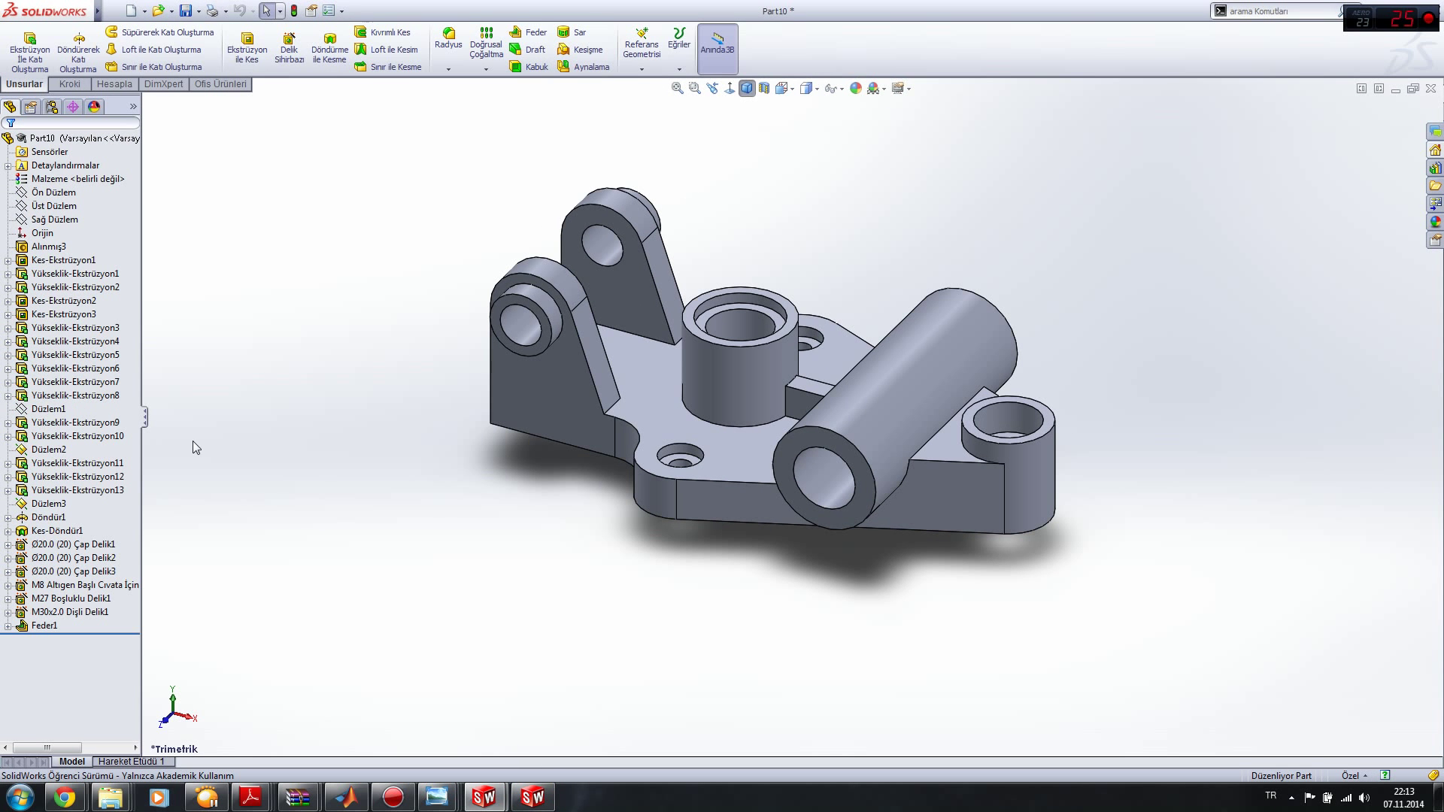
click(552, 307)
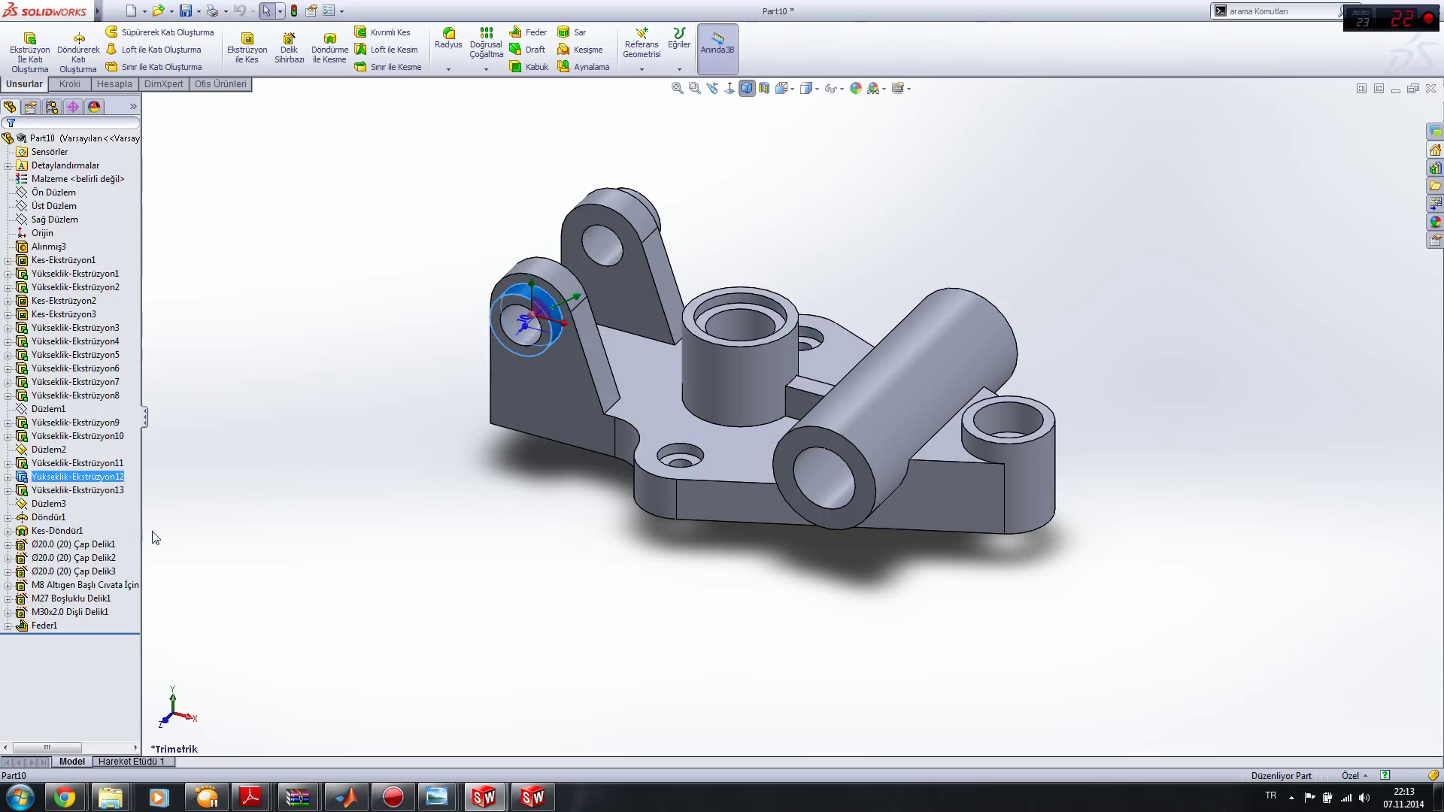
click(120, 477)
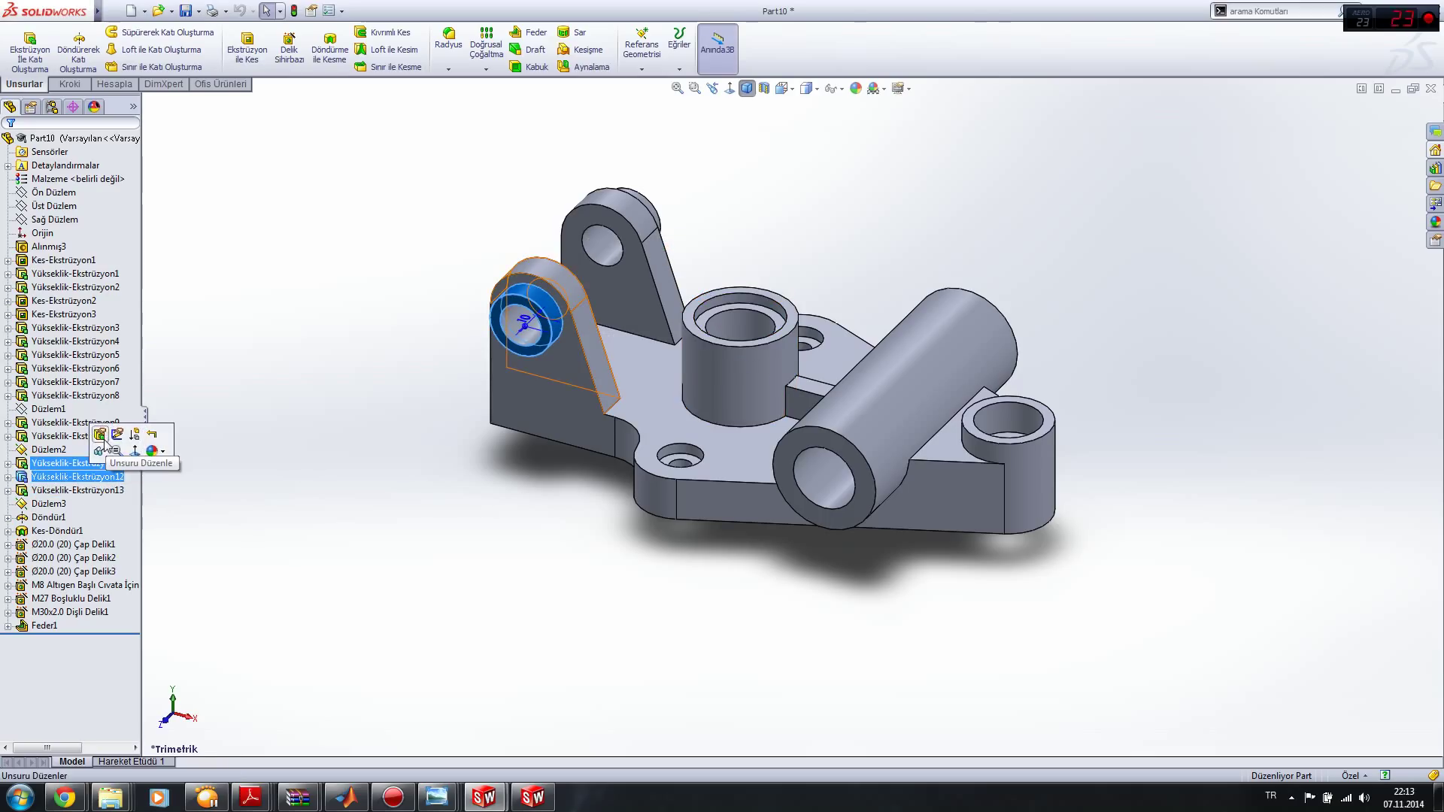
Step: Increase the Direction 1 depth of the left lug's Yükseklik-Ekstrüzyon12 boss
click(100, 436)
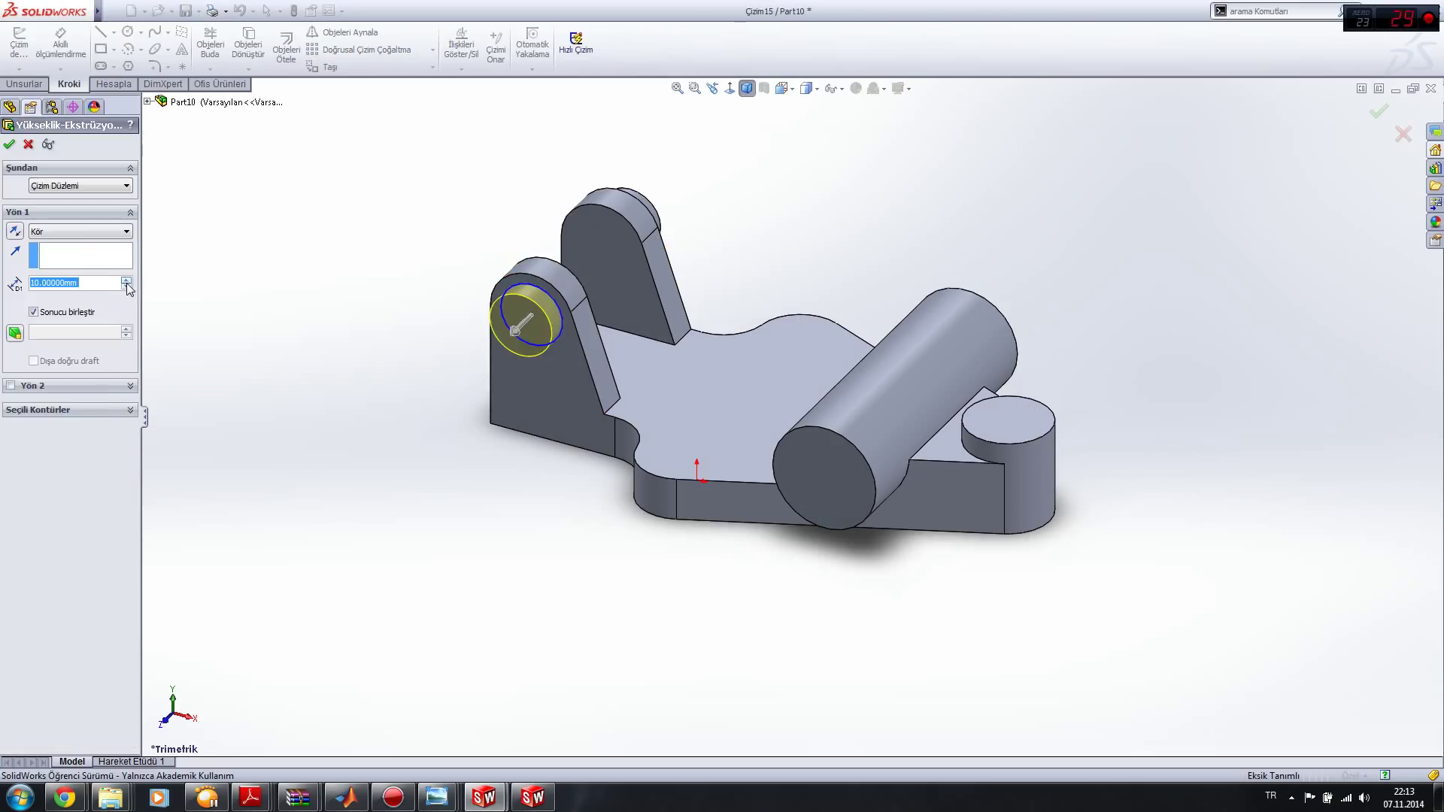
click(127, 285)
click(9, 144)
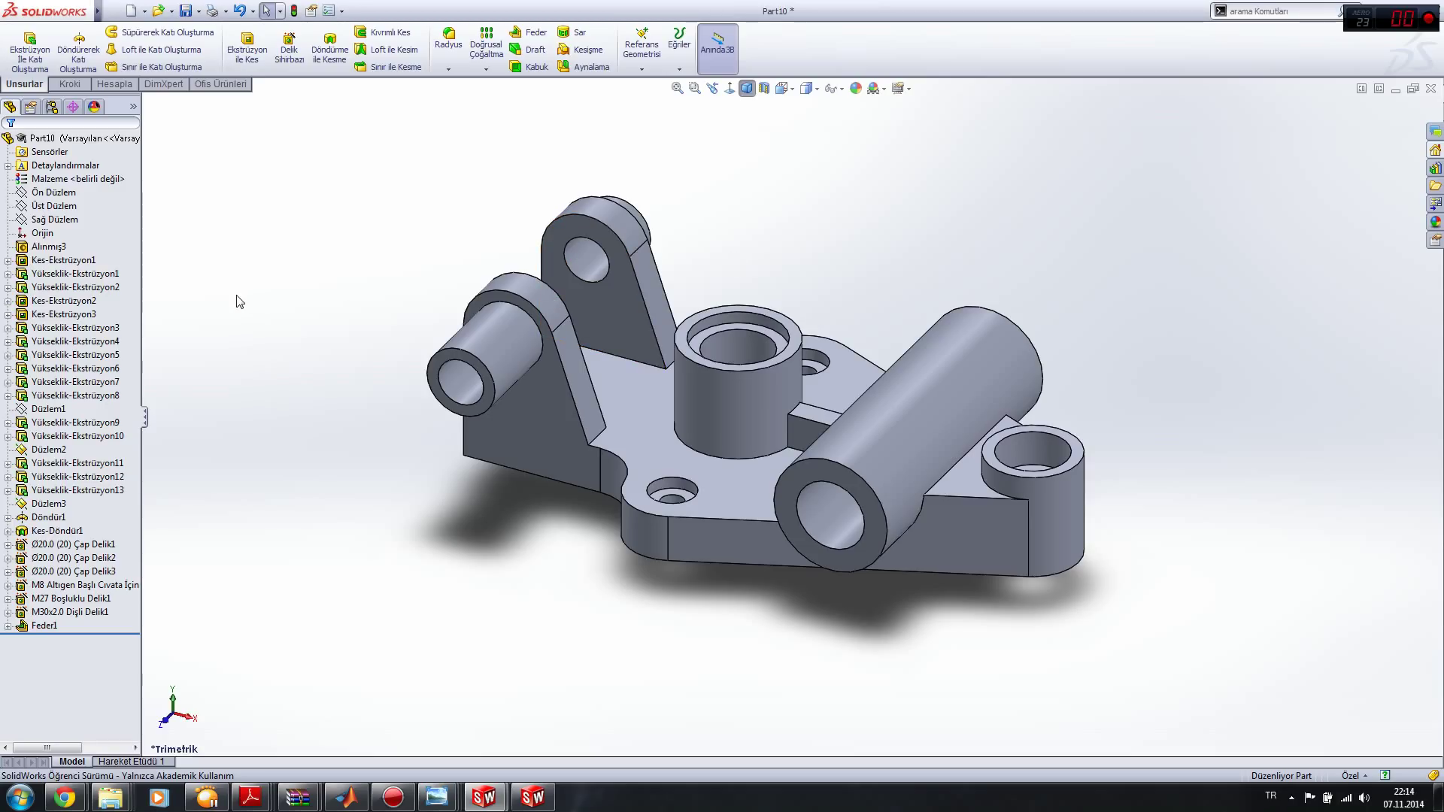
Step: Select the imported Alınmış3 feature, attempt to edit it, and dismiss the parent/child warning
click(66, 248)
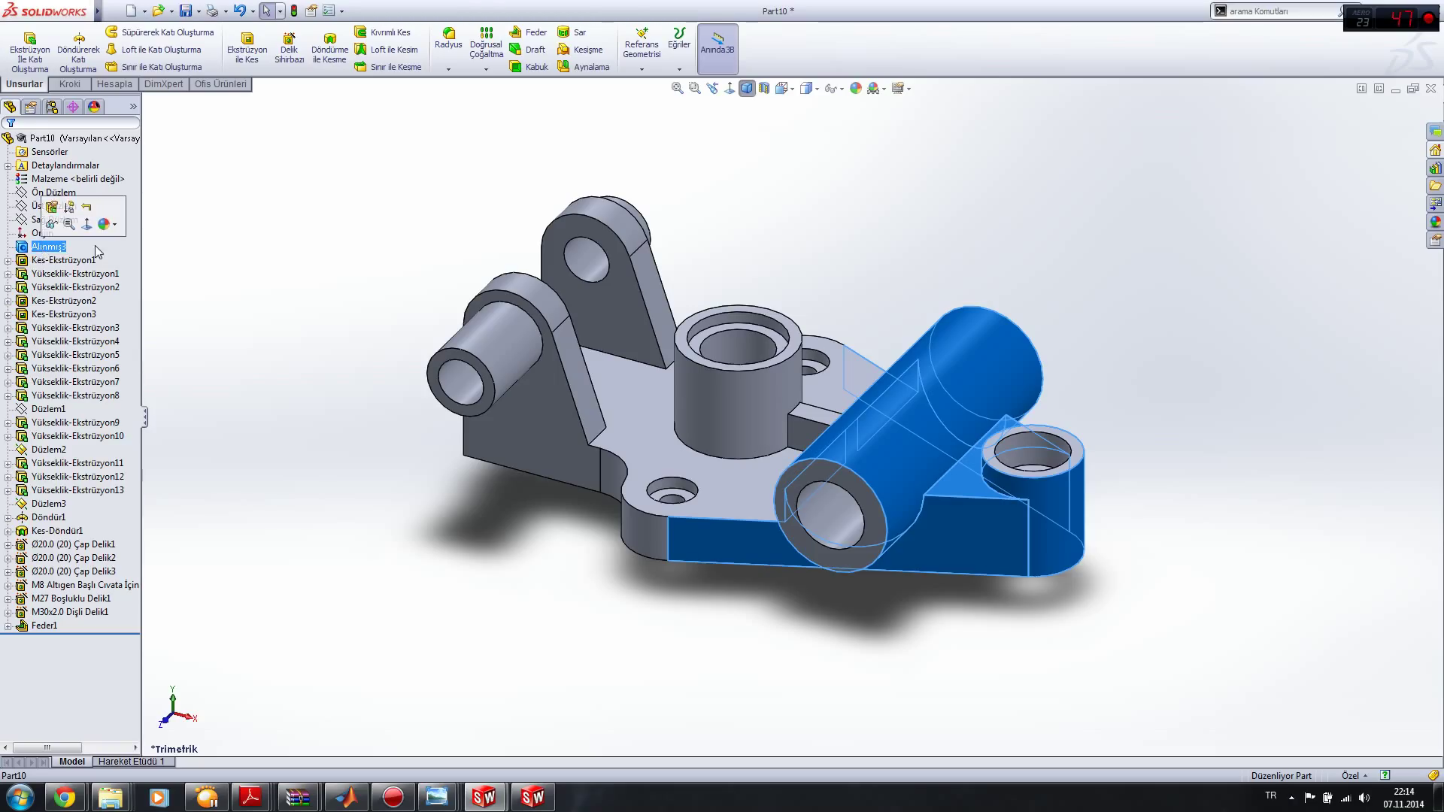
click(60, 261)
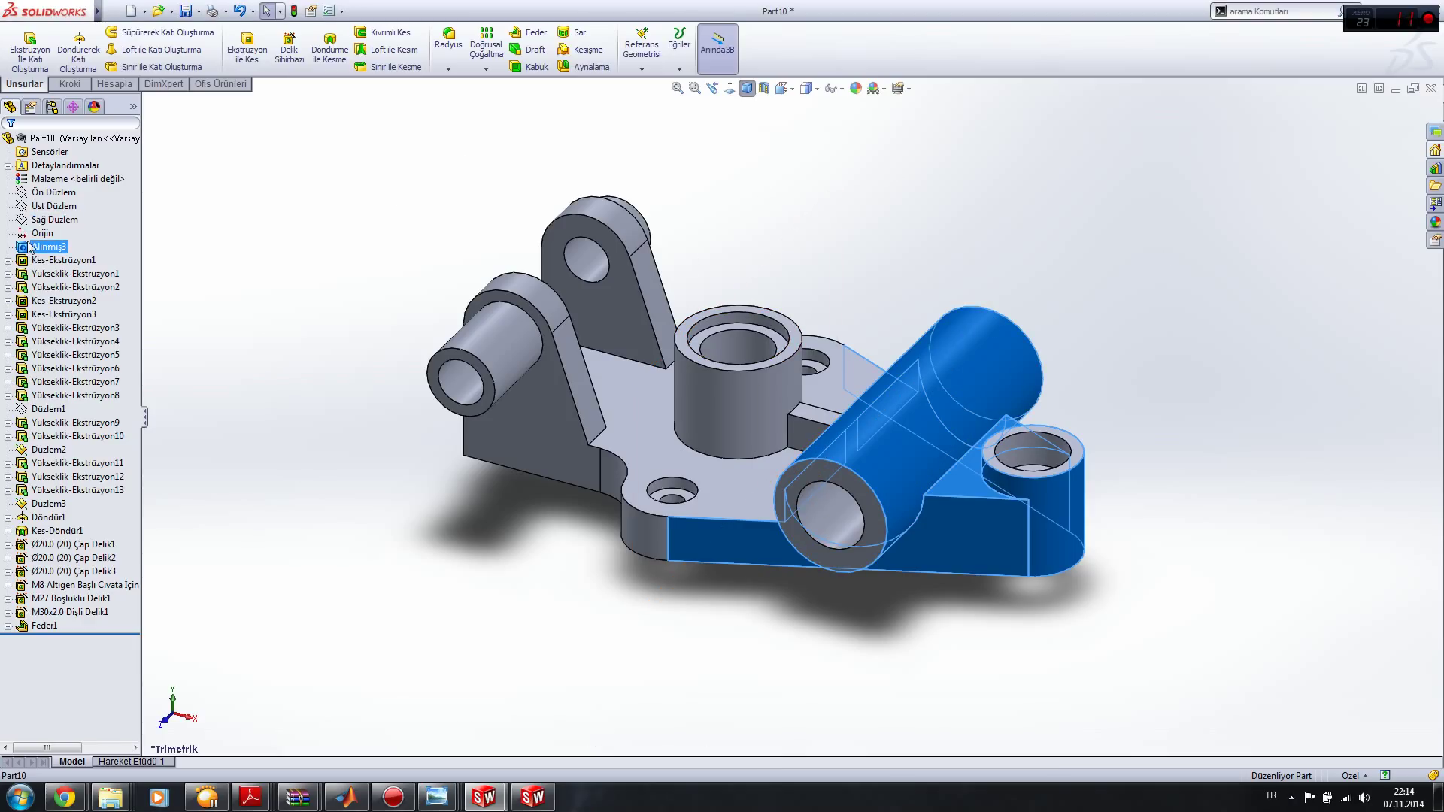
click(381, 325)
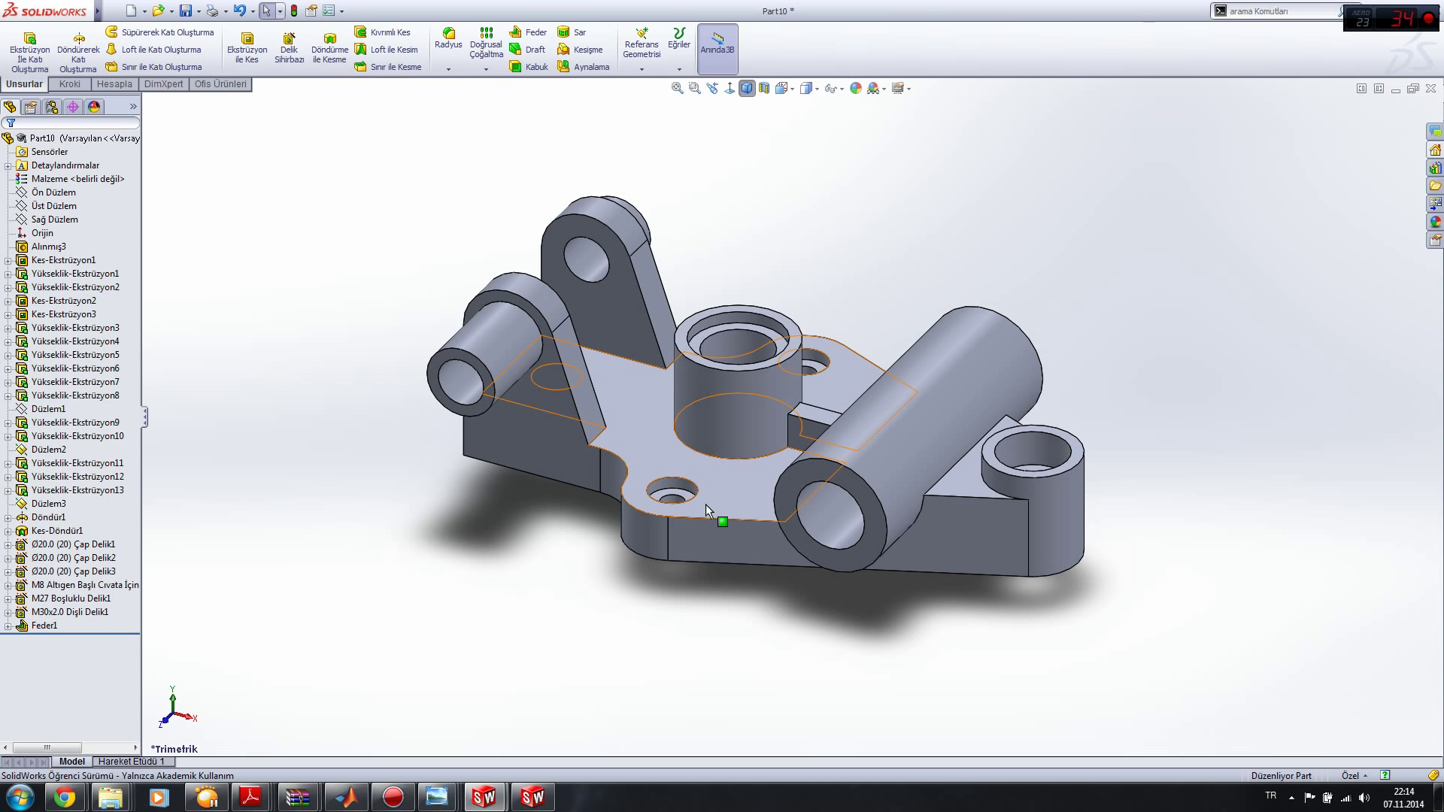
click(53, 242)
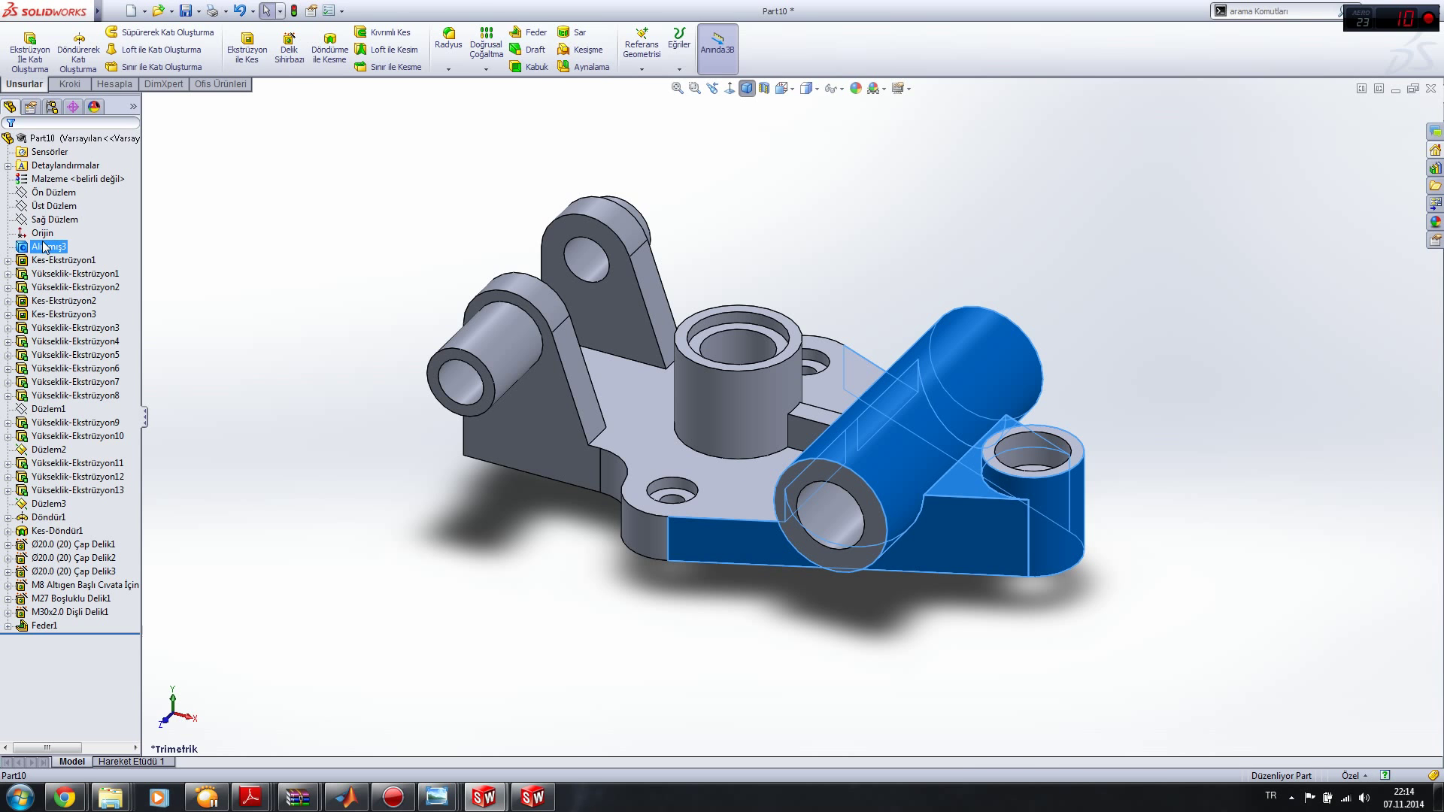
right_click(54, 248)
click(52, 201)
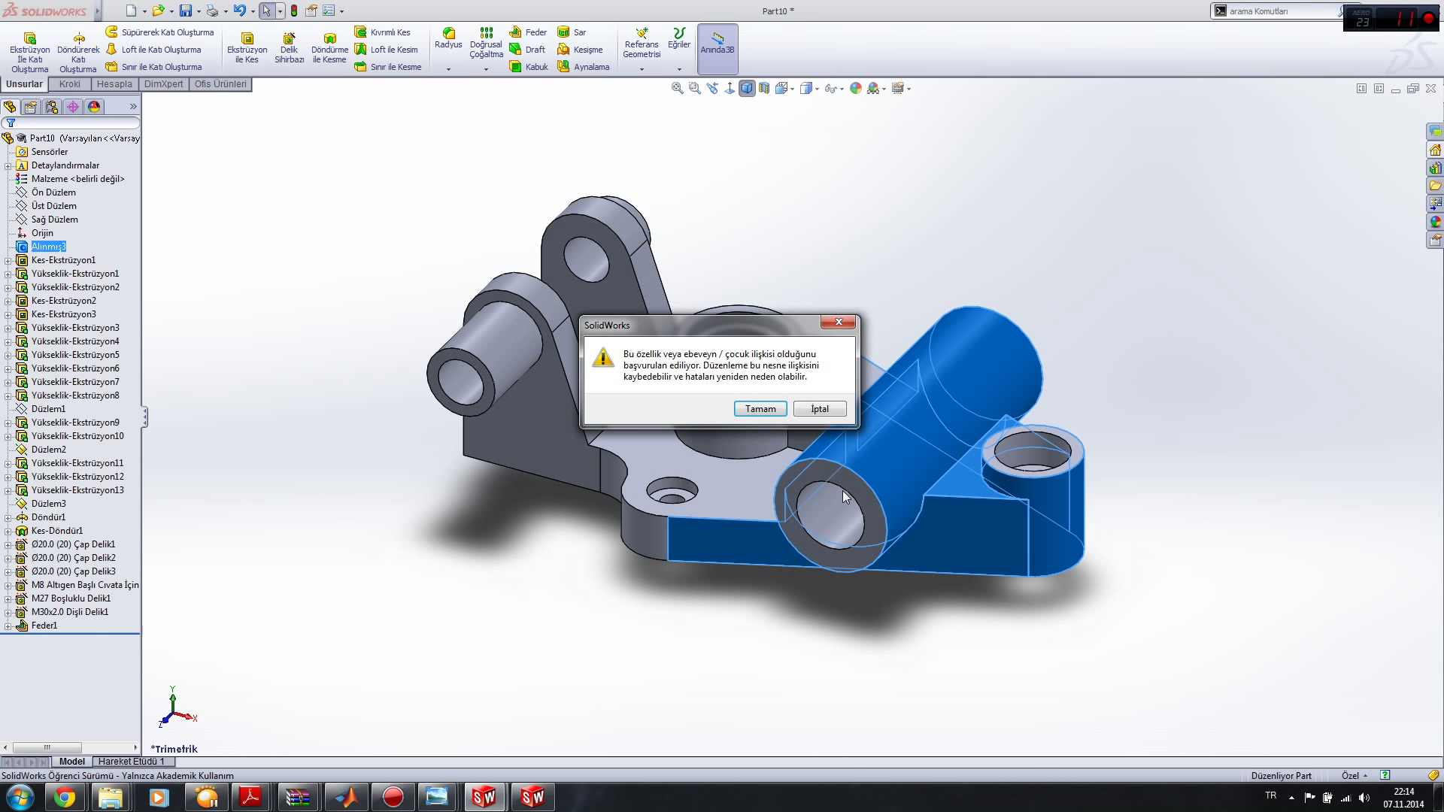
click(817, 410)
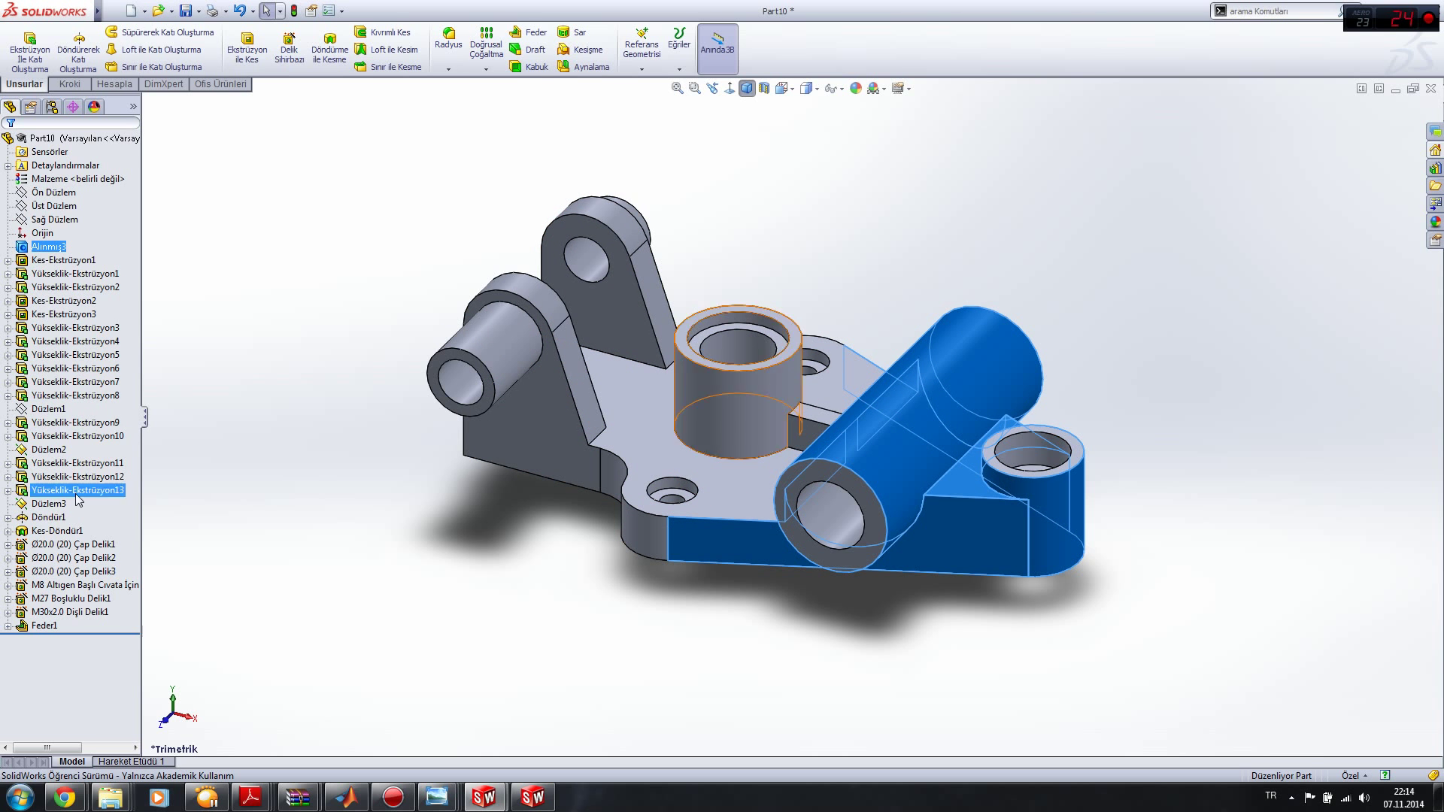
Step: Change Yükseklik-Ekstrüzyon4's depth to 30.627 mm and rebuild the part
right_click(75, 340)
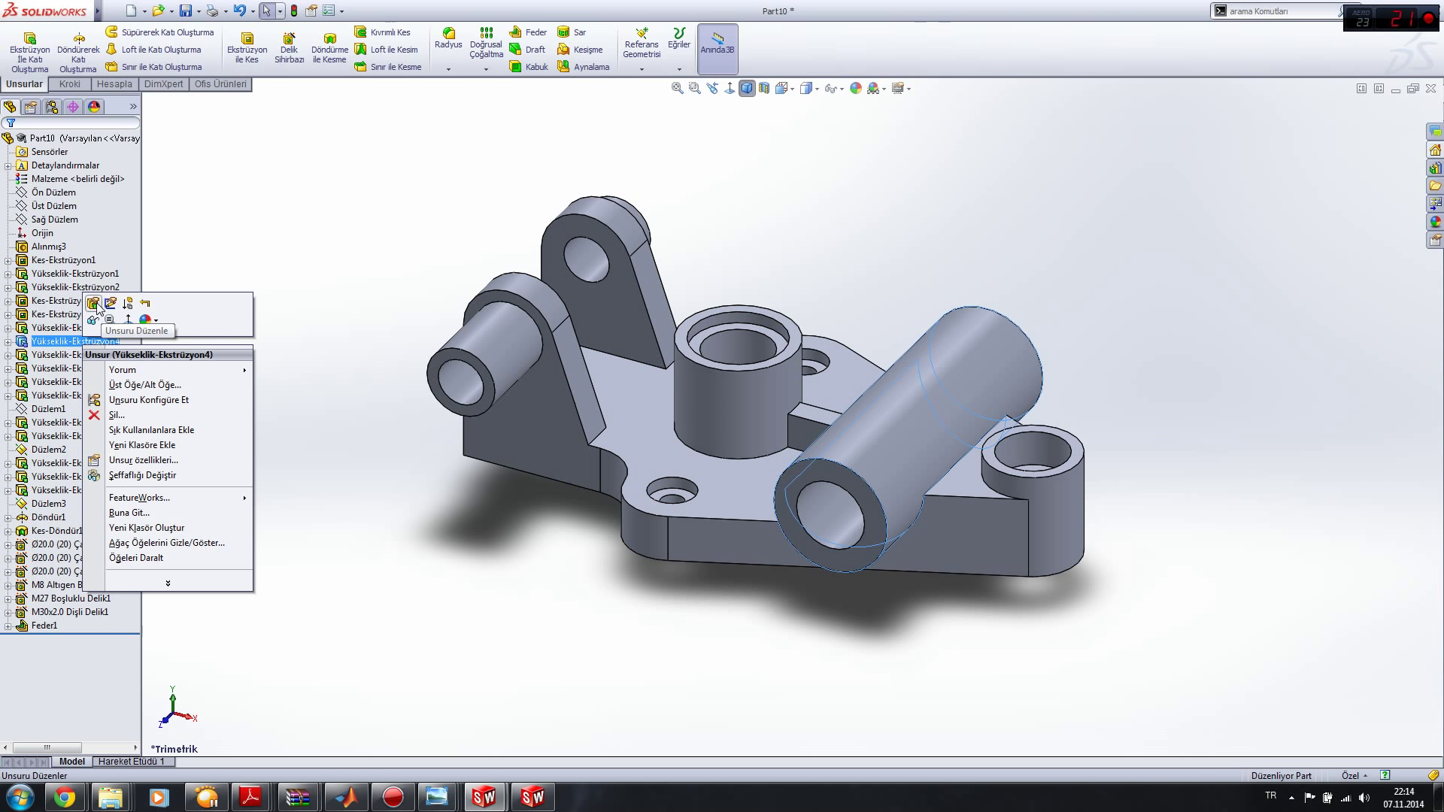
click(94, 304)
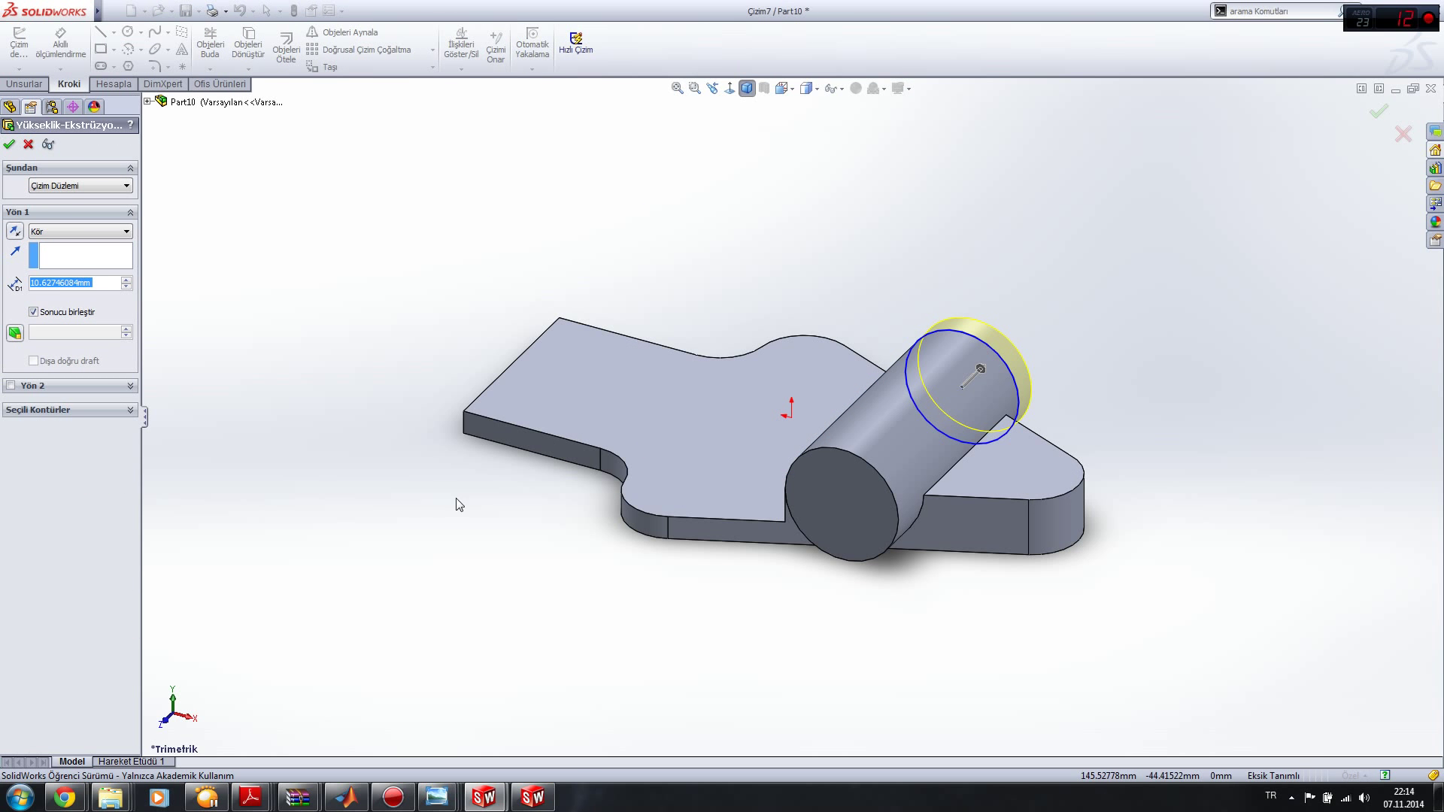
click(126, 279)
click(126, 280)
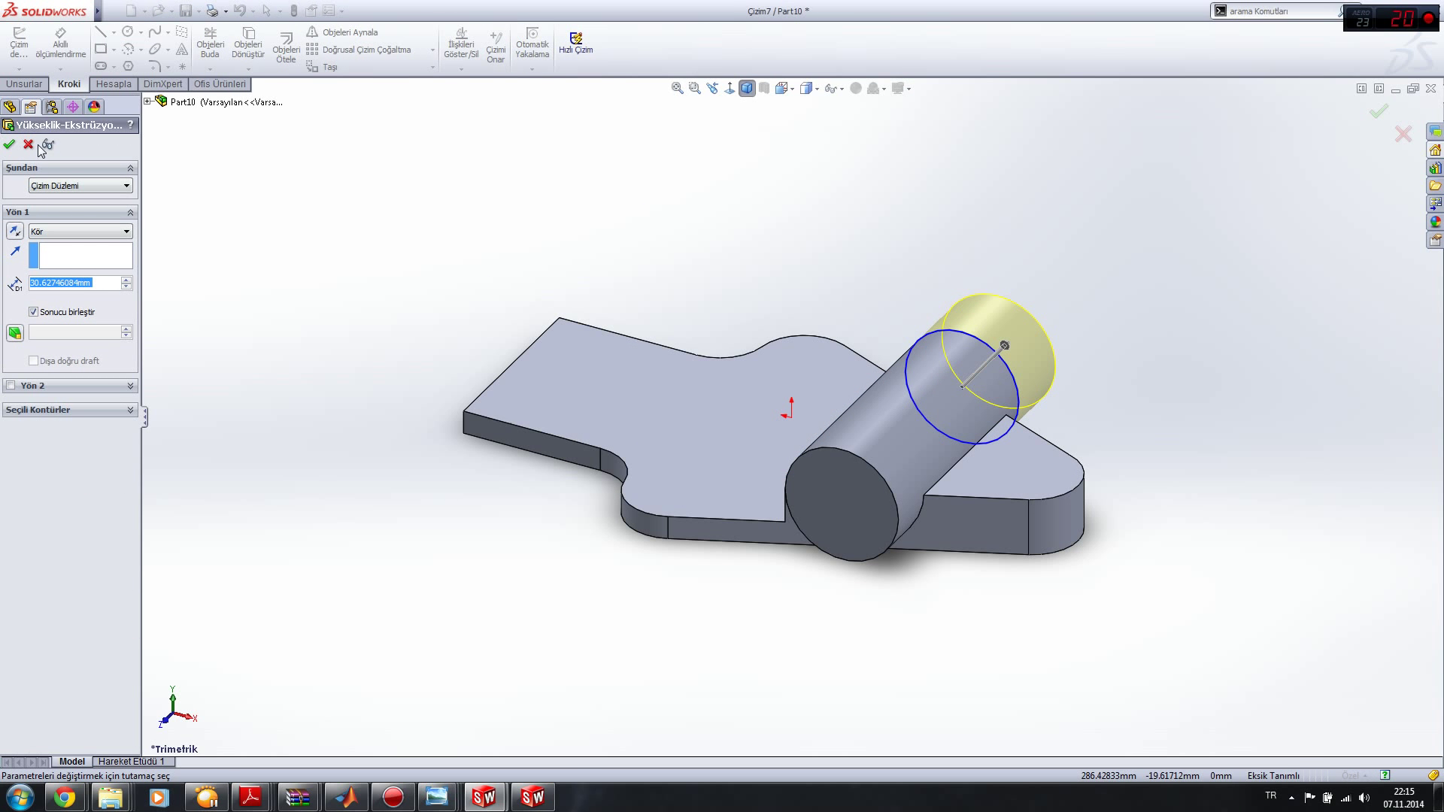
key(Return)
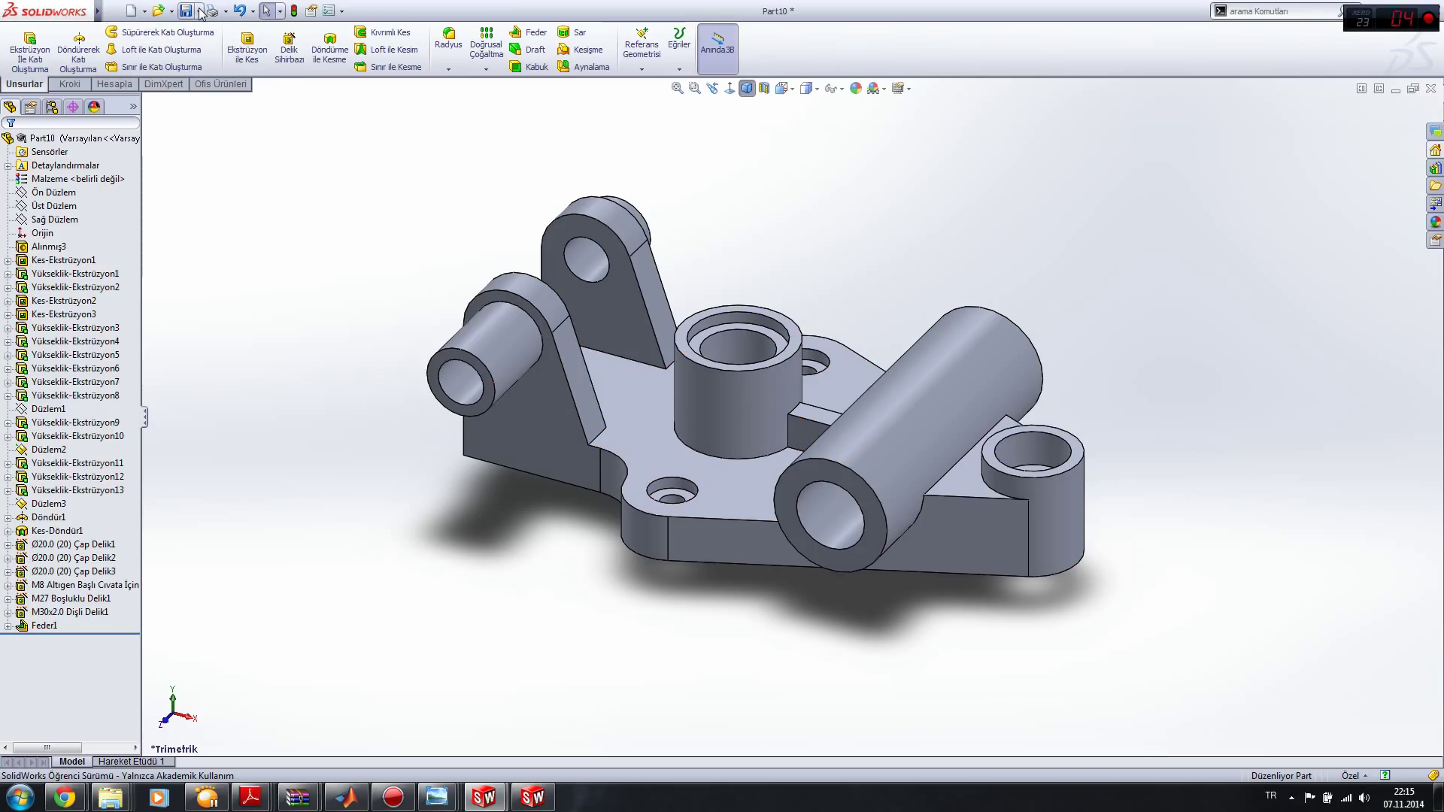
Step: Save Part10 to the desktop as a new SolidWorks Part (*.prt;*.sldprt) file named 2
click(62, 612)
key(Escape)
click(200, 11)
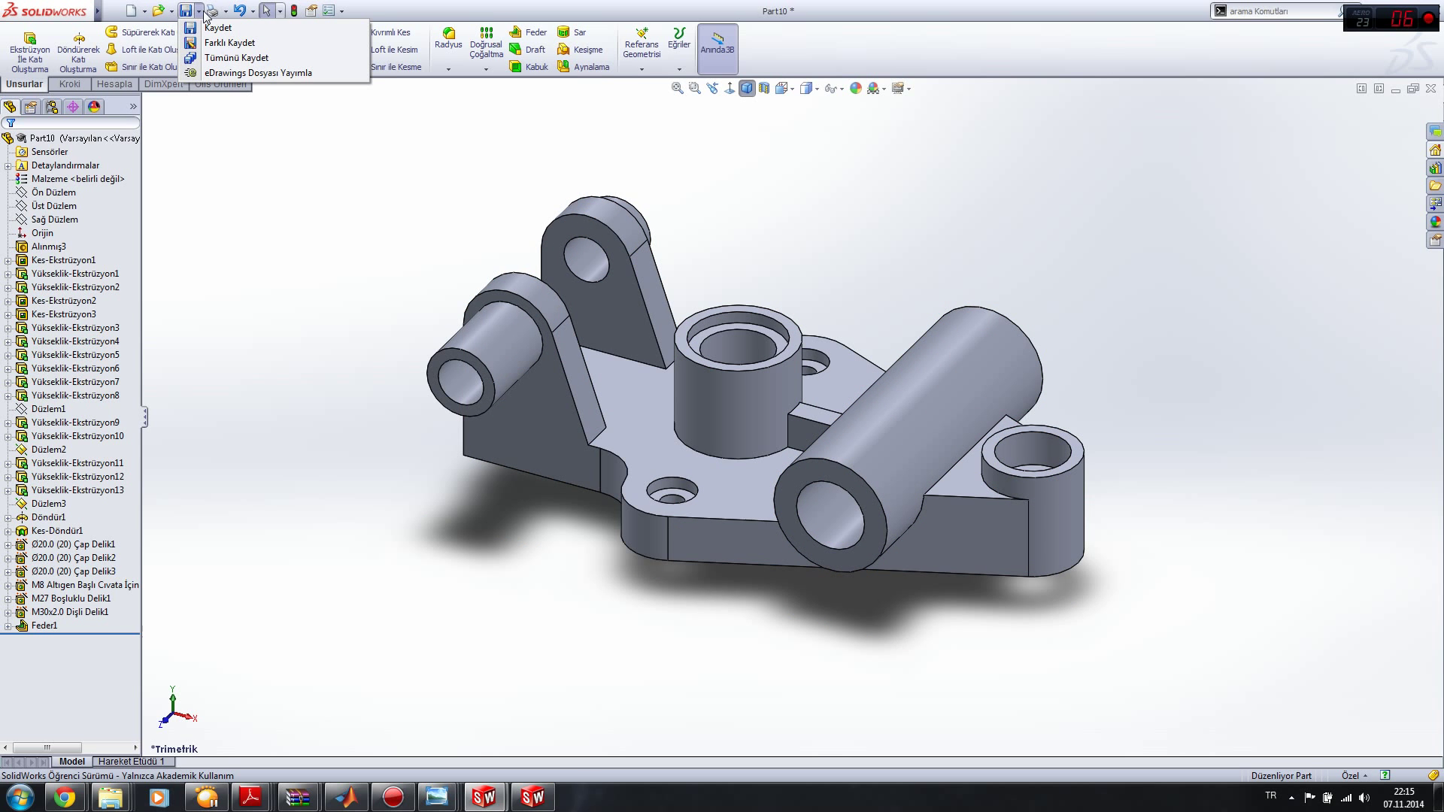
double_click(204, 12)
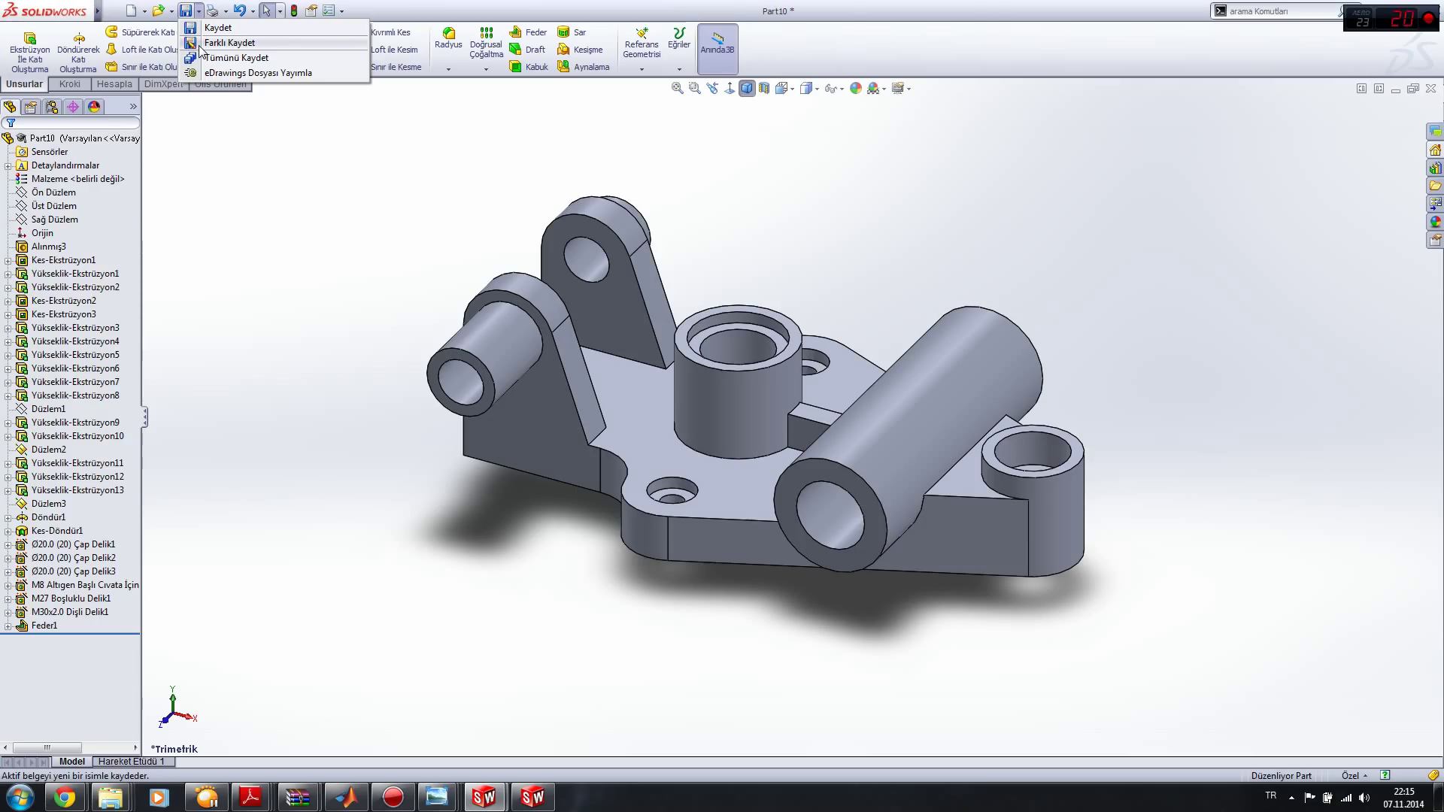
click(200, 45)
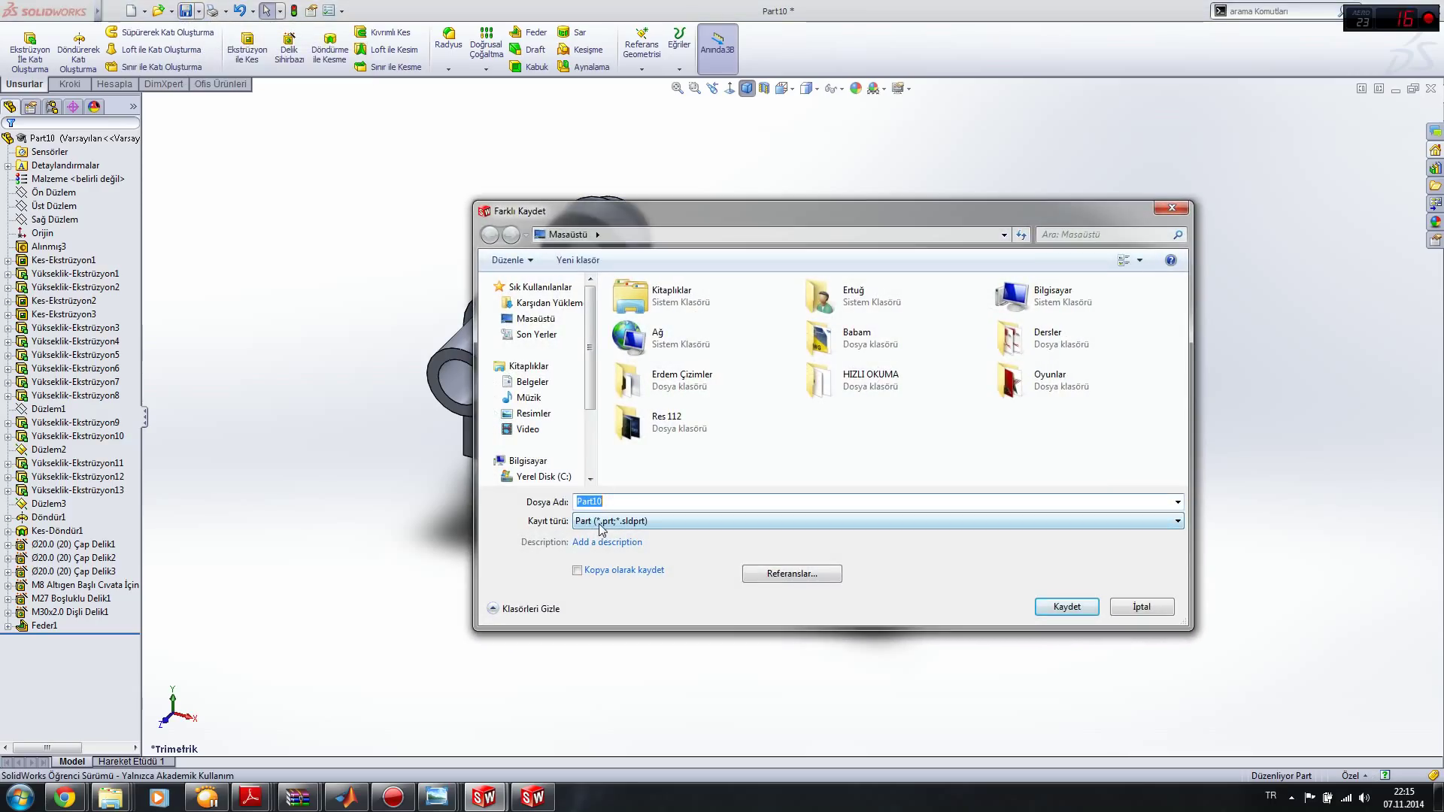
click(611, 522)
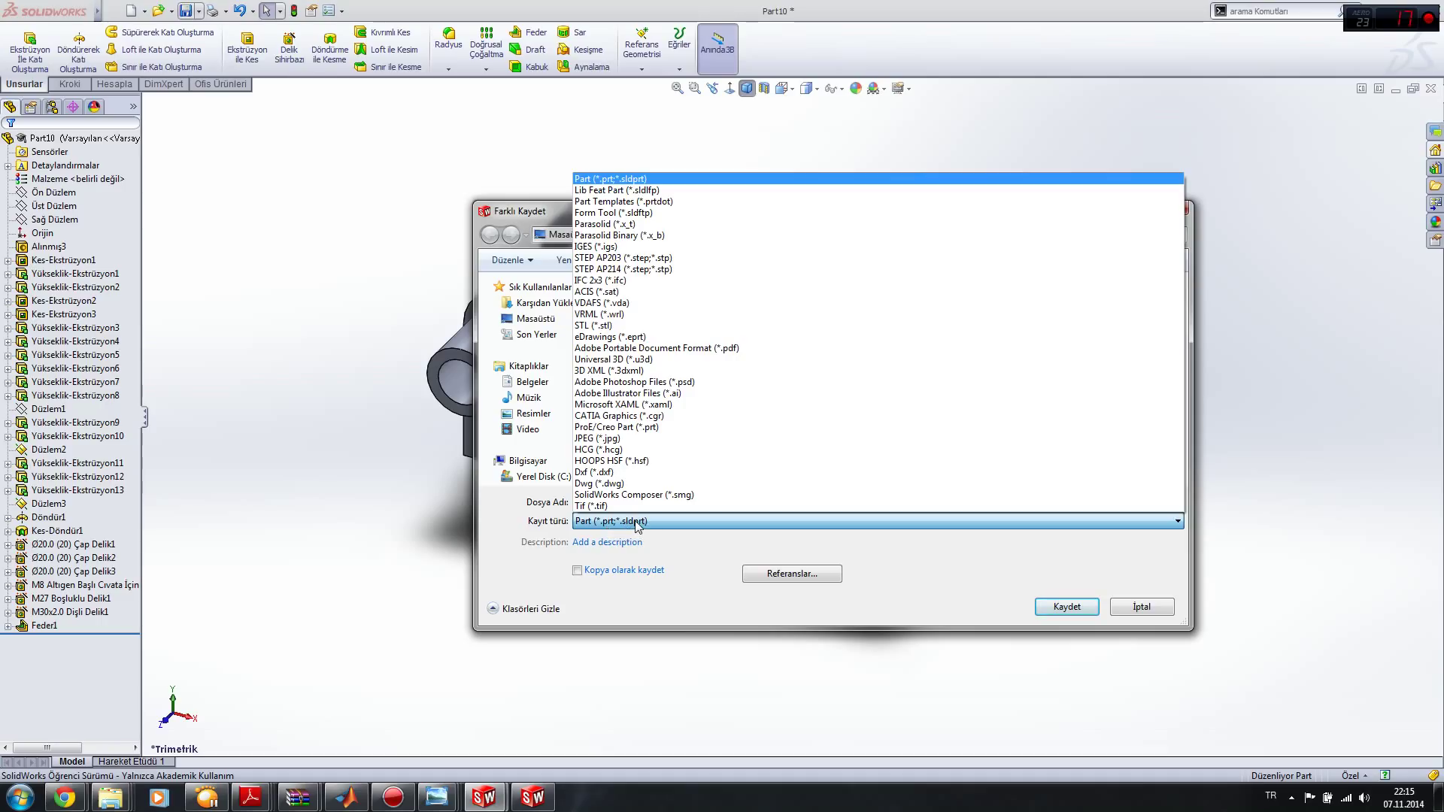
click(635, 522)
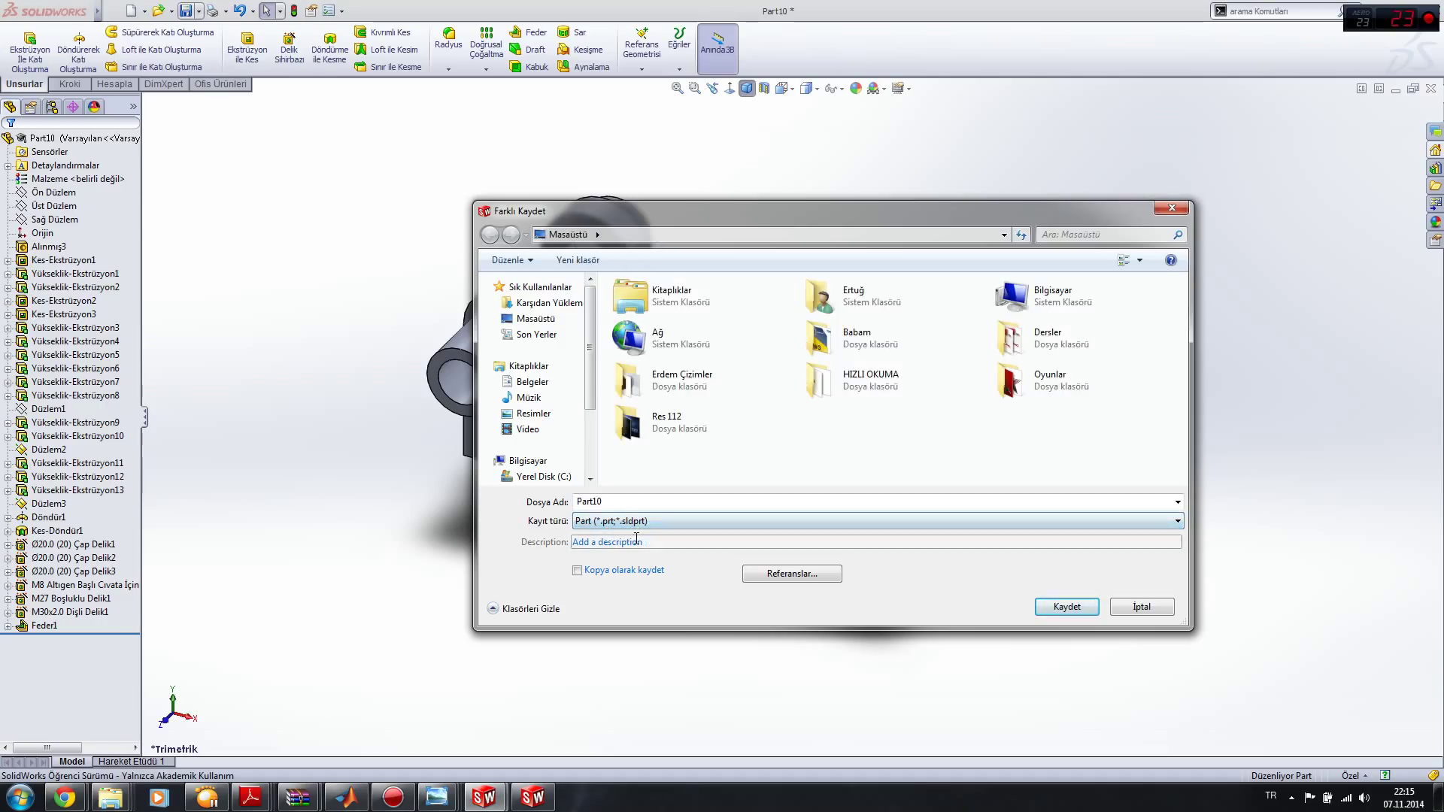
click(630, 502)
text(2)
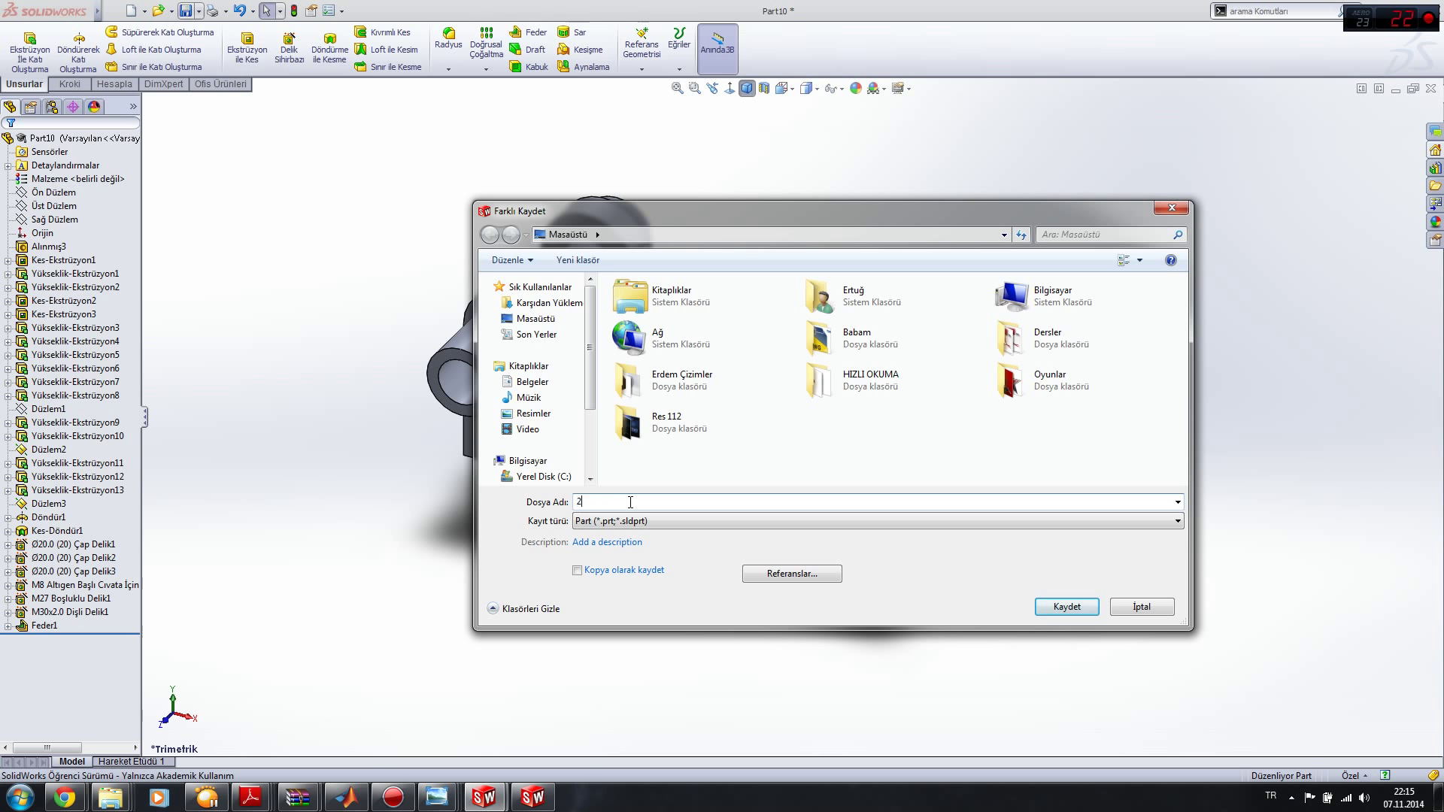
key(Return)
key(super+d)
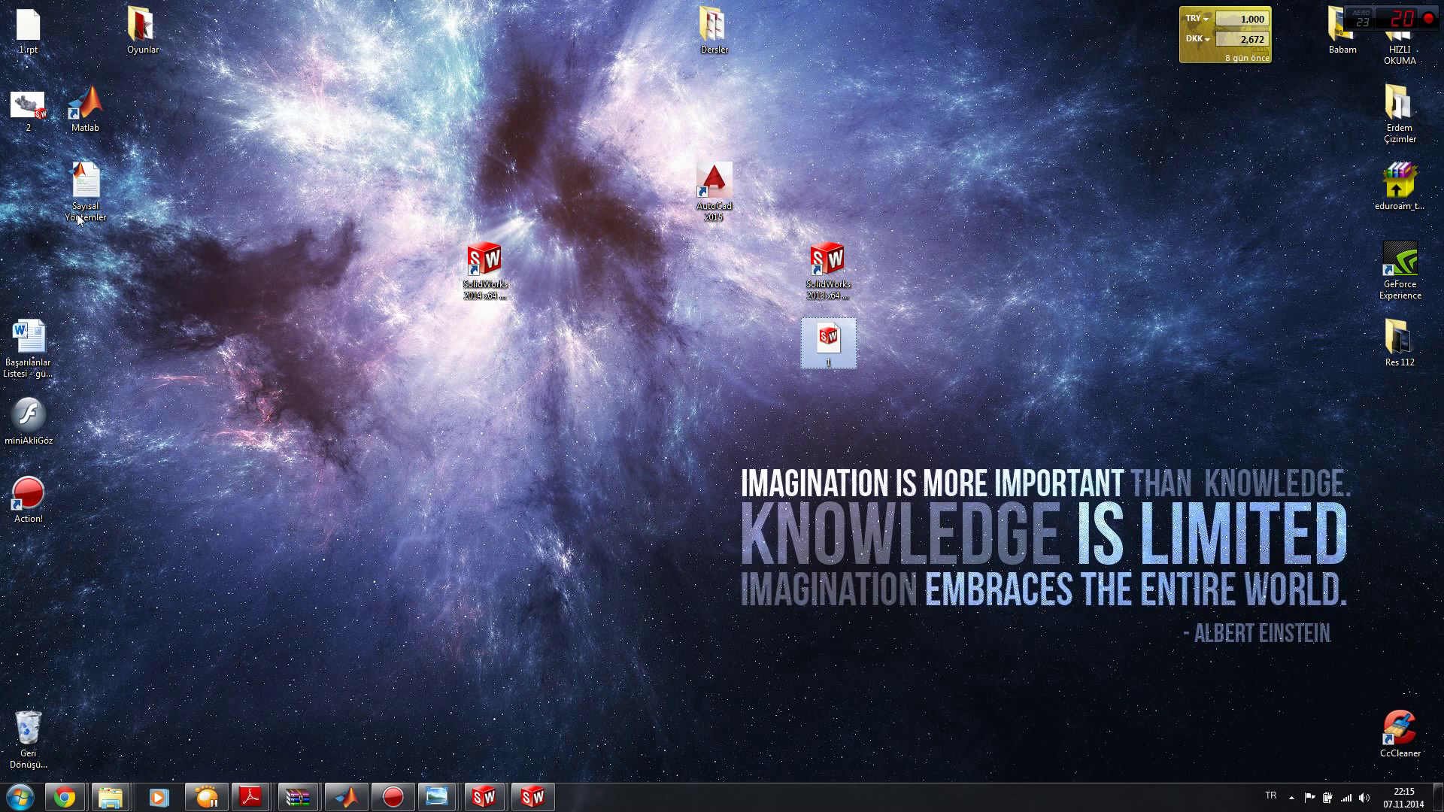
Step: Move the part file 2 icon to the desktop centre, then restore SolidWorks showing part 2
drag(28, 109, 607, 202)
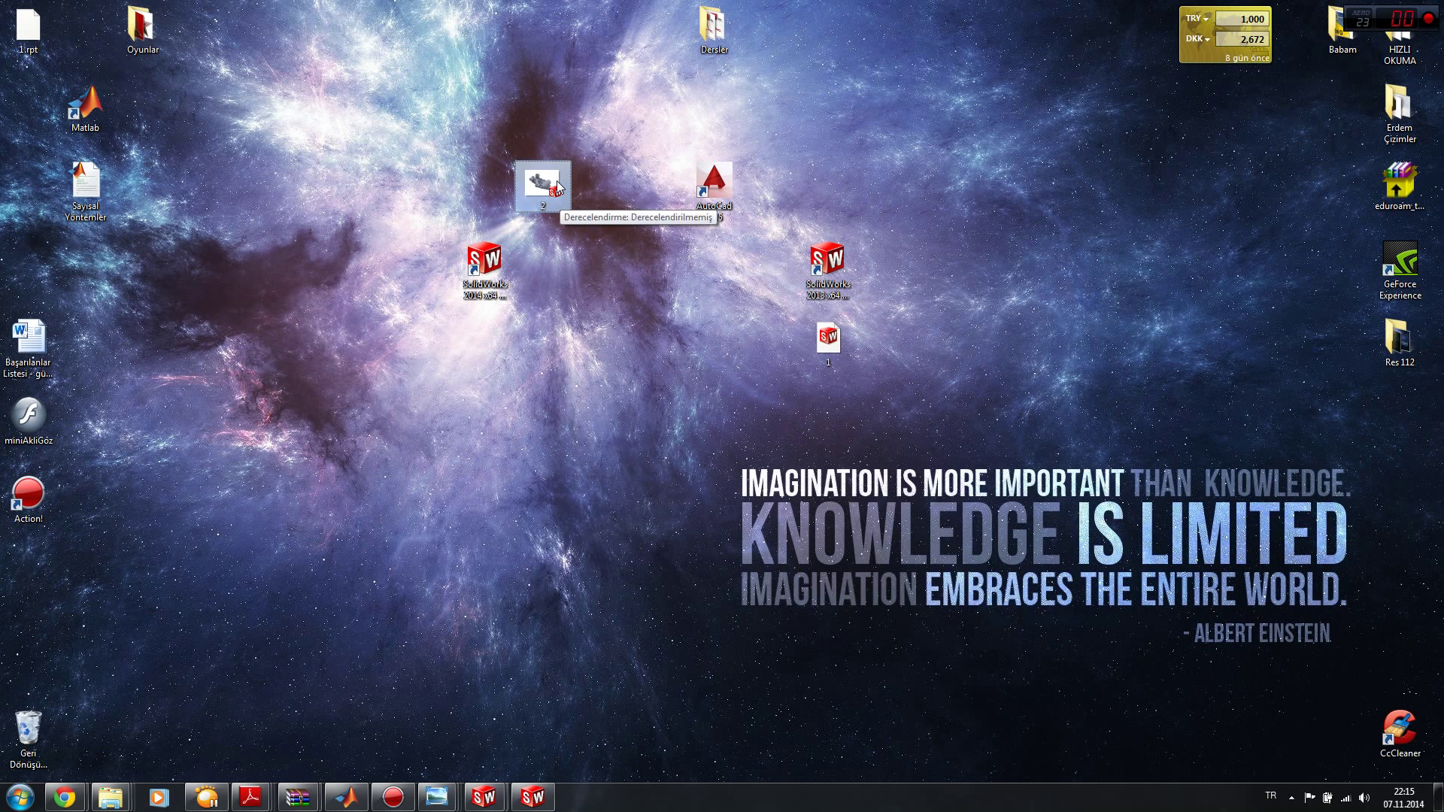
click(547, 165)
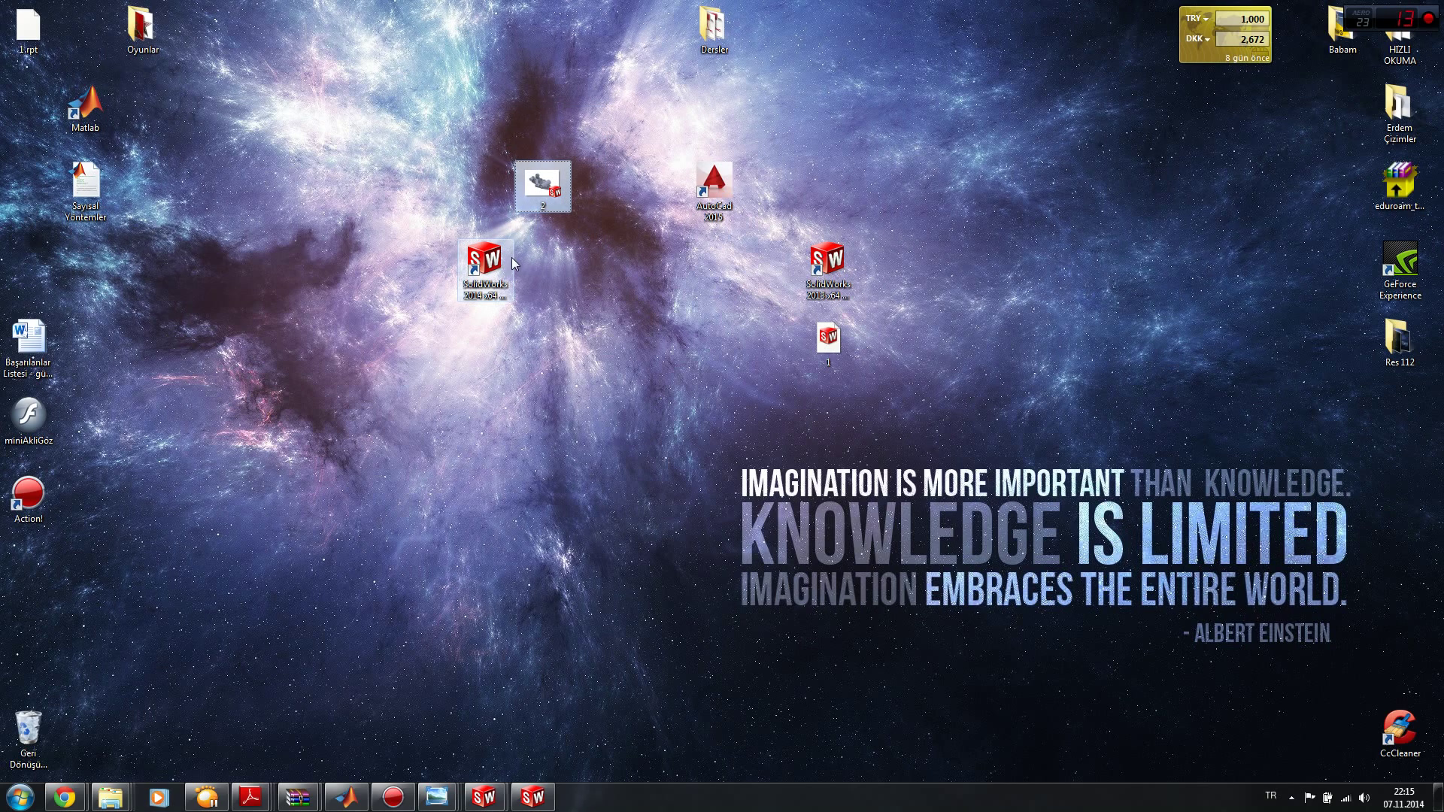
click(532, 797)
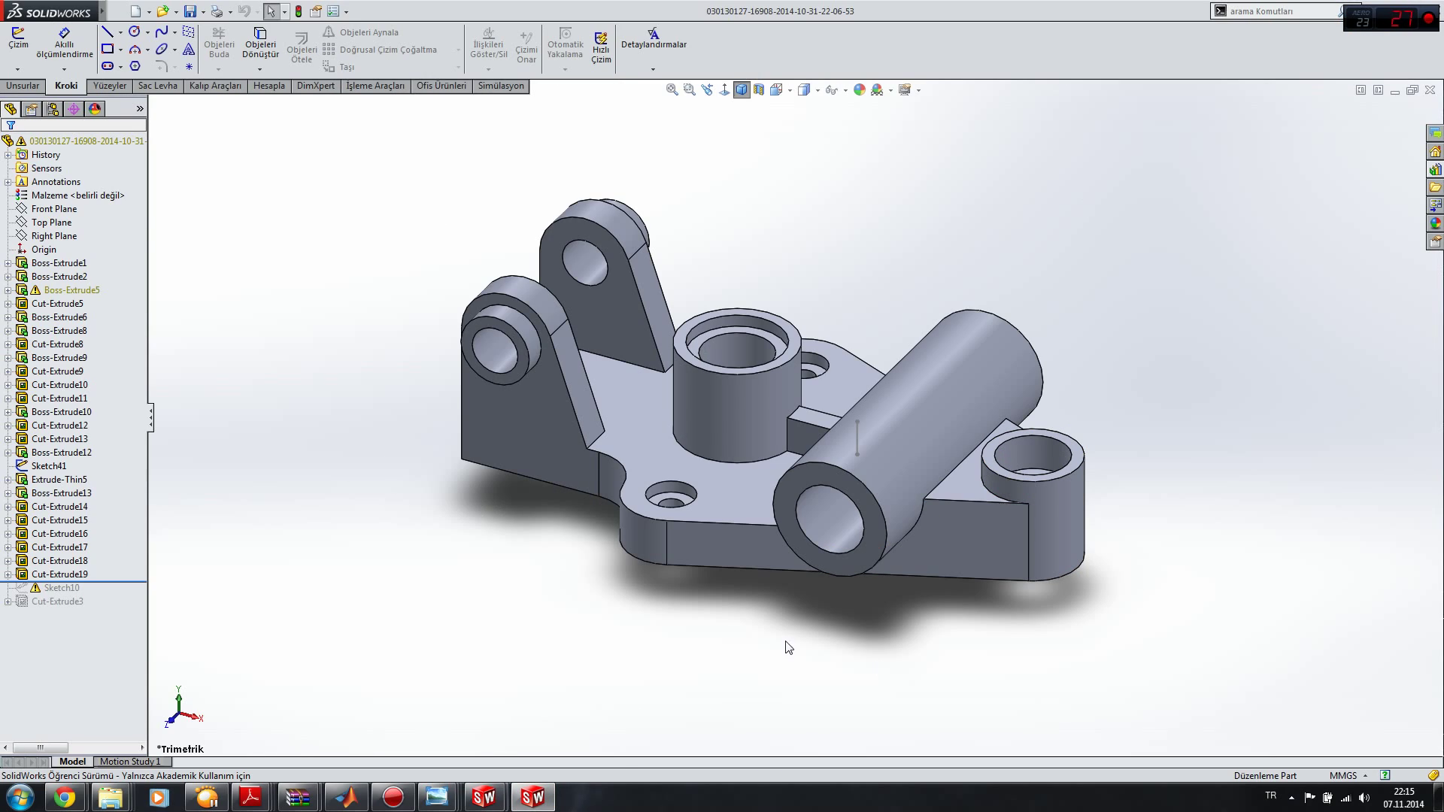
click(533, 796)
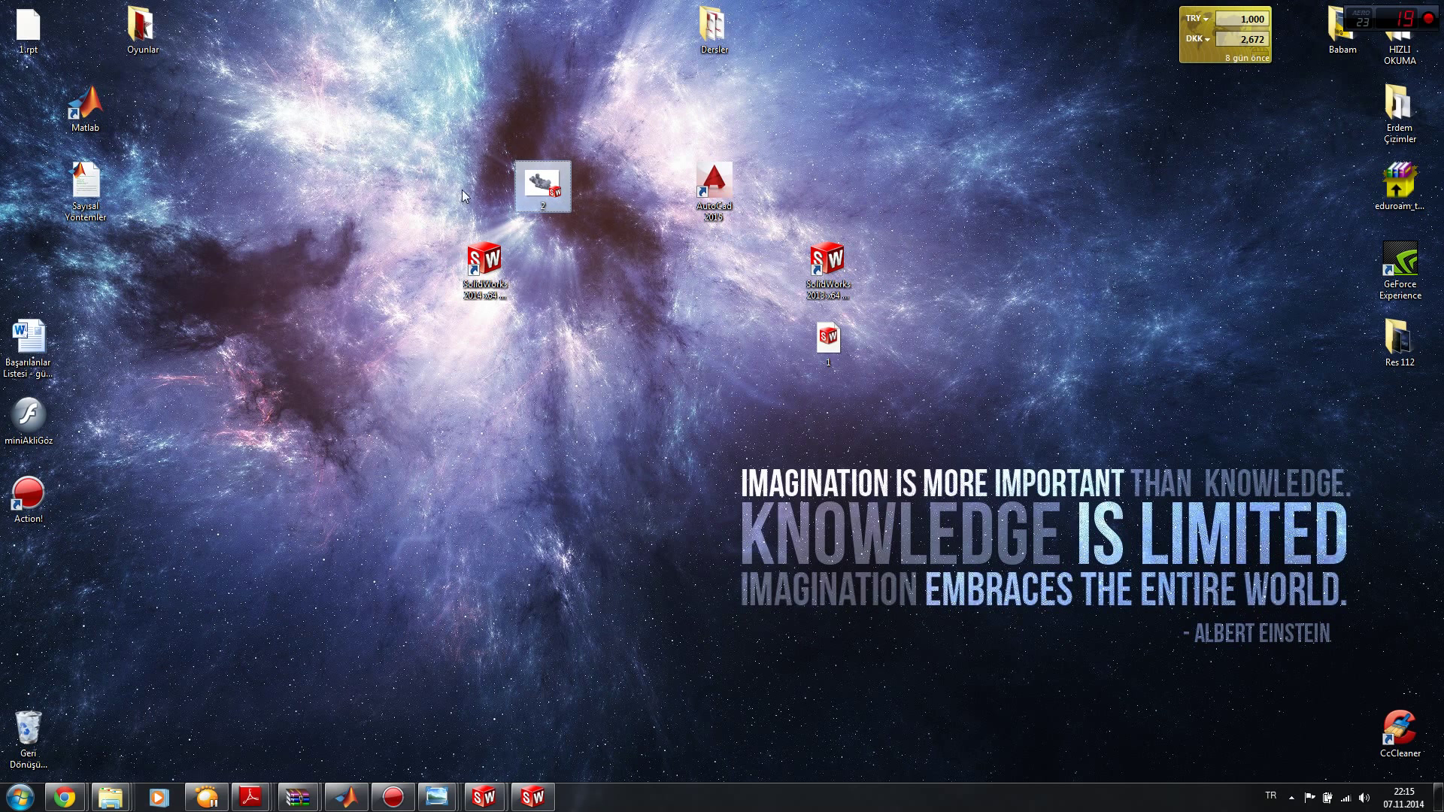
click(507, 101)
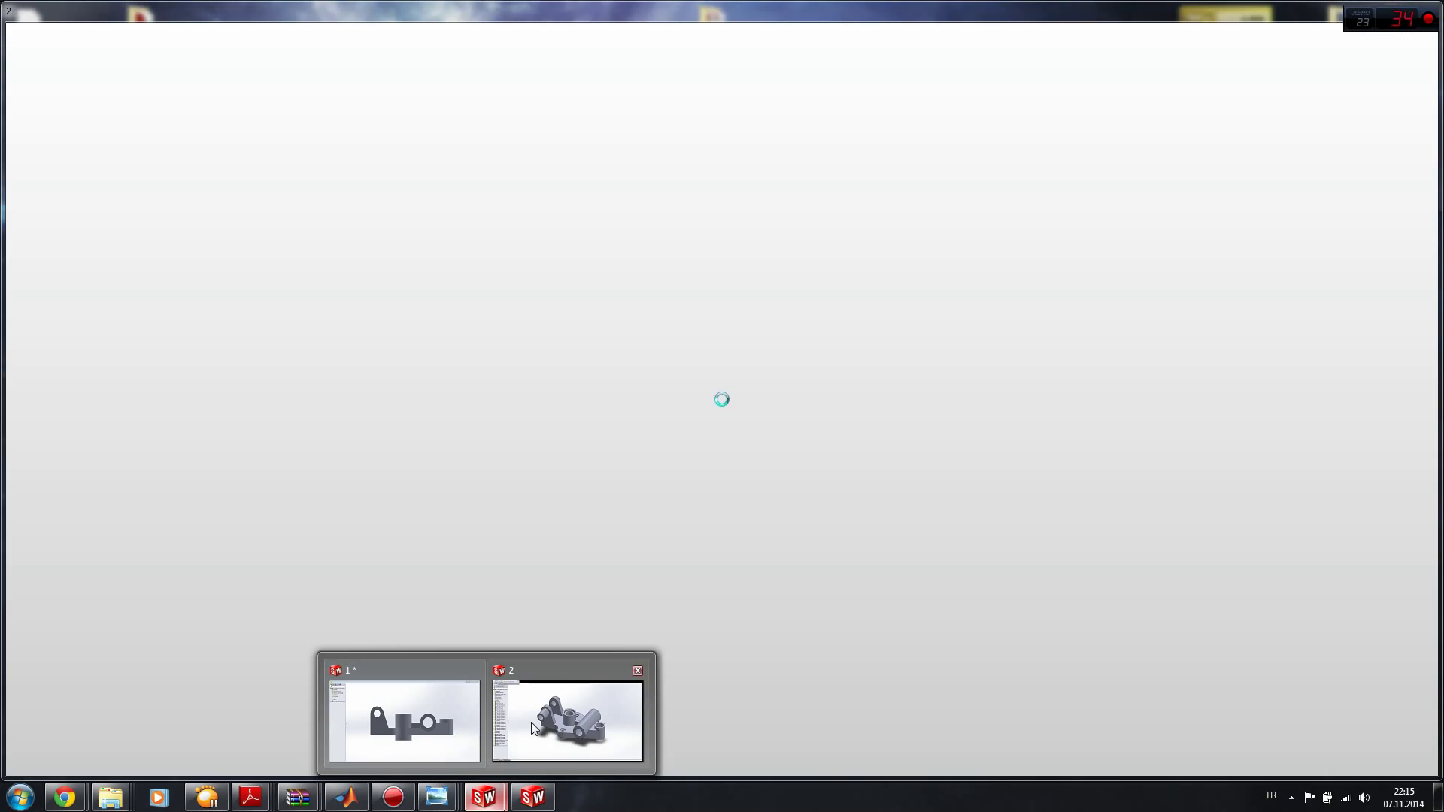
mouse_move(483, 797)
click(531, 722)
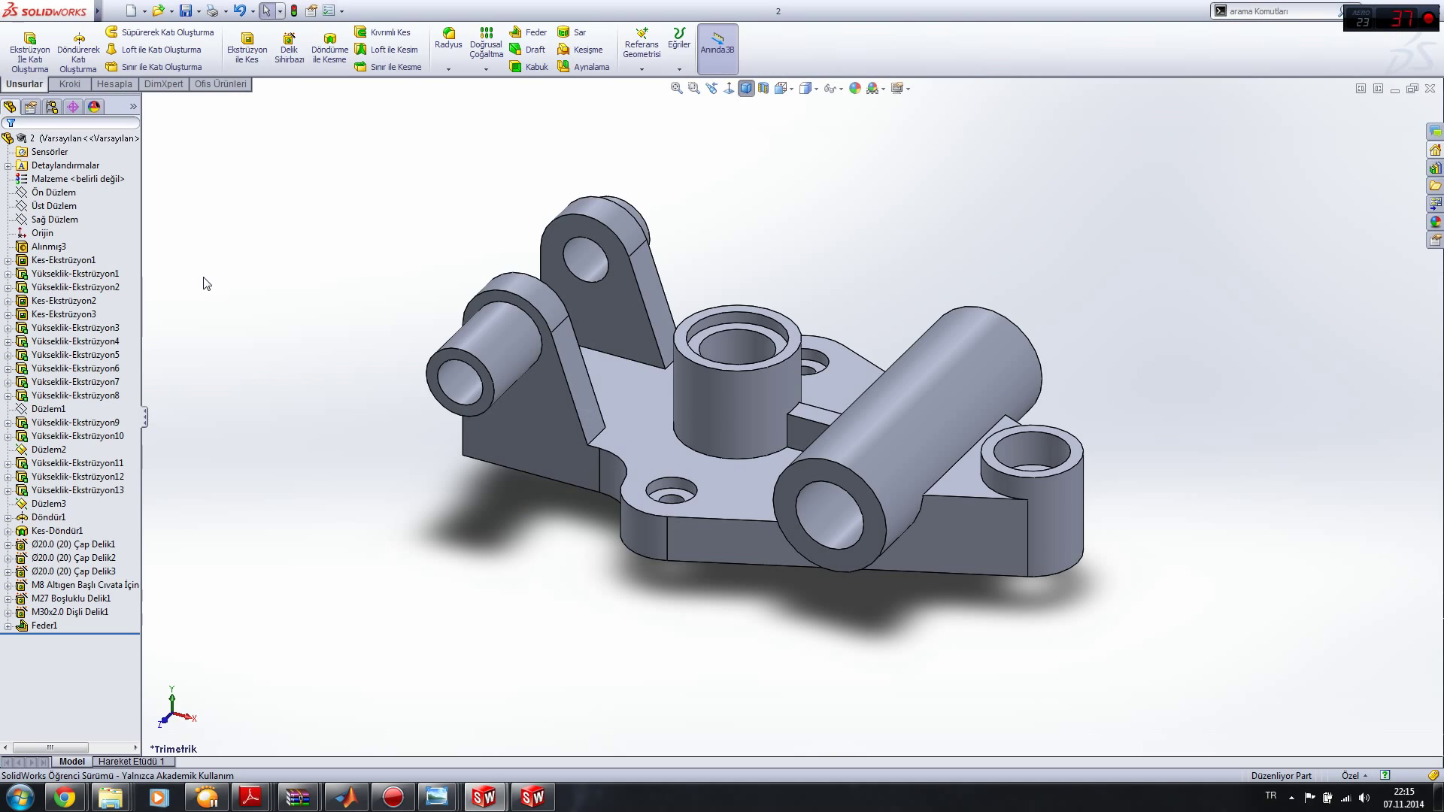
Step: Accept the FeatureWorks options for Alınmış3, then run Özellikleri Tanı recognition on it
click(46, 246)
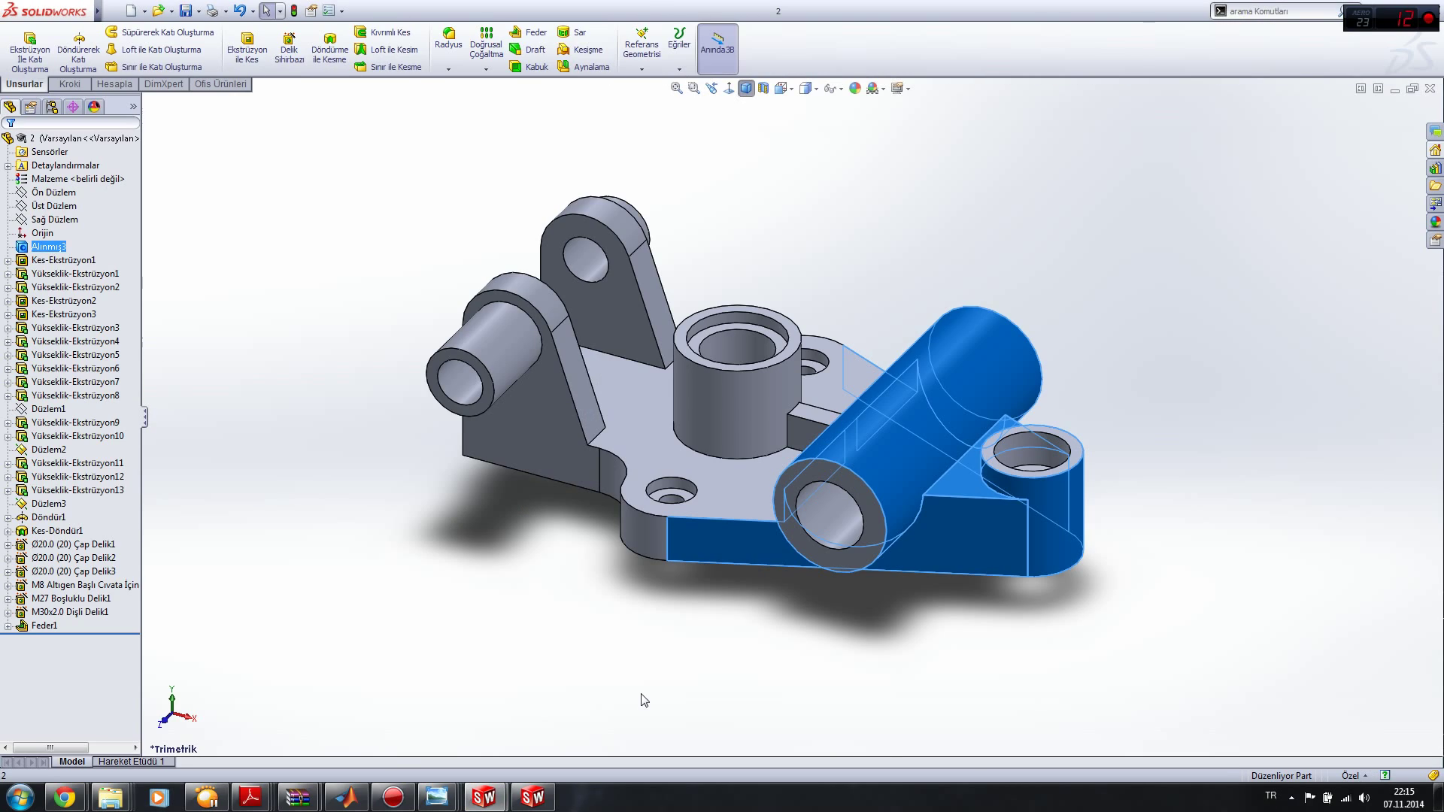
right_click(35, 252)
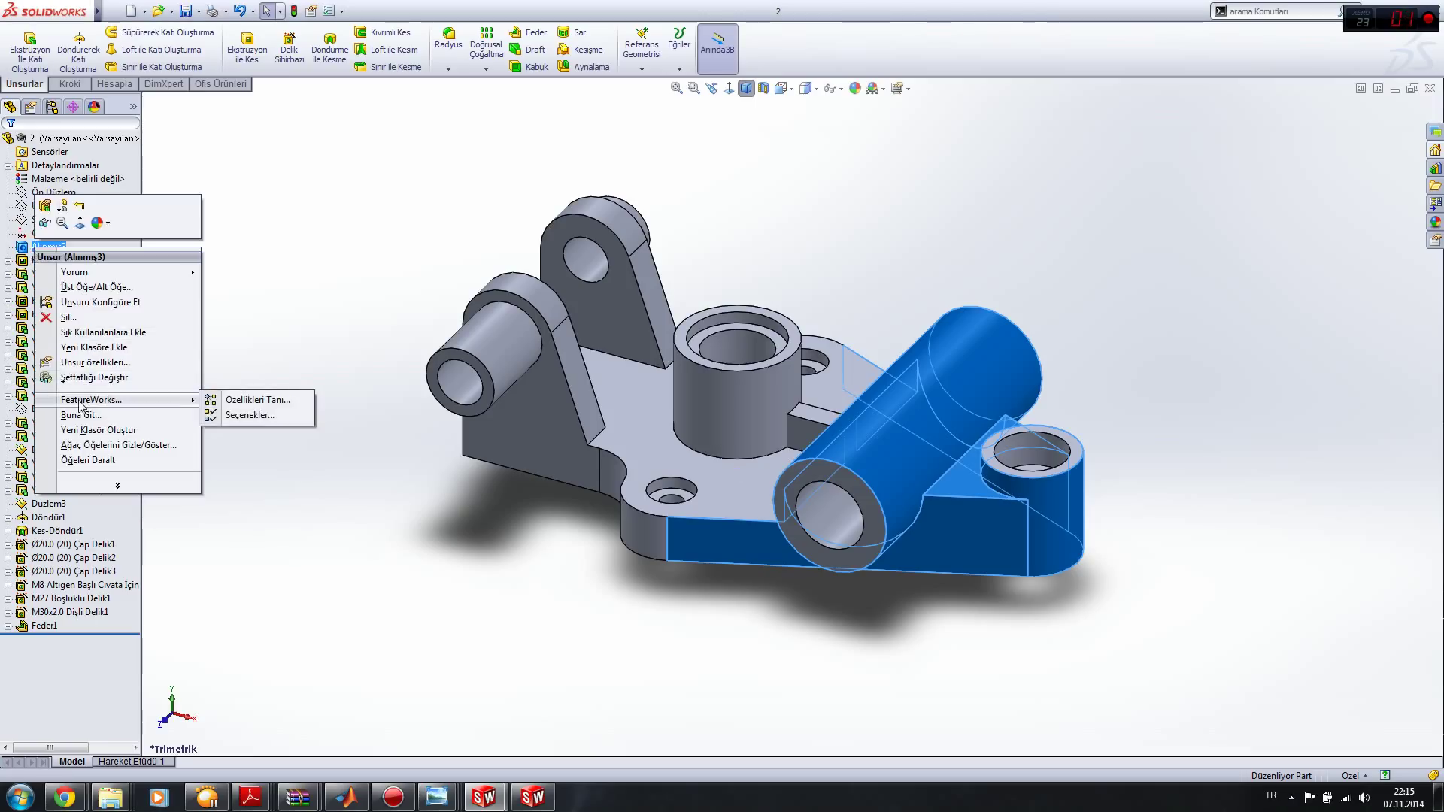
mouse_move(90, 399)
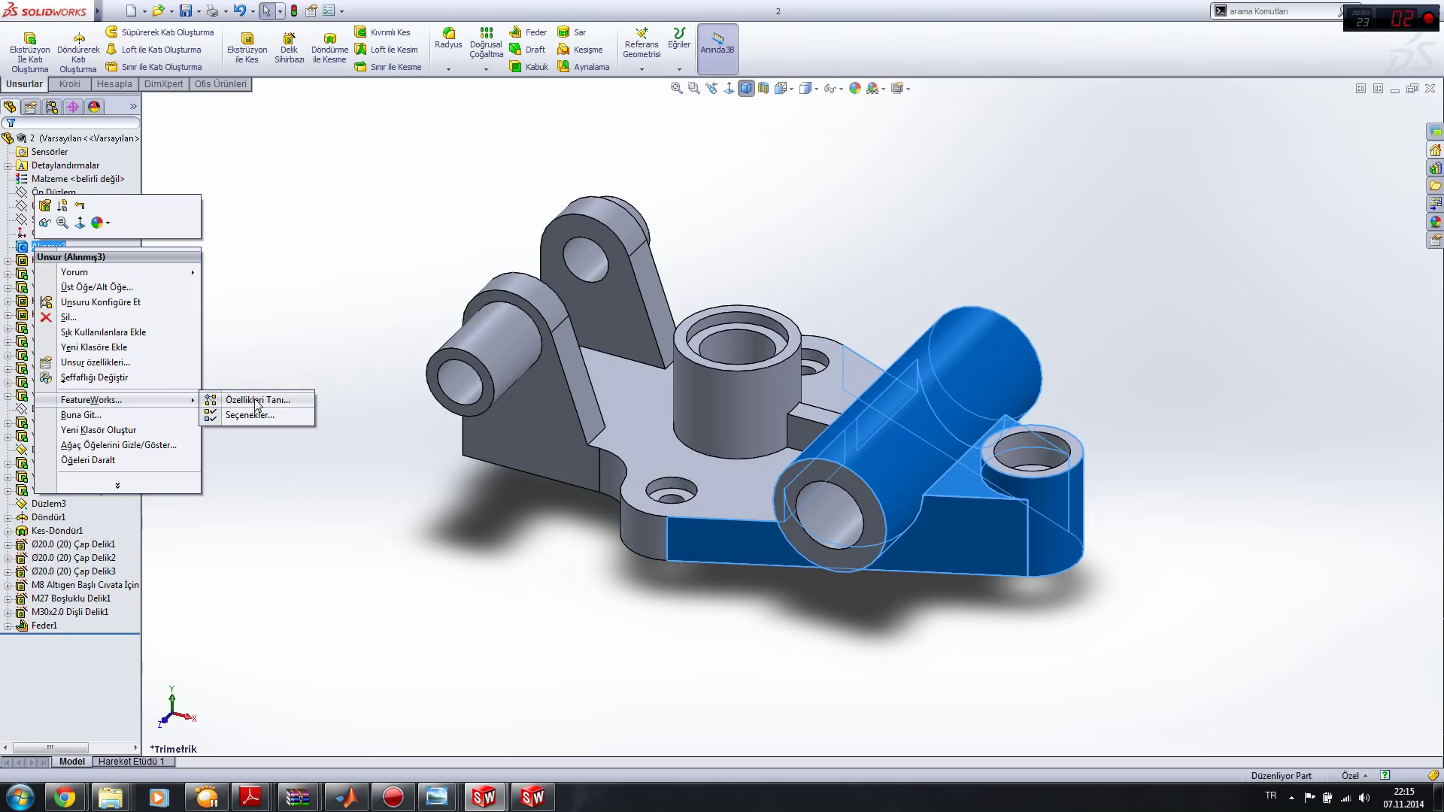
click(251, 416)
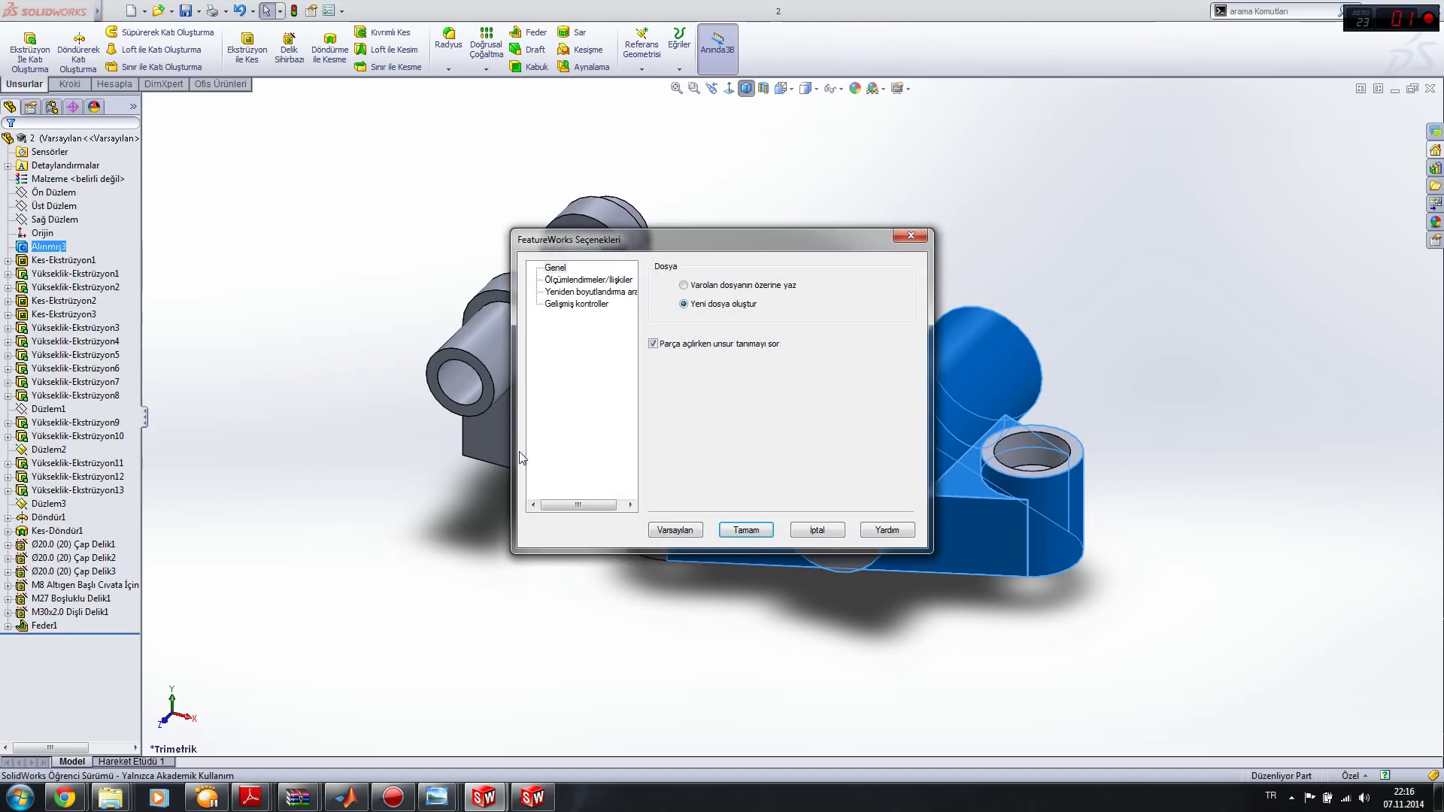
click(906, 236)
right_click(36, 247)
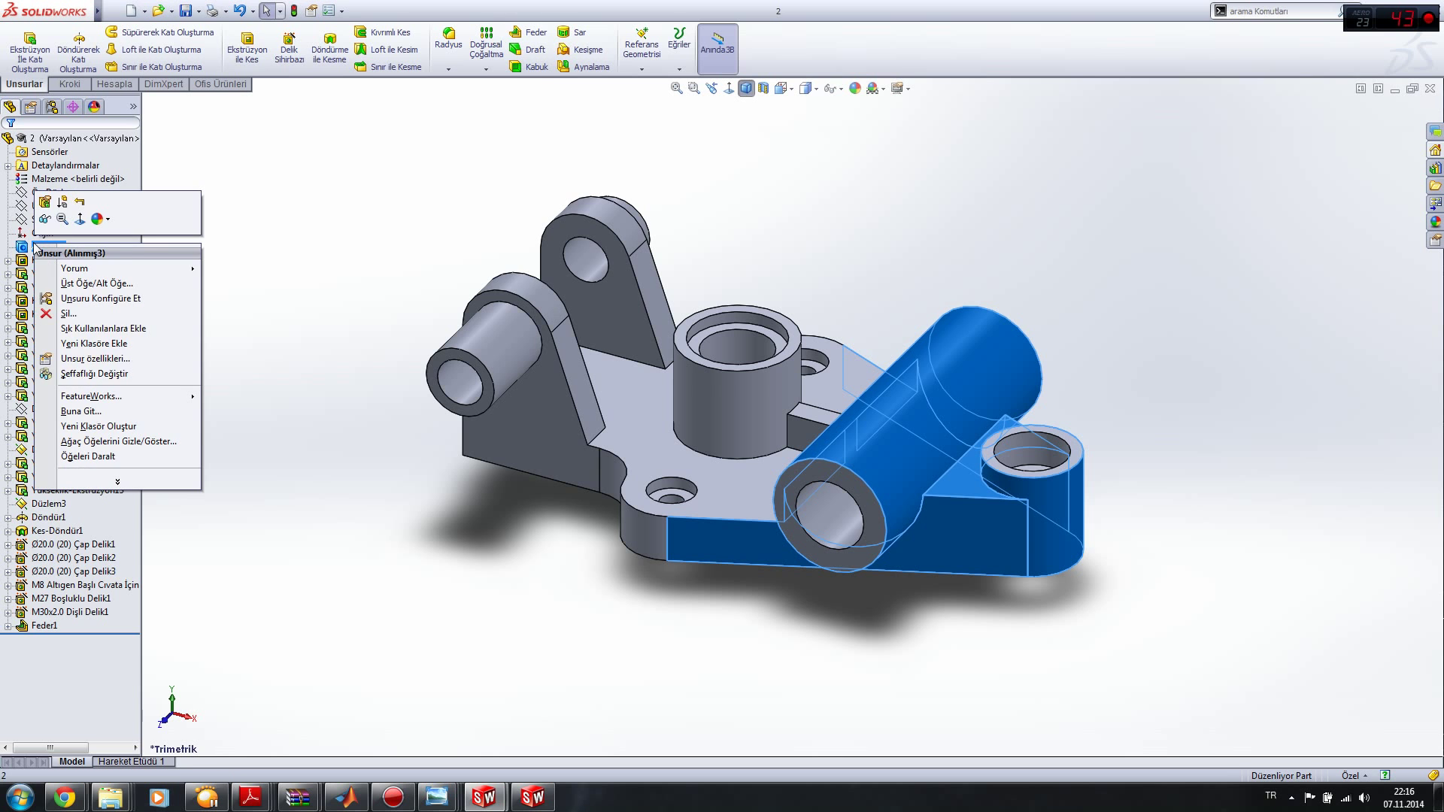
mouse_move(91, 395)
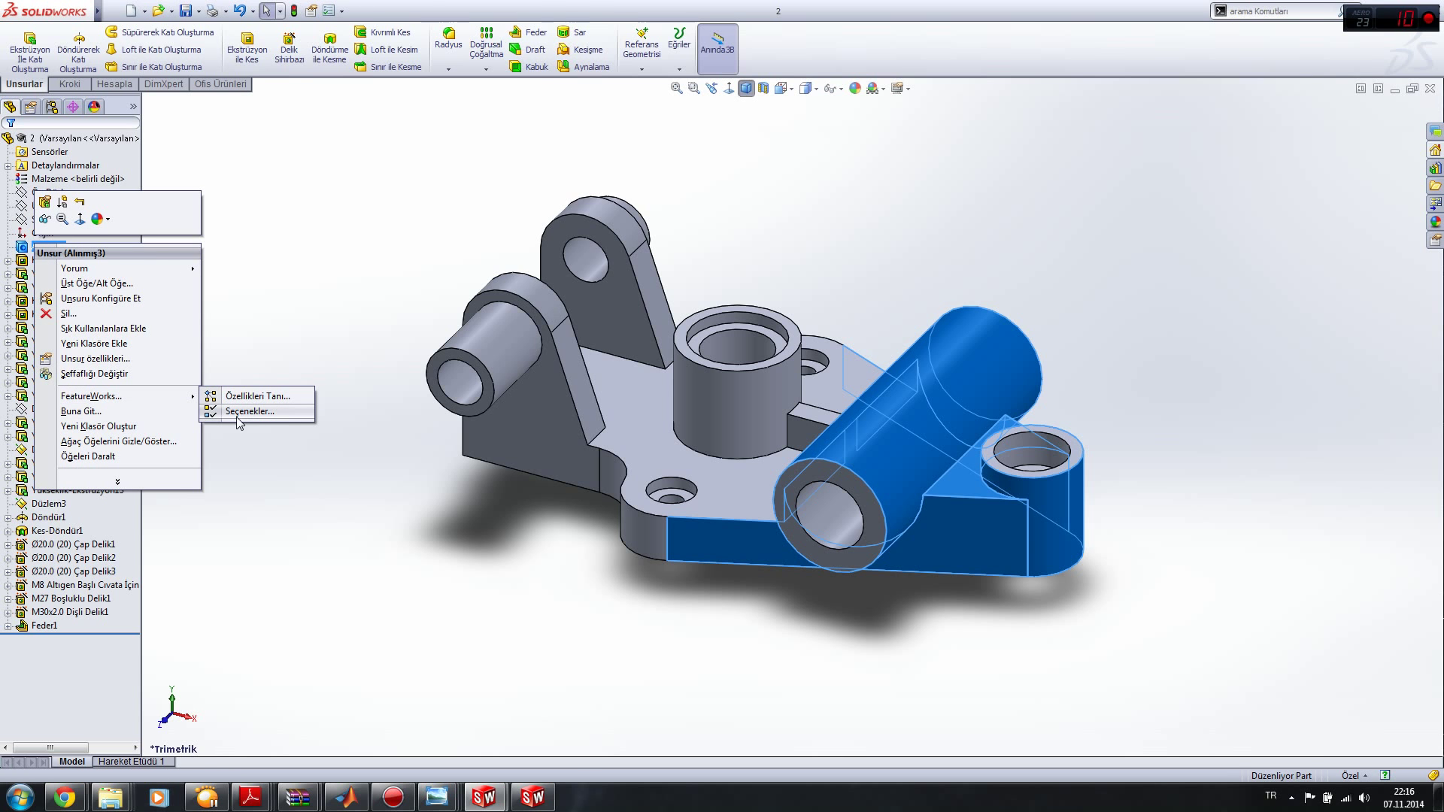
click(236, 414)
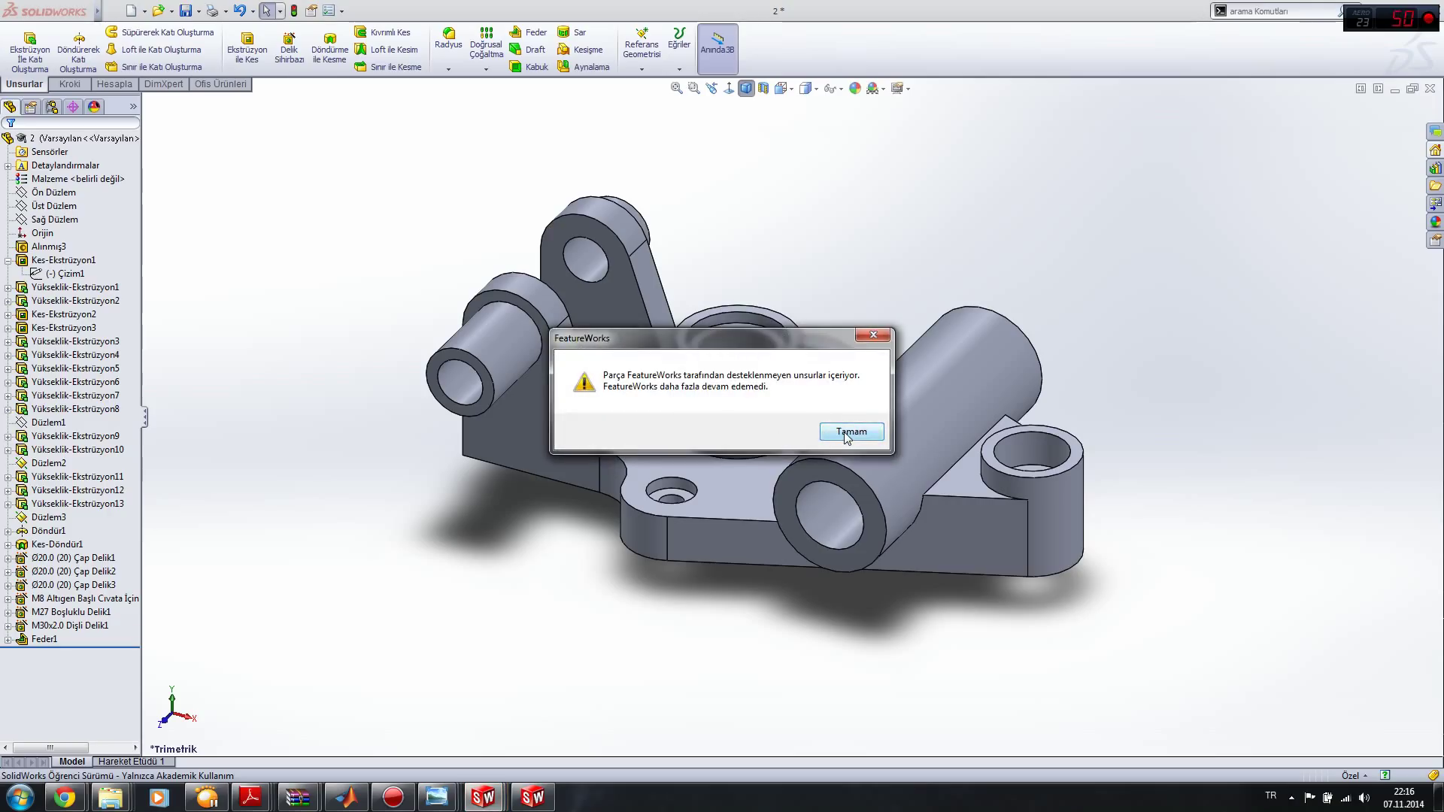
Step: Close the unsupported-features warning and collapse Kes-Ekstrüzyon1 in the feature tree
click(847, 435)
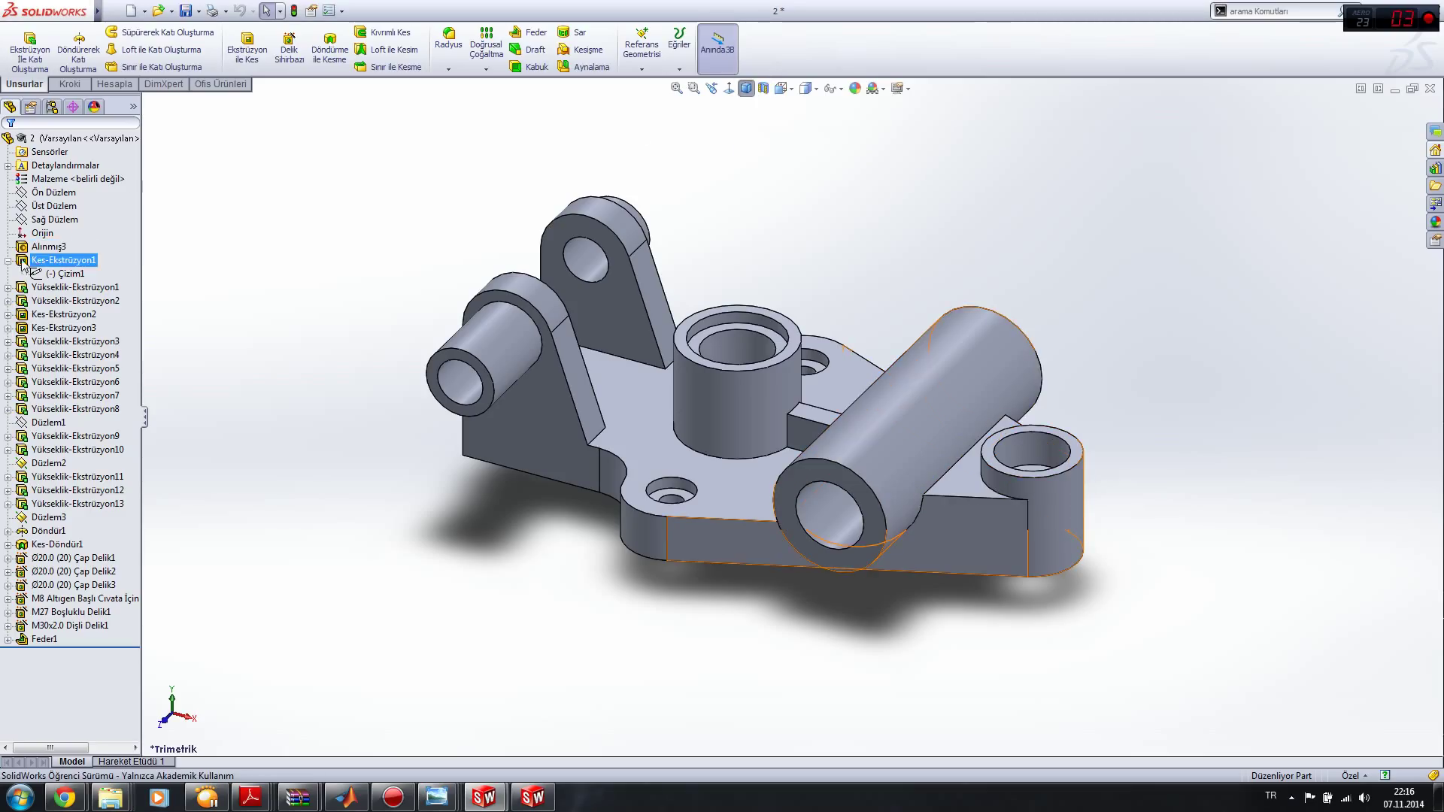
click(214, 244)
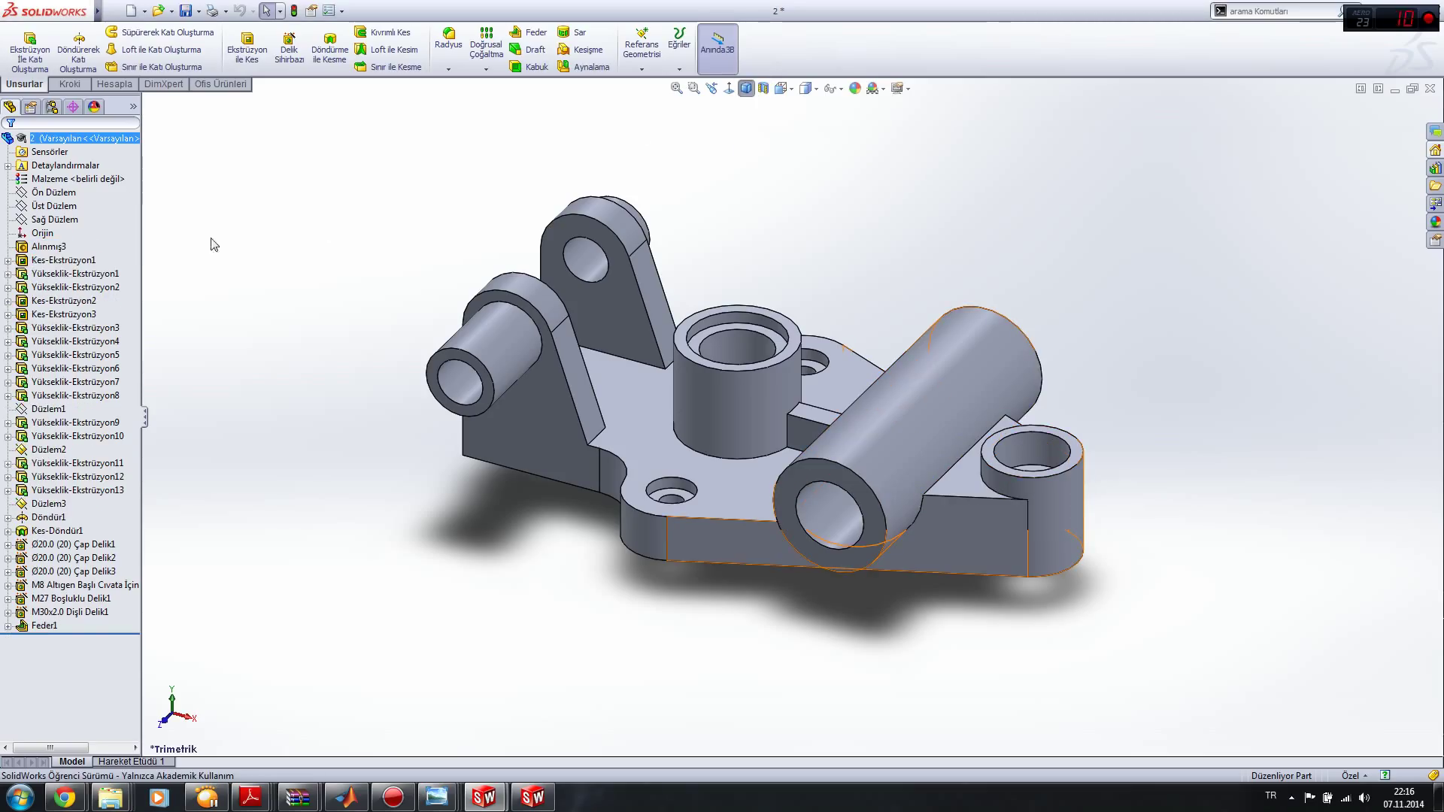
click(393, 797)
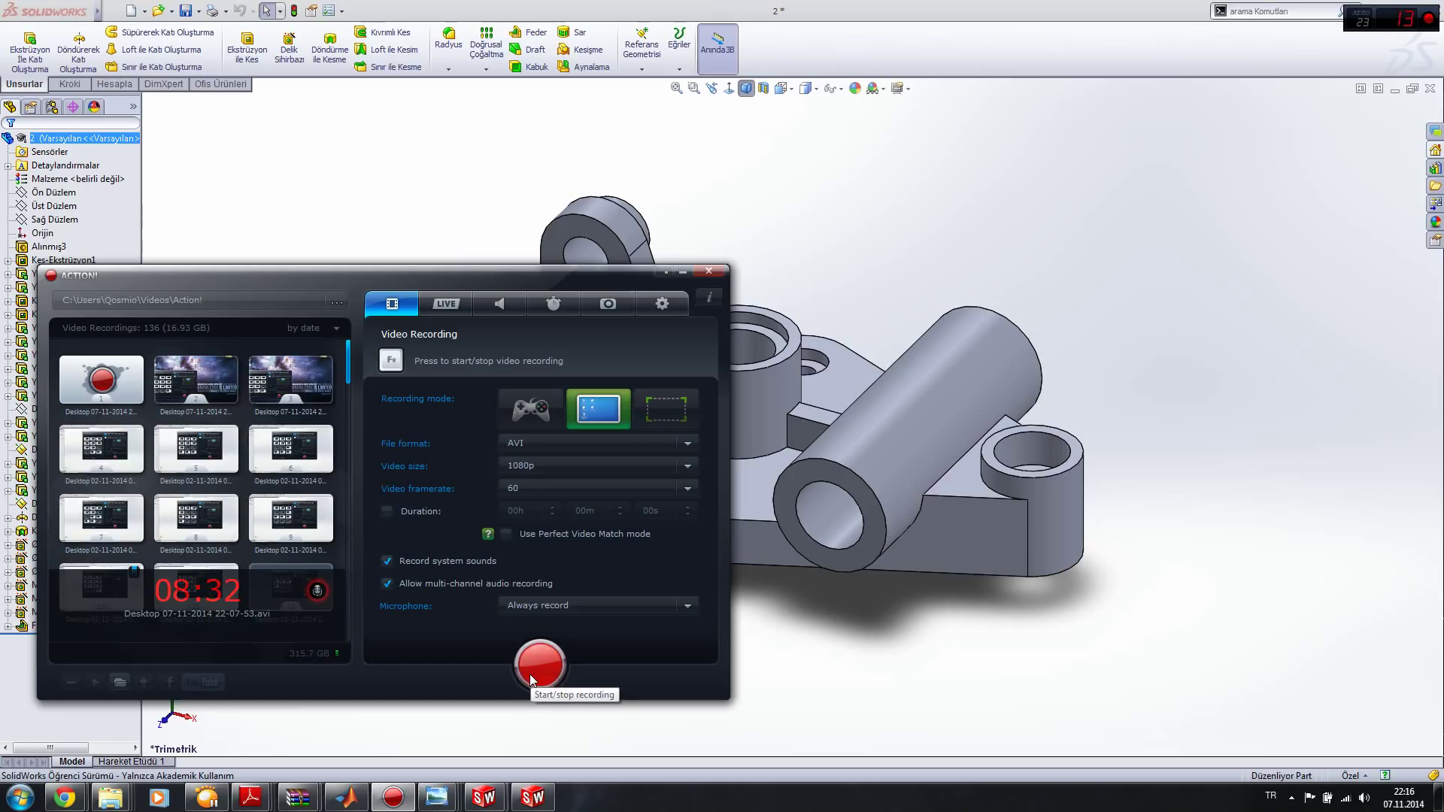